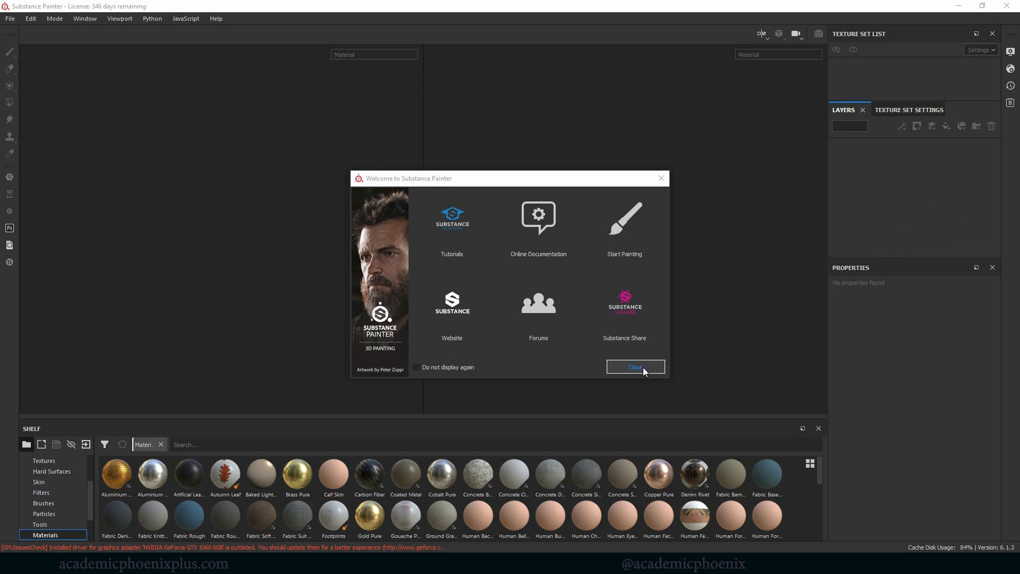
# Step: Dismiss the welcome window, start a new project and load the ShaderBall_OBJ mesh from the scenes folder
pyautogui.click(642, 368)
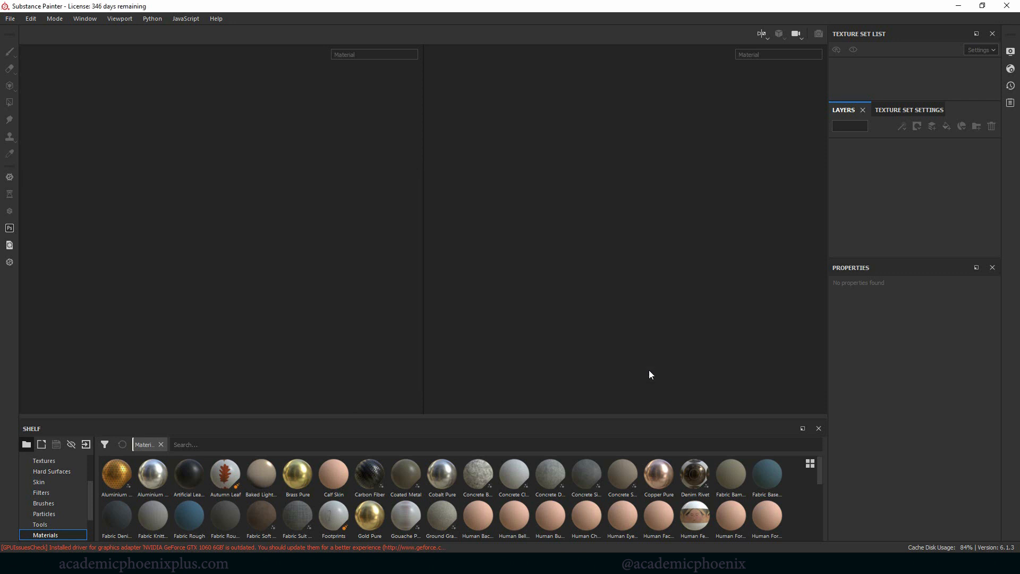
pyautogui.click(10, 19)
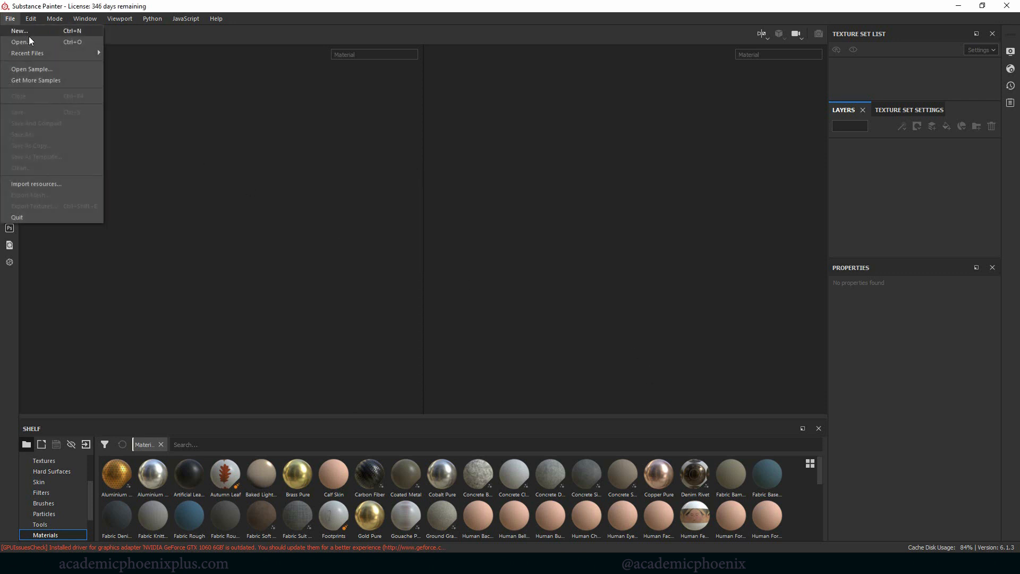
pyautogui.click(50, 31)
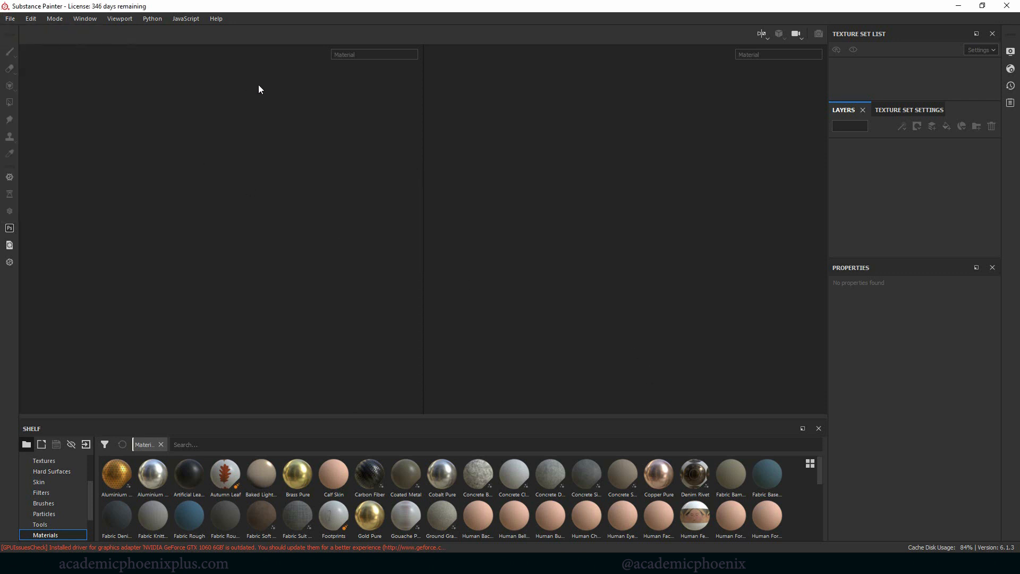
pyautogui.click(10, 19)
pyautogui.click(49, 31)
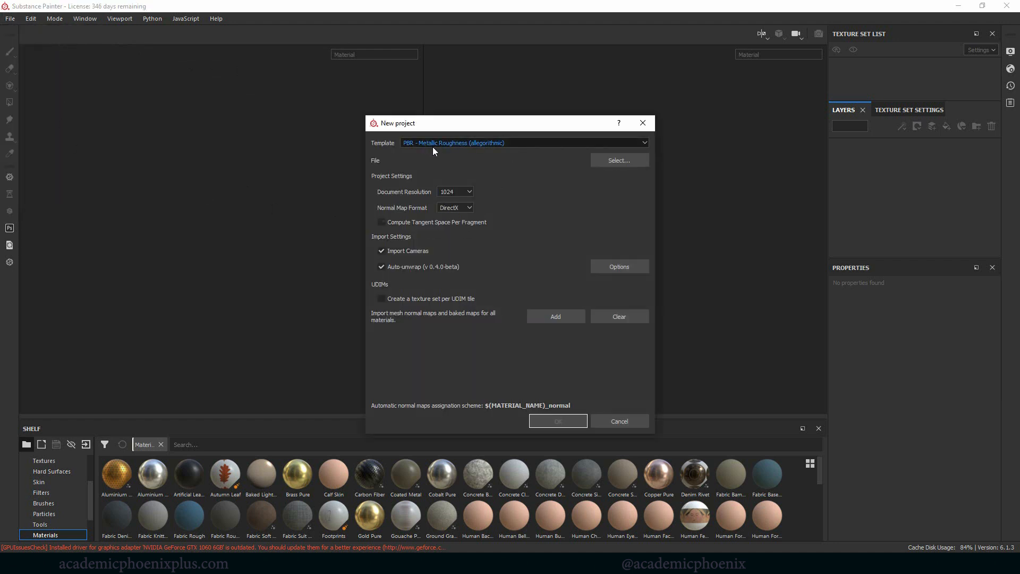
pyautogui.click(621, 161)
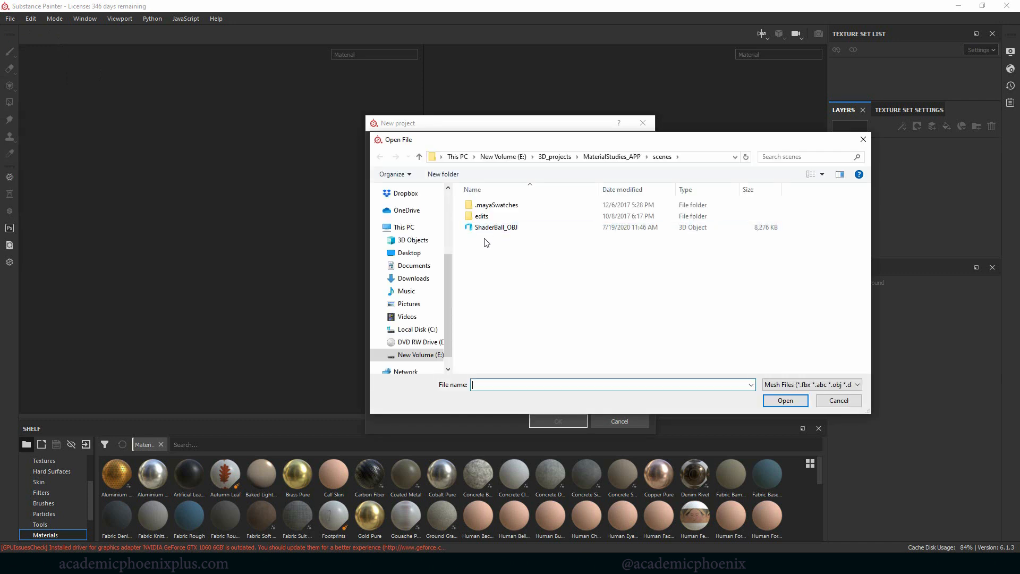
pyautogui.doubleClick(494, 230)
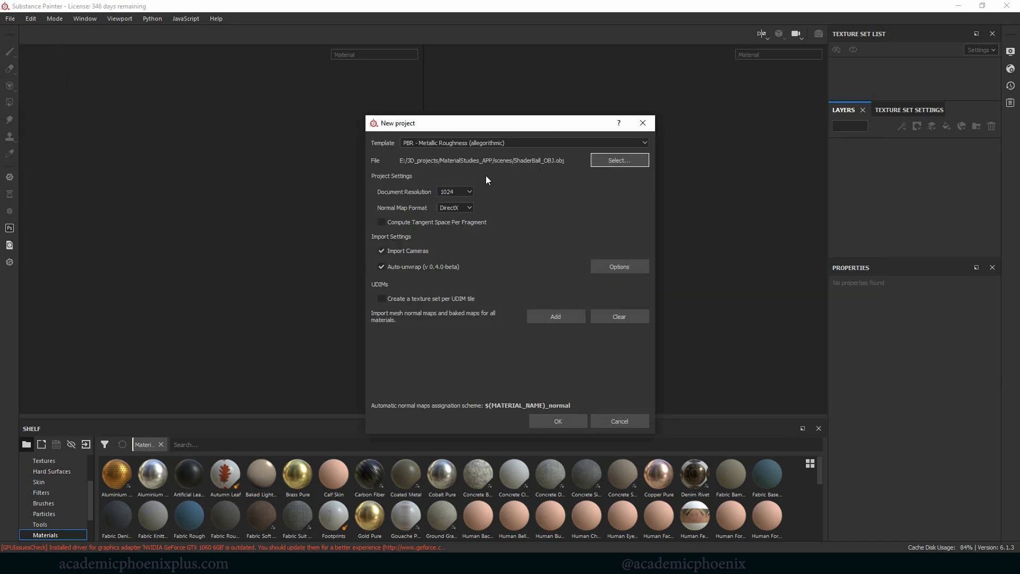
# Step: Set the document resolution to 2048 and create the project
pyautogui.click(469, 192)
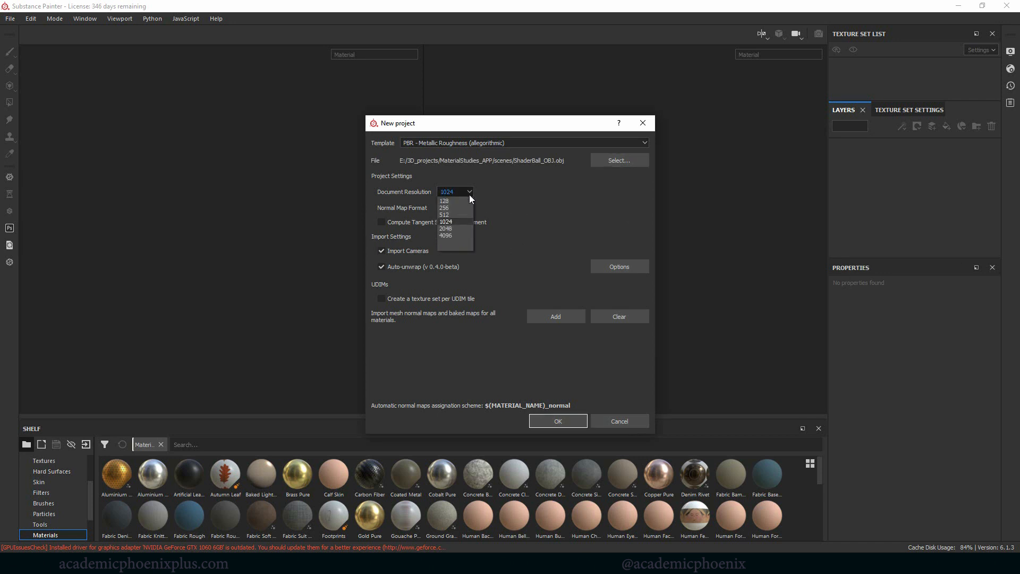
pyautogui.click(453, 229)
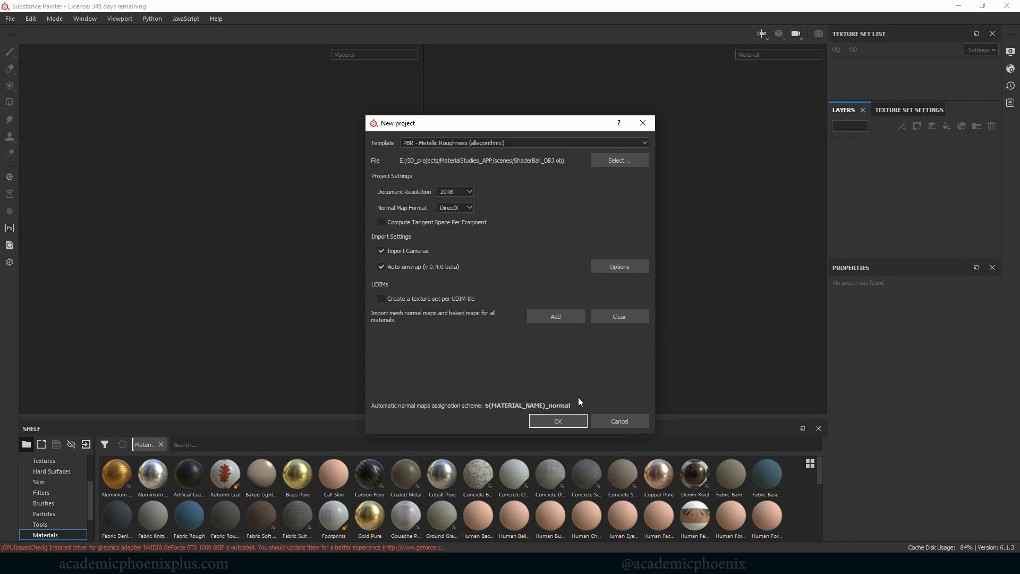
pyautogui.click(573, 423)
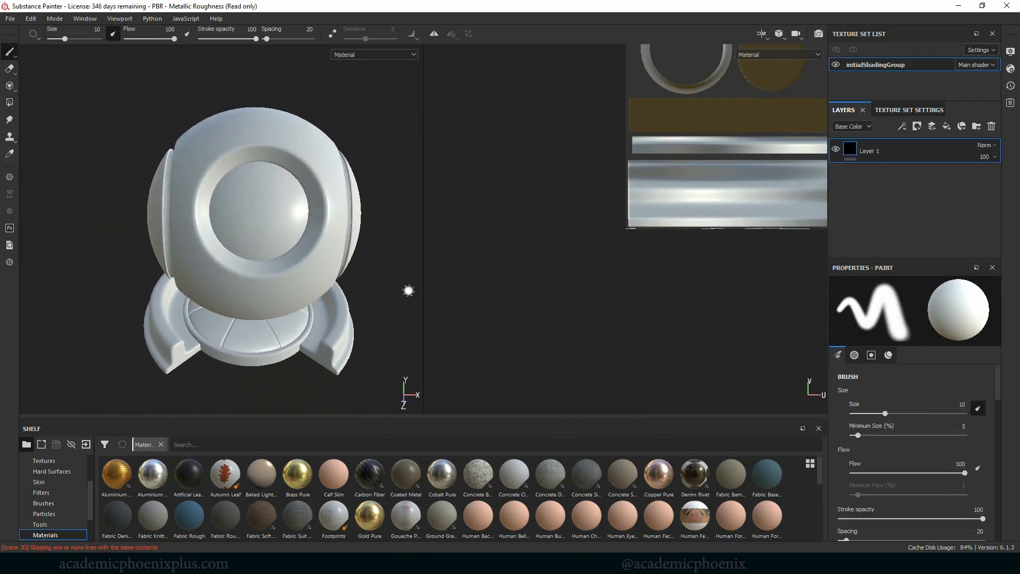
# Step: Inspect the shader ball from an angled view and its complete UV layout in the 2D view
pyautogui.keyDown('alt'); pyautogui.moveTo(408, 290); pyautogui.dragTo(372, 270); pyautogui.keyUp('alt')
pyautogui.keyDown('alt'); pyautogui.moveTo(365, 267); pyautogui.dragTo(326, 233, button='middle'); pyautogui.keyUp('alt')
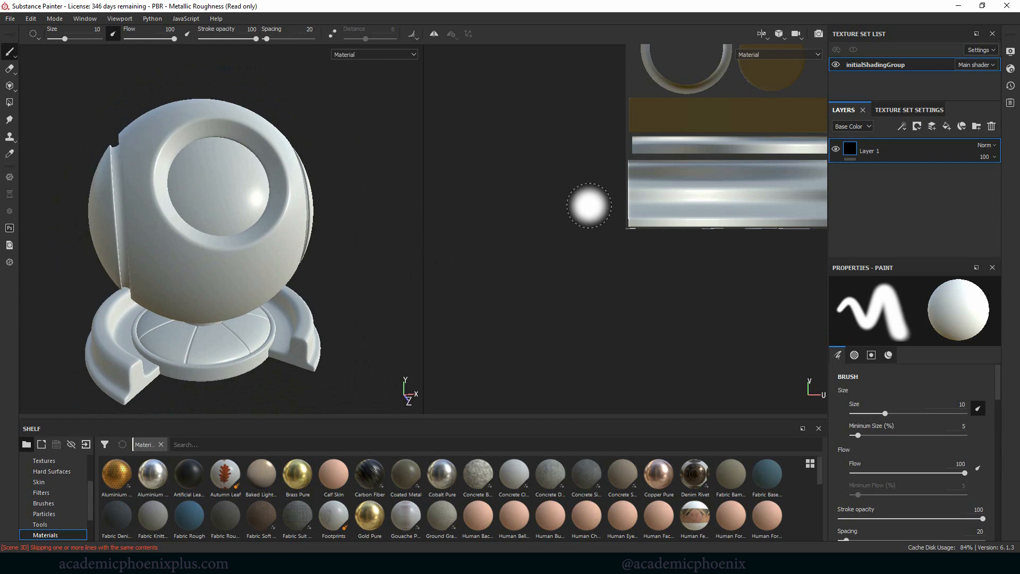
pyautogui.keyDown('alt'); pyautogui.moveTo(575, 219); pyautogui.dragTo(392, 364, button='middle'); pyautogui.keyUp('alt')
pyautogui.keyDown('alt'); pyautogui.moveTo(665, 205); pyautogui.dragTo(554, 282, button='middle'); pyautogui.keyUp('alt')
pyautogui.keyDown('alt'); pyautogui.moveTo(590, 282); pyautogui.dragTo(540, 250, button='right'); pyautogui.keyUp('alt')
pyautogui.keyDown('alt'); pyautogui.moveTo(540, 249); pyautogui.dragTo(554, 229, button='middle'); pyautogui.keyUp('alt')
pyautogui.keyDown('alt'); pyautogui.moveTo(573, 234); pyautogui.dragTo(578, 237, button='right'); pyautogui.keyUp('alt')
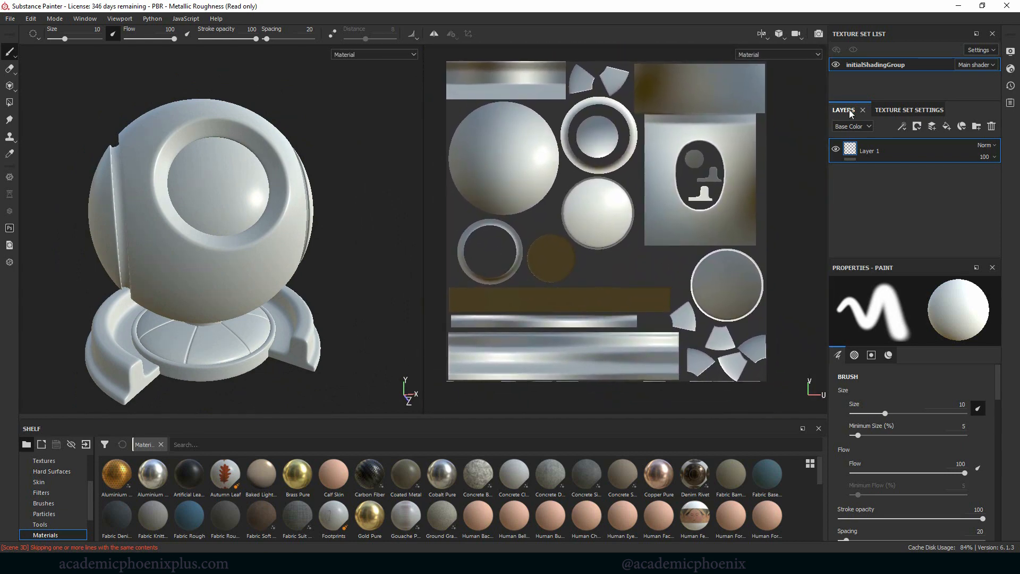
# Step: Open the mesh map baking settings, set the output size to 2048 and exclude the ID map
pyautogui.click(905, 110)
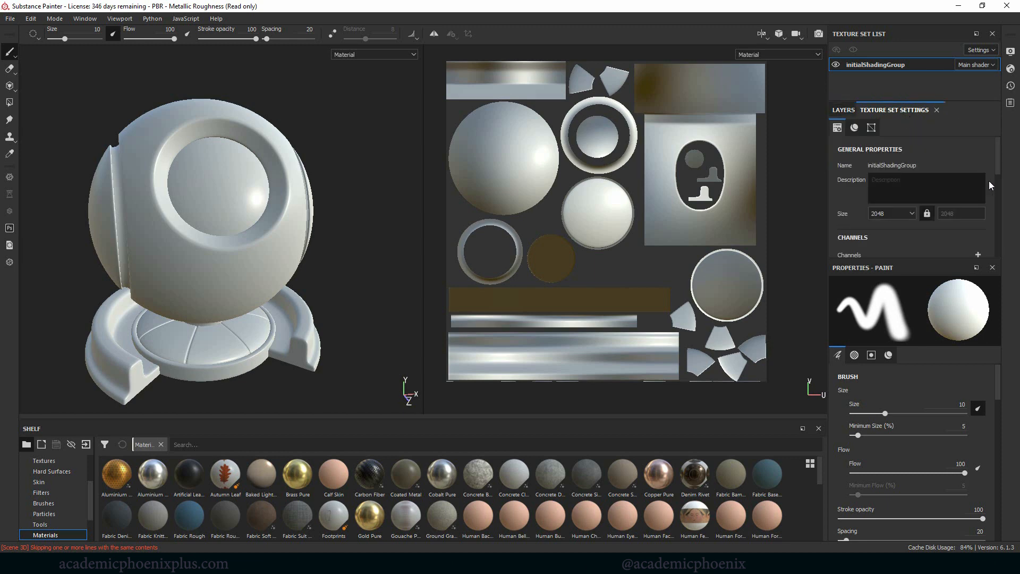
pyautogui.scroll(-5, 983, 193)
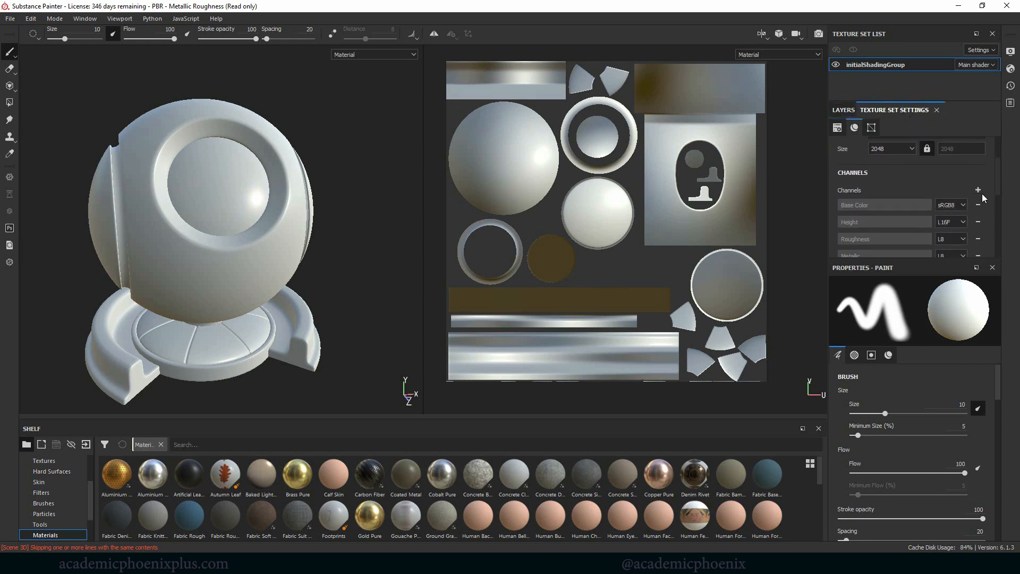
pyautogui.click(961, 206)
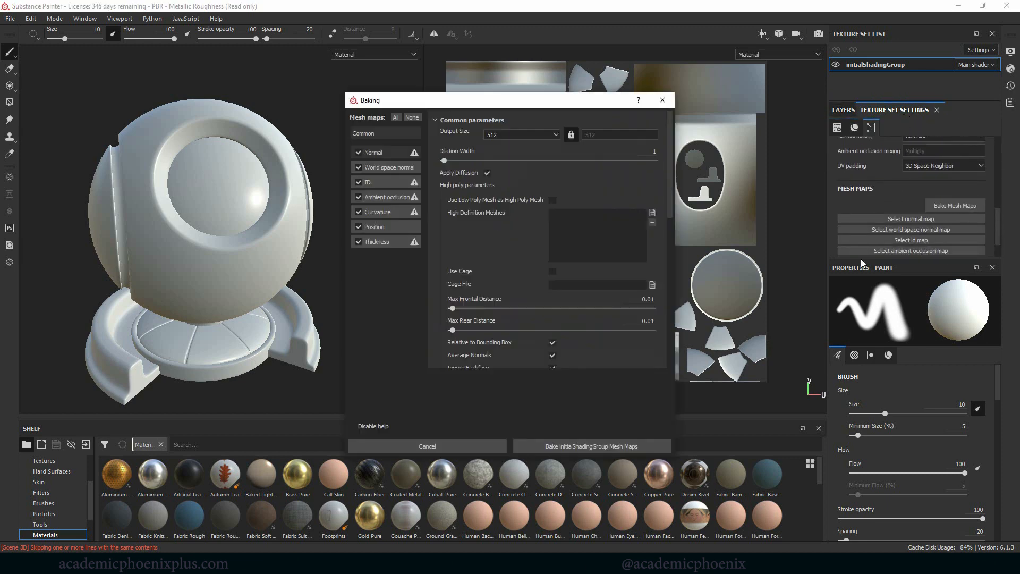
pyautogui.click(520, 137)
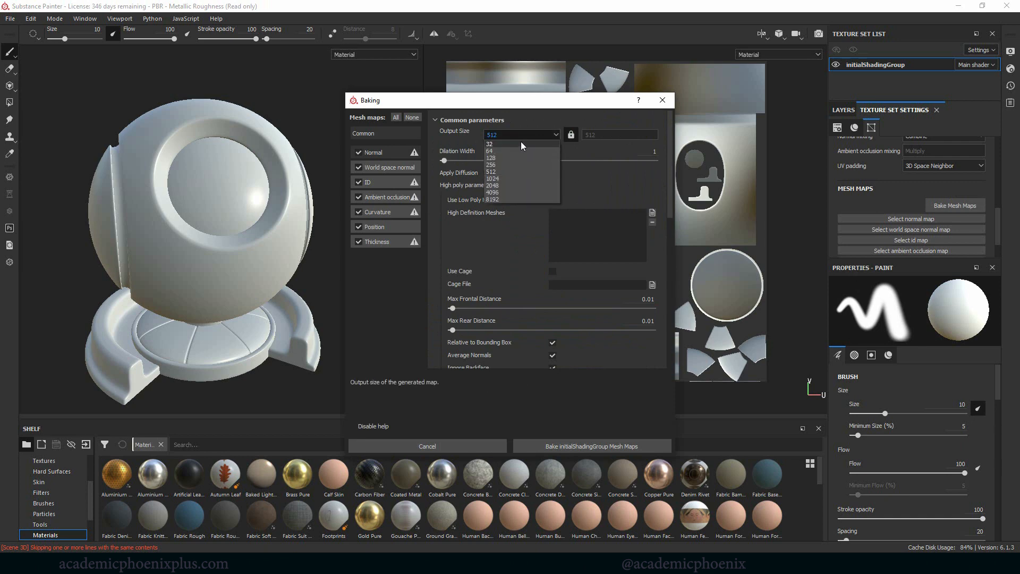
pyautogui.click(499, 186)
pyautogui.click(360, 183)
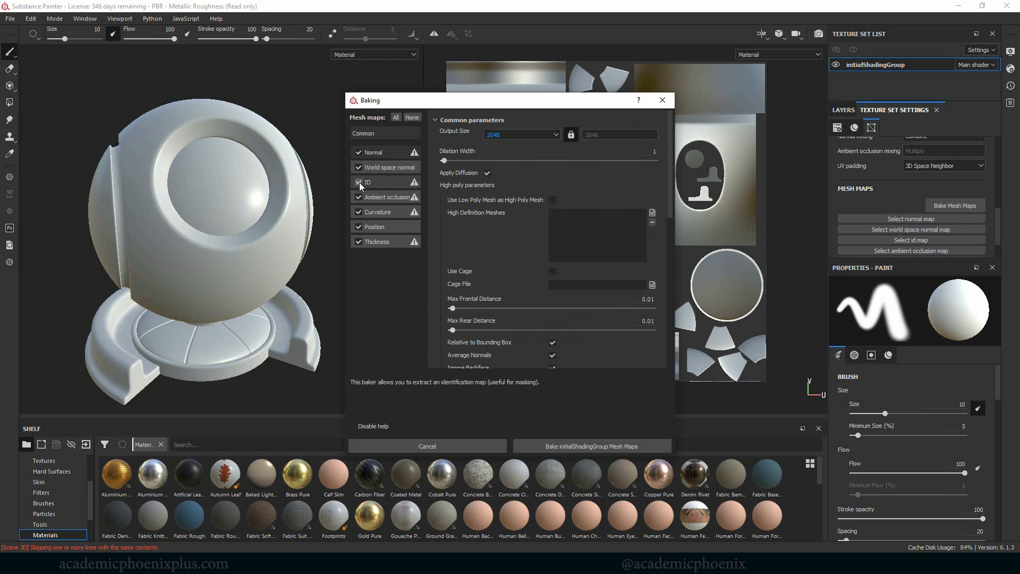
# Step: Adjust the ambient occlusion baker's Ignore Backface option and bake the mesh maps for initialShadingGroup
pyautogui.click(394, 198)
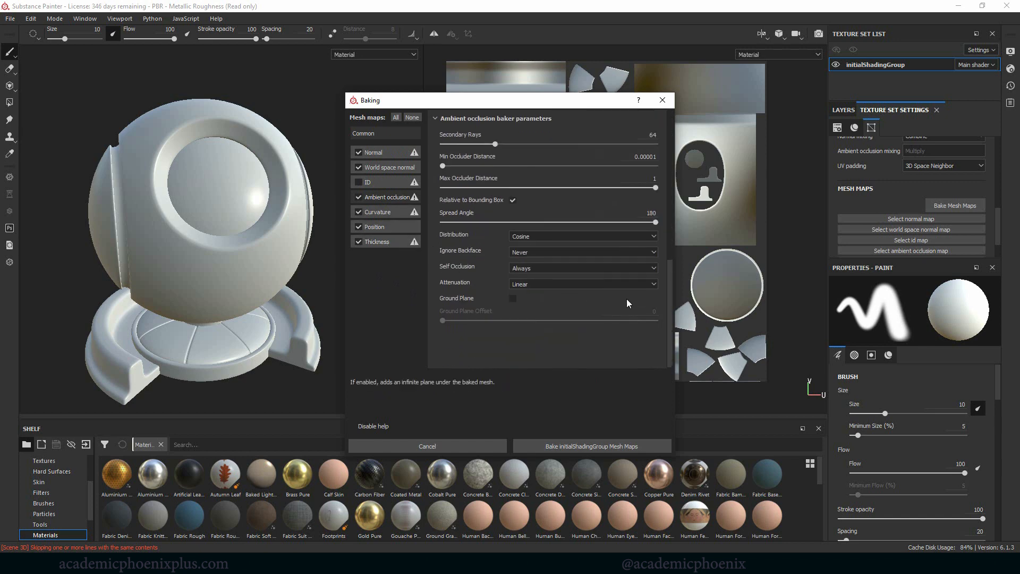
pyautogui.click(534, 253)
pyautogui.click(532, 265)
pyautogui.click(572, 446)
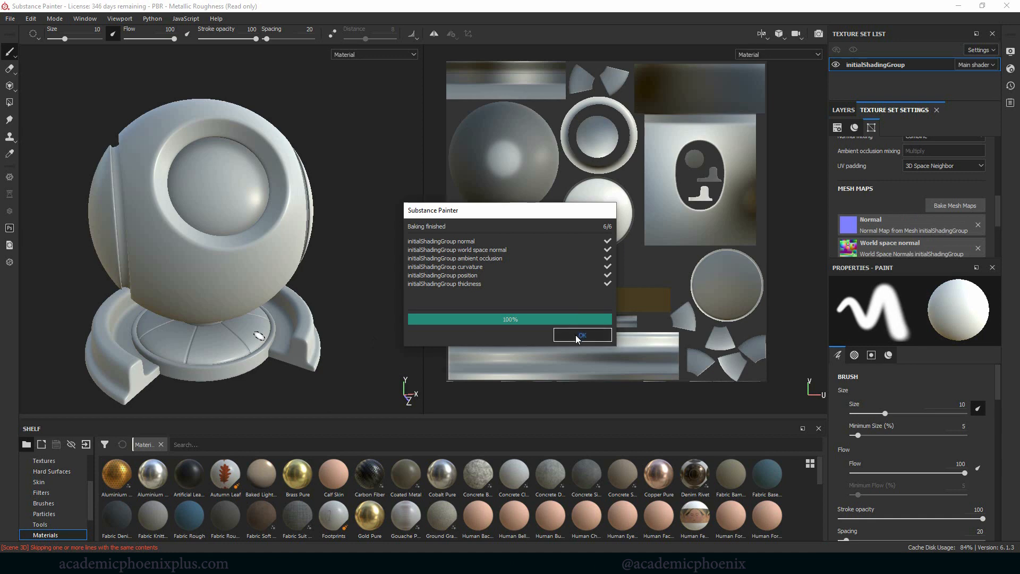
pyautogui.click(579, 336)
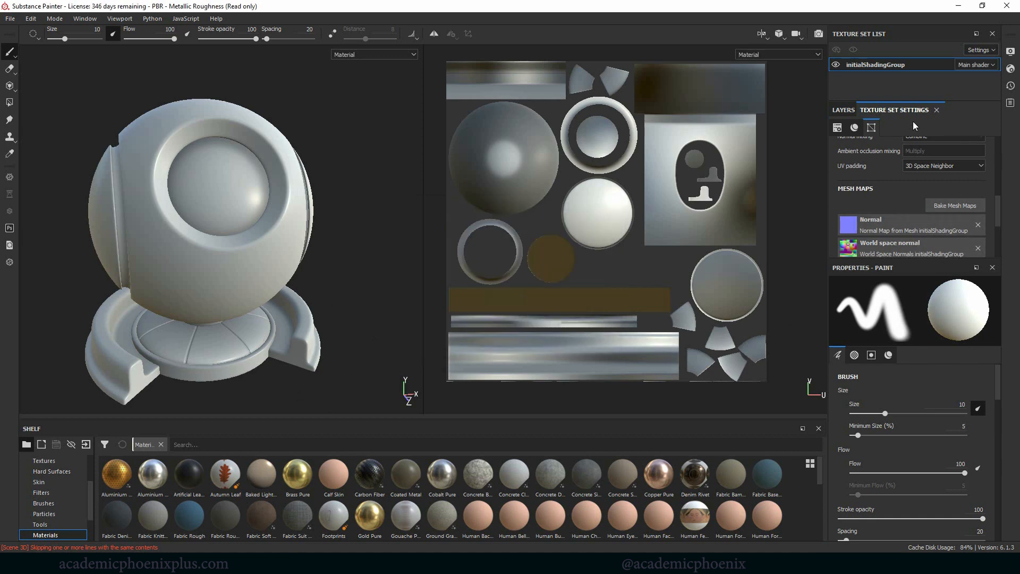
# Step: Add the Chrome Blue Tint smart material to the layer stack above Layer 1
pyautogui.click(850, 111)
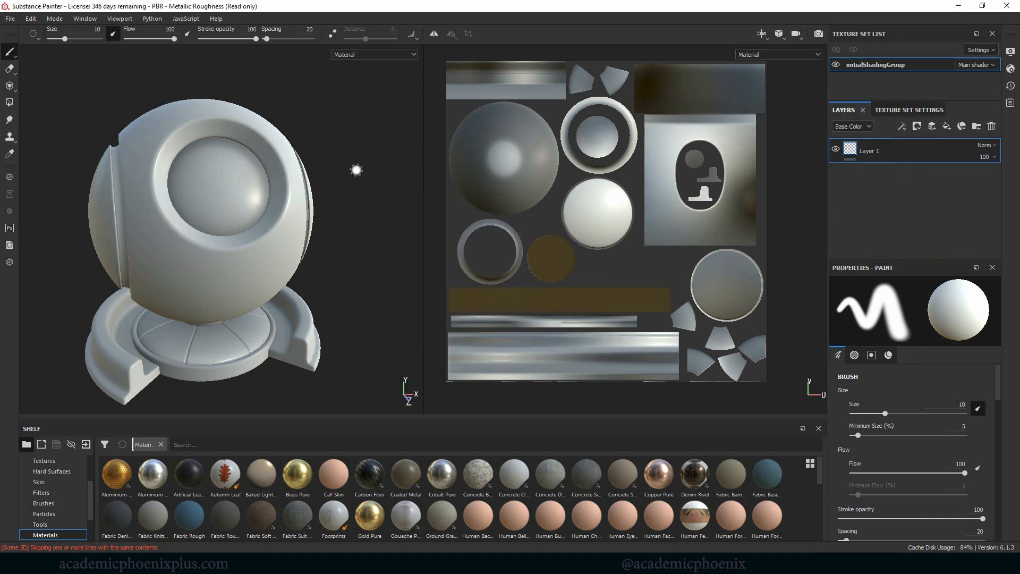
pyautogui.moveTo(358, 167)
pyautogui.keyDown('alt'); pyautogui.mouseDown()
pyautogui.moveTo(345, 173)
pyautogui.moveTo(353, 168)
pyautogui.mouseUp(); pyautogui.keyUp('alt')
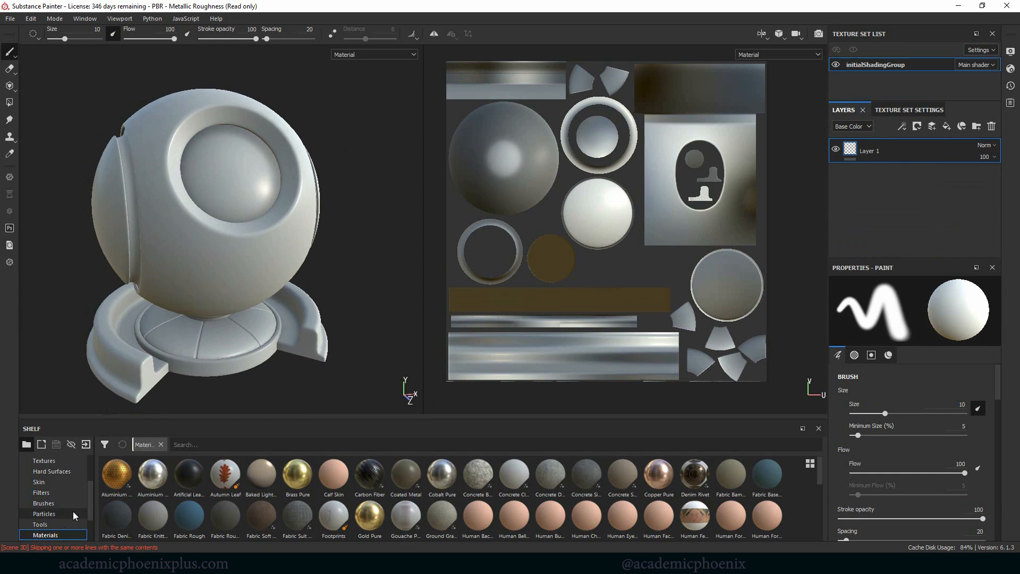
pyautogui.scroll(-2, 91, 502)
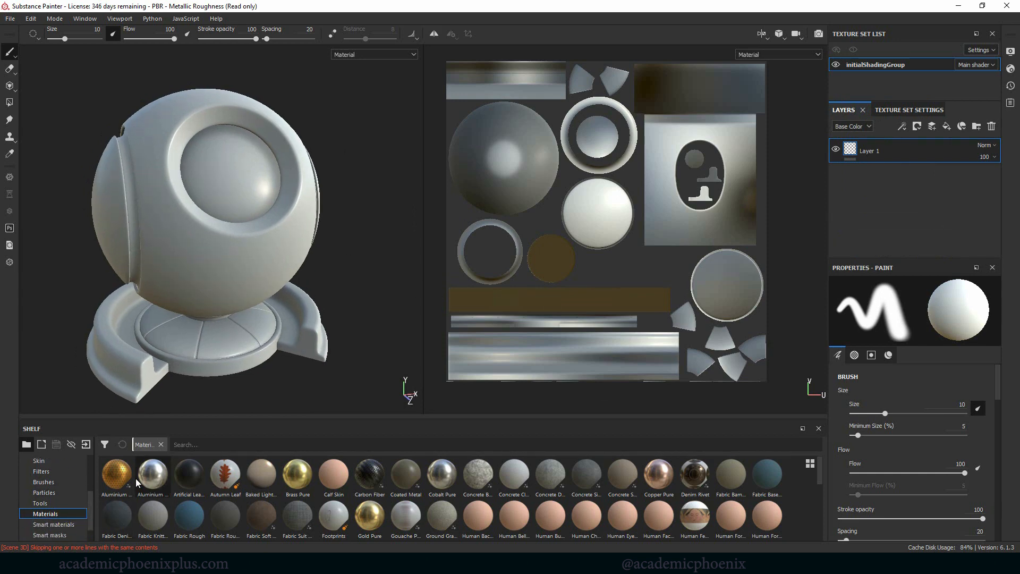
pyautogui.click(69, 524)
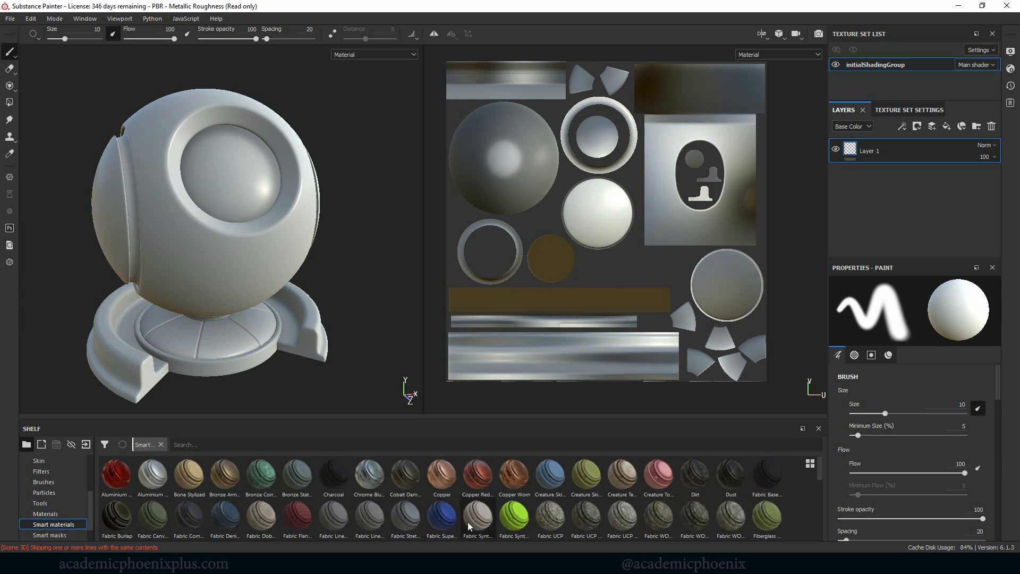
pyautogui.moveTo(362, 481); pyautogui.dragTo(898, 154)
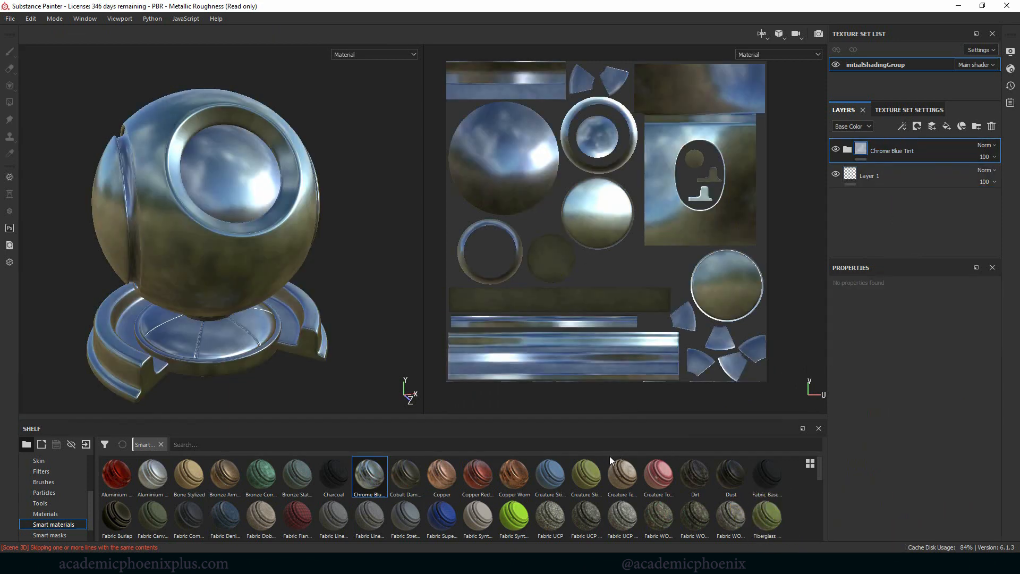
# Step: Search the materials for "rus" and add Rust Fine as a fill layer above Chrome Blue Tint
pyautogui.click(50, 515)
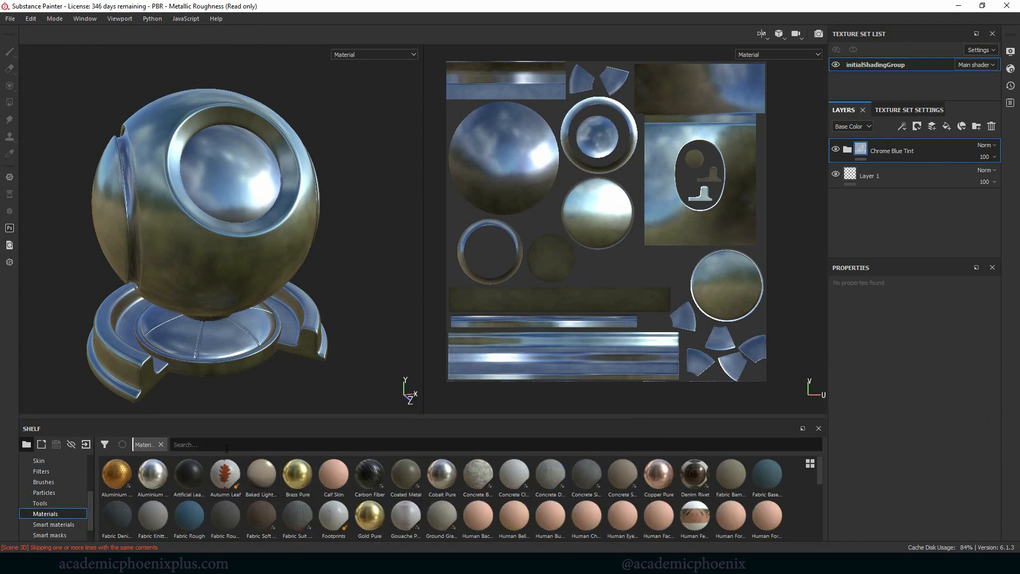
pyautogui.write('rus')
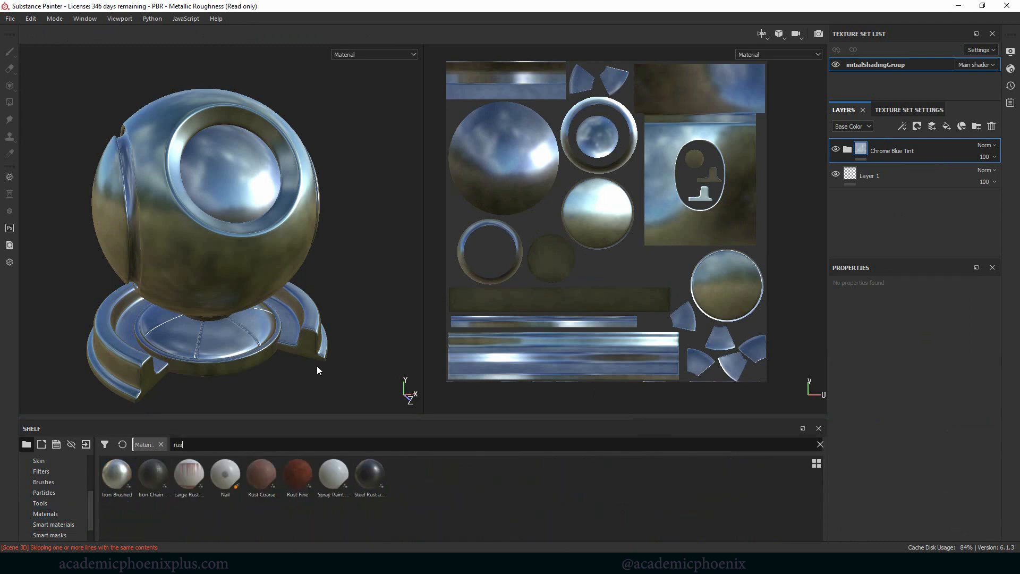
pyautogui.moveTo(298, 473); pyautogui.dragTo(922, 149)
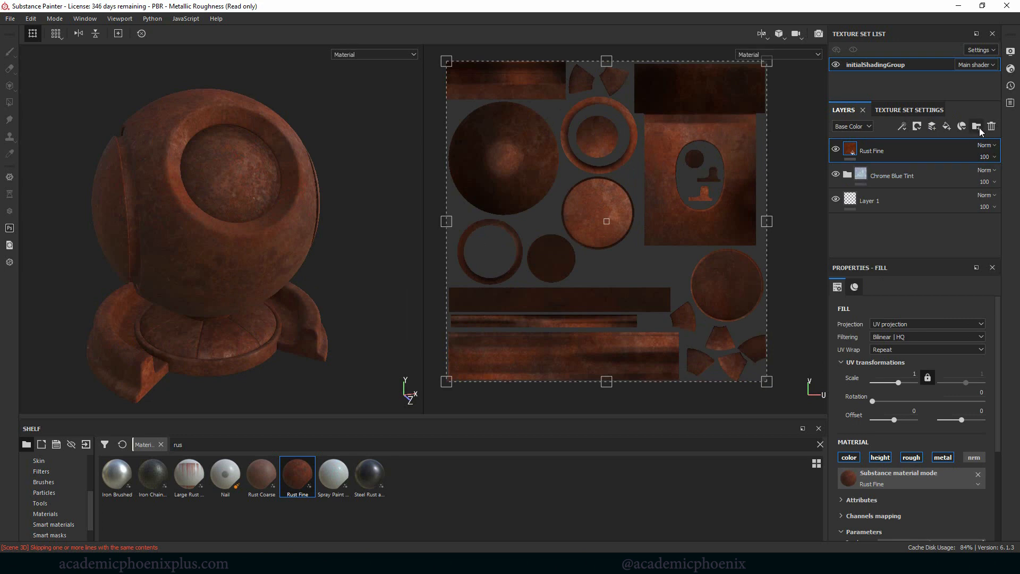
# Step: Create a layer folder at the top of the stack and move the Rust Fine layer into it
pyautogui.click(977, 128)
pyautogui.moveTo(850, 177); pyautogui.dragTo(872, 156)
pyautogui.click(905, 155)
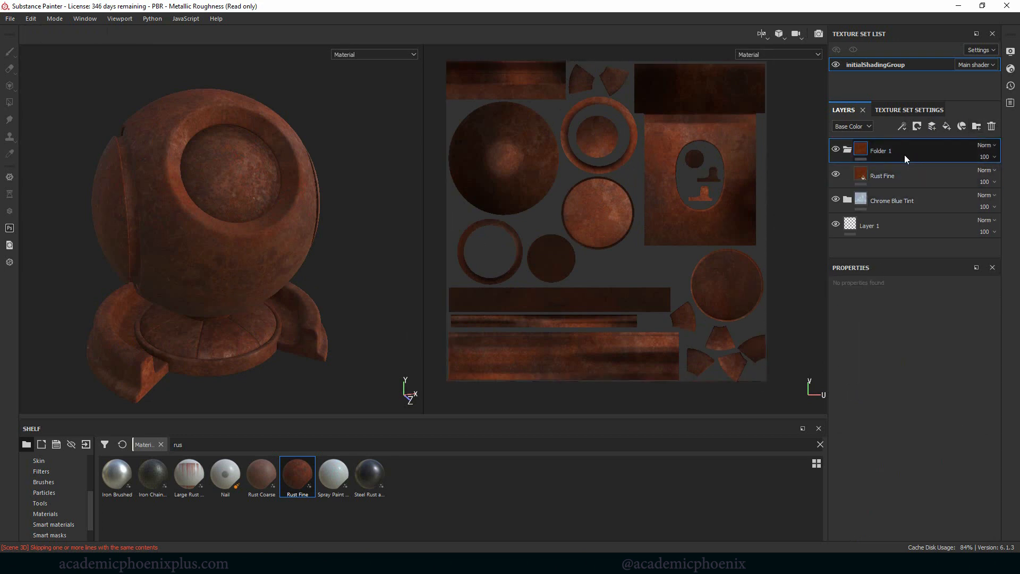
# Step: Add a black mask to the Rust Fine folder and apply a Curvature generator to that mask
pyautogui.rightClick(899, 153)
pyautogui.click(938, 14)
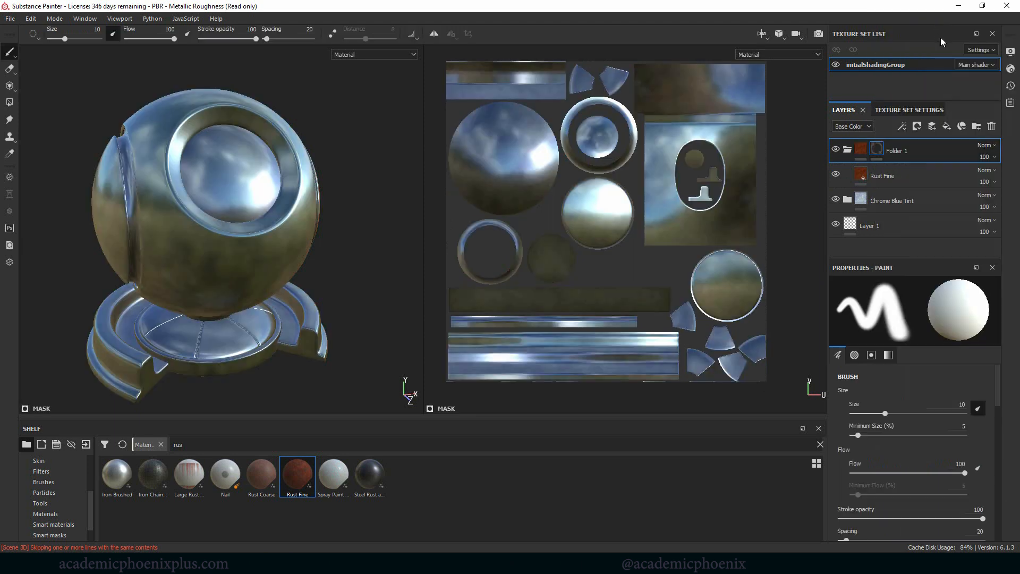
pyautogui.rightClick(877, 151)
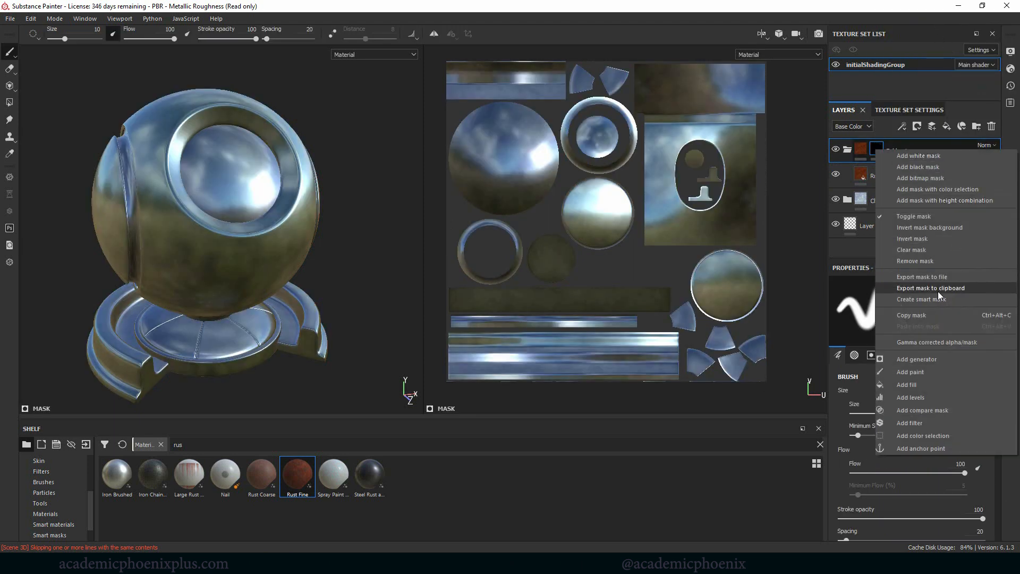
pyautogui.click(917, 359)
pyautogui.click(923, 307)
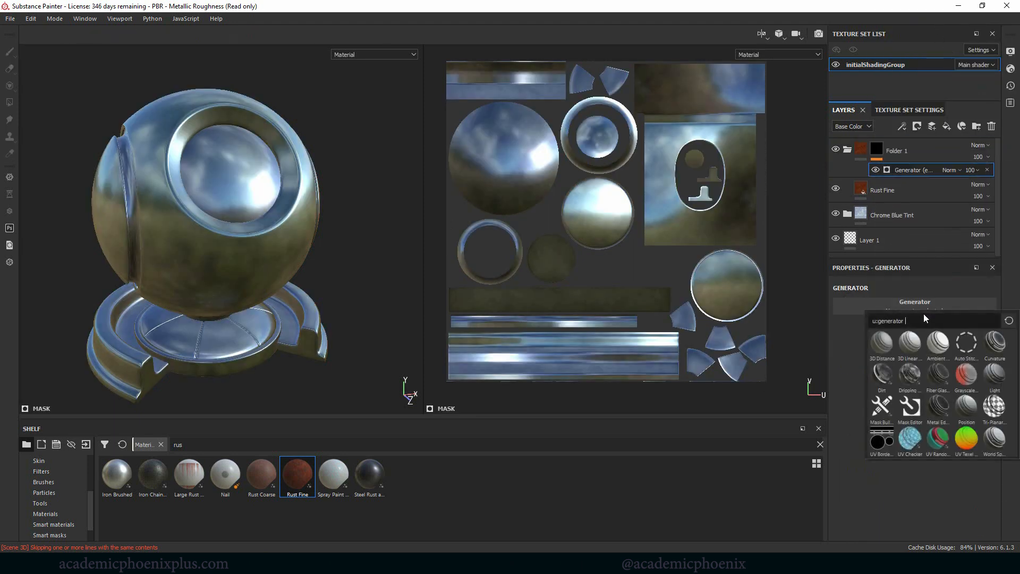
pyautogui.click(998, 354)
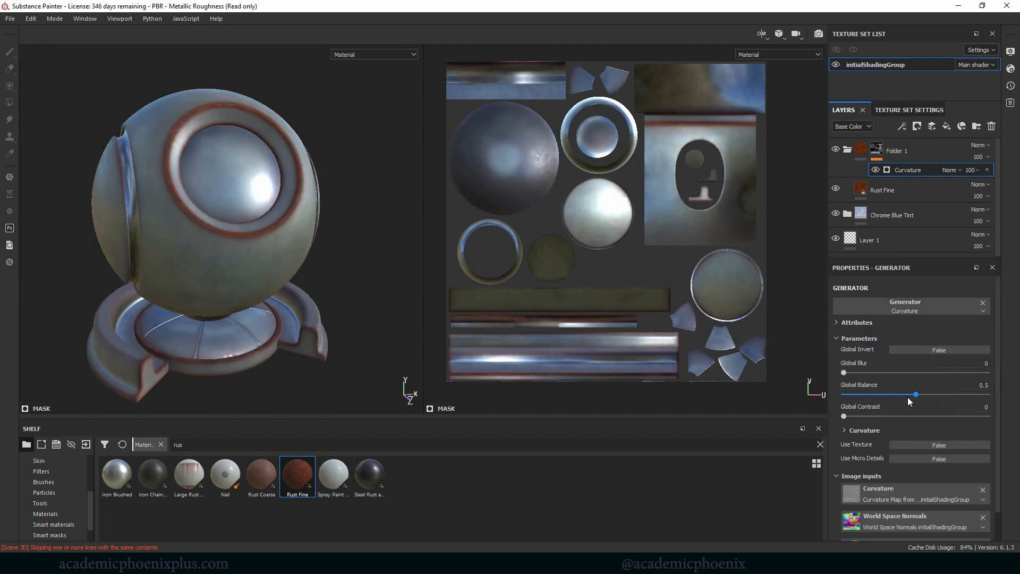
# Step: Set the Curvature generator's Global Blur to 1.49, Global Balance to 0.39 and Global Contrast to 0.36
pyautogui.moveTo(908, 397); pyautogui.dragTo(890, 393)
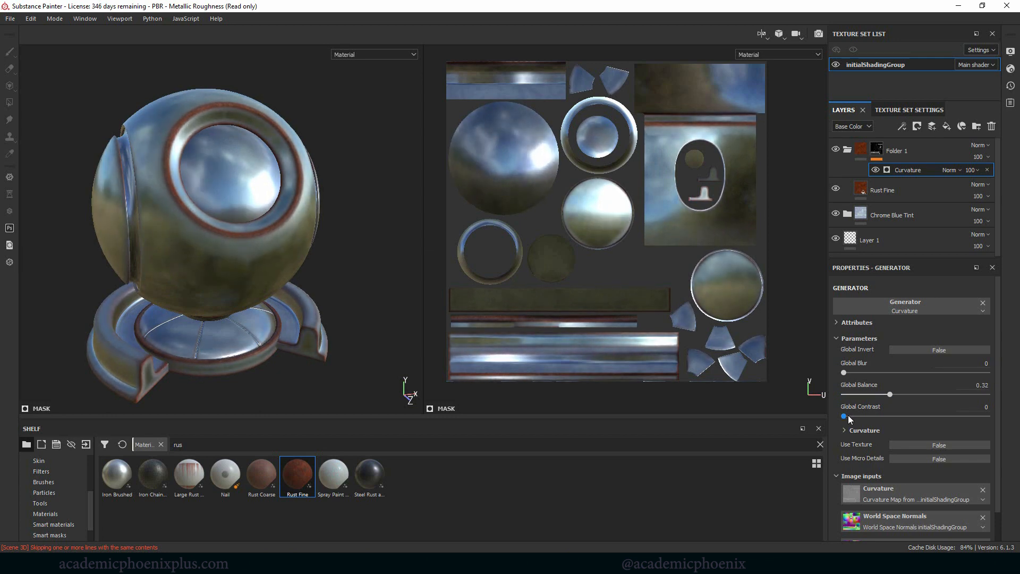
pyautogui.moveTo(845, 417); pyautogui.dragTo(896, 416)
pyautogui.keyDown('alt'); pyautogui.moveTo(305, 239); pyautogui.dragTo(367, 210); pyautogui.keyUp('alt')
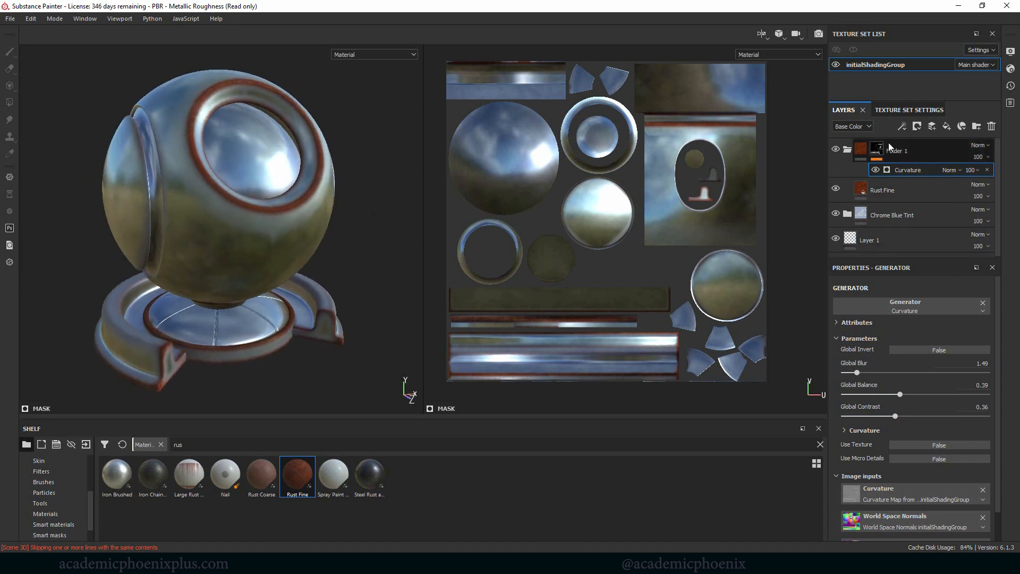
# Step: Collapse the folder holding the Rust Fine layer and rename it rust
pyautogui.moveTo(876, 191); pyautogui.dragTo(903, 154)
pyautogui.click(902, 153)
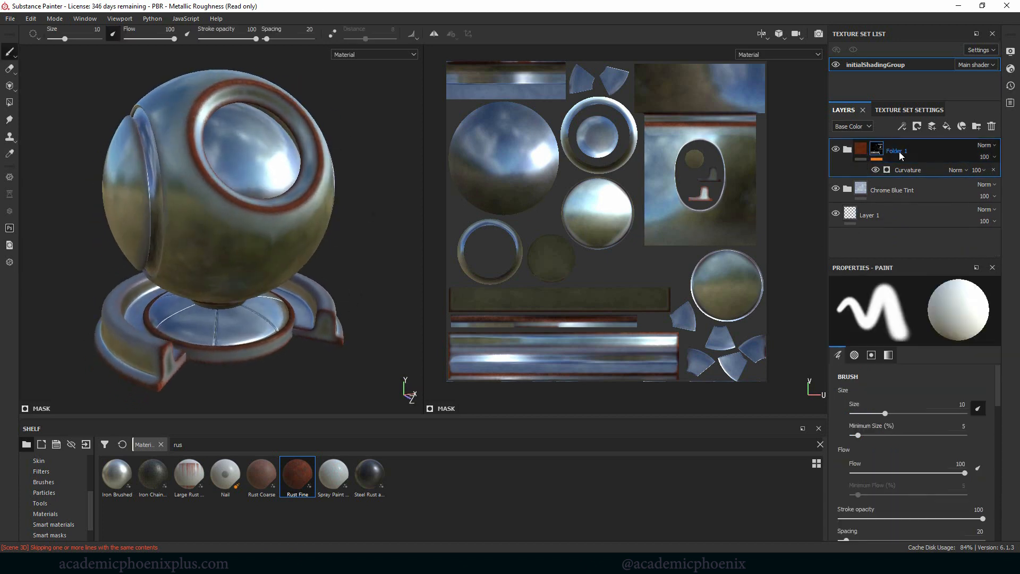
pyautogui.click(901, 154)
pyautogui.write('r')
pyautogui.write('ust')
pyautogui.press('Return')
pyautogui.click(892, 192)
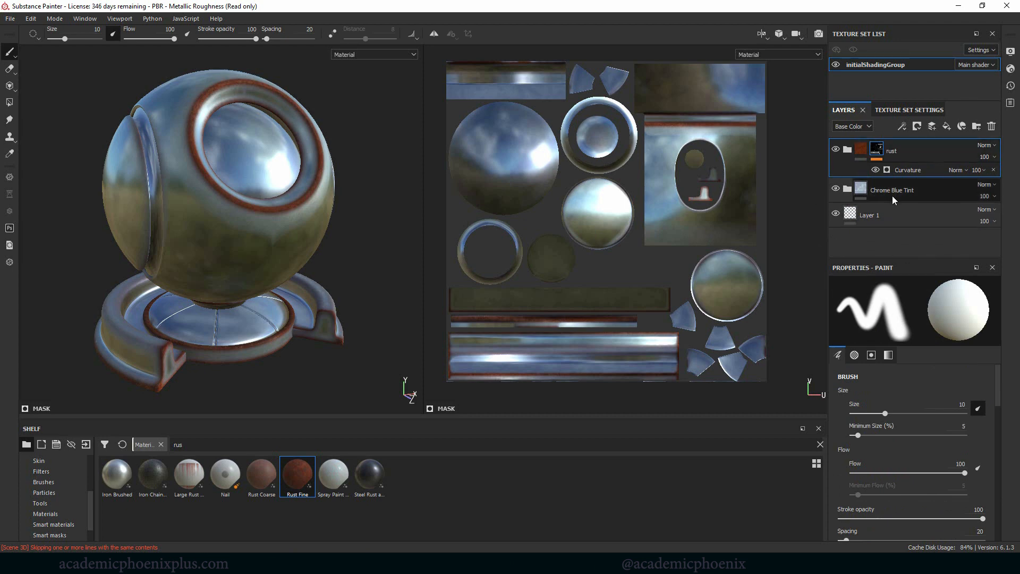
pyautogui.click(920, 153)
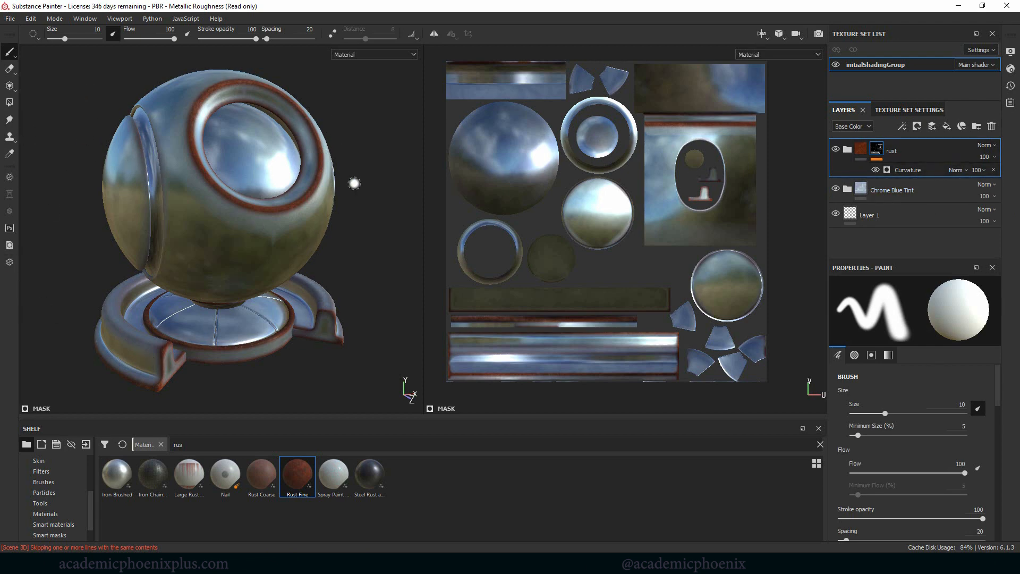
# Step: Add the Iron Chainmail material as a fill layer at the top of the layer stack
pyautogui.keyDown('alt'); pyautogui.moveTo(360, 198); pyautogui.dragTo(388, 188); pyautogui.keyUp('alt')
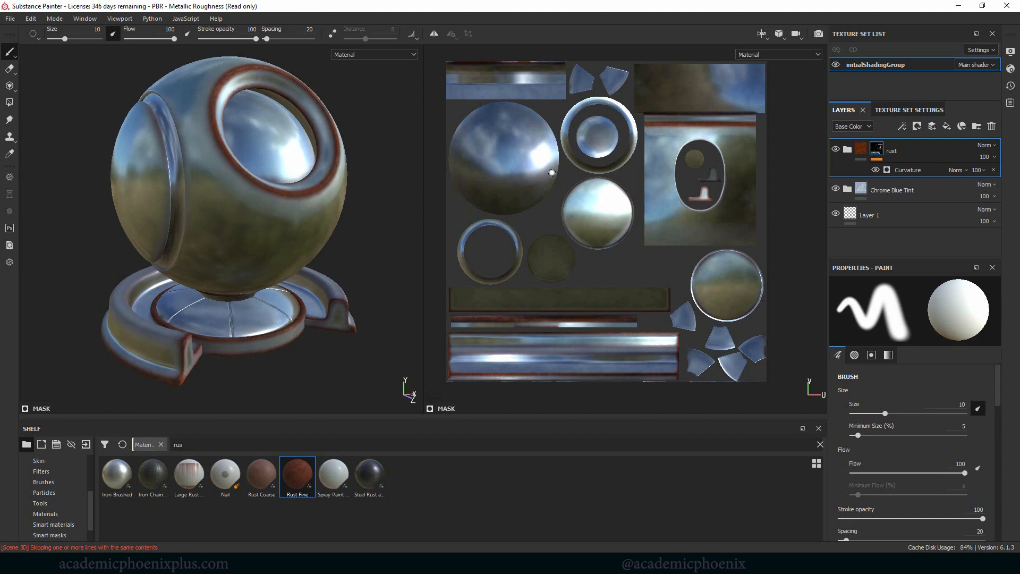
pyautogui.keyDown('alt'); pyautogui.moveTo(553, 173); pyautogui.dragTo(552, 205, button='middle'); pyautogui.keyUp('alt')
pyautogui.keyDown('alt'); pyautogui.moveTo(623, 182); pyautogui.dragTo(580, 181, button='right'); pyautogui.keyUp('alt')
pyautogui.keyDown('alt'); pyautogui.moveTo(580, 181); pyautogui.dragTo(572, 156, button='middle'); pyautogui.keyUp('alt')
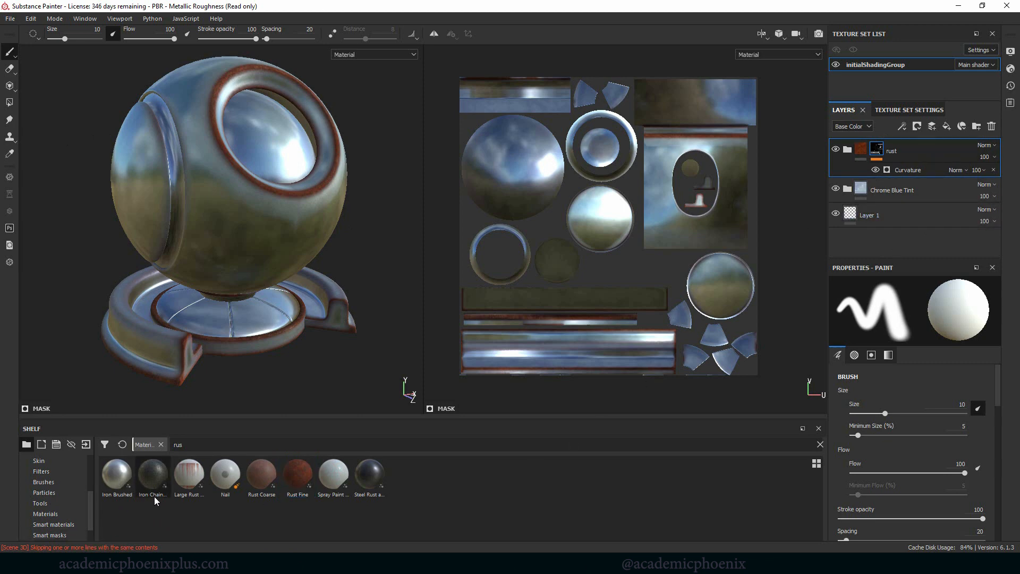
pyautogui.moveTo(151, 480); pyautogui.dragTo(895, 146)
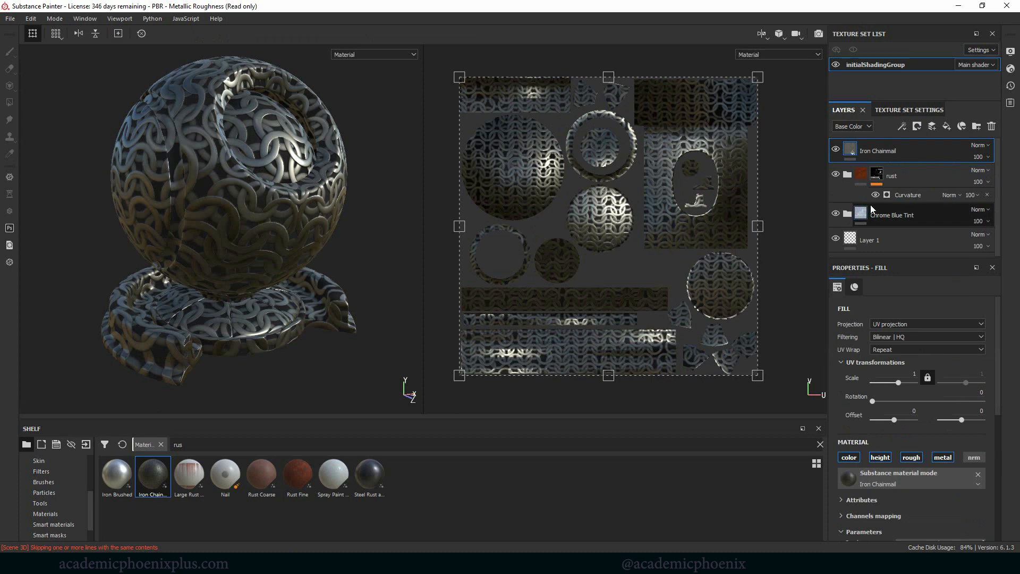
# Step: Set the UV scale of the Iron Chainmail fill to 4.06
pyautogui.moveTo(898, 383); pyautogui.dragTo(894, 384)
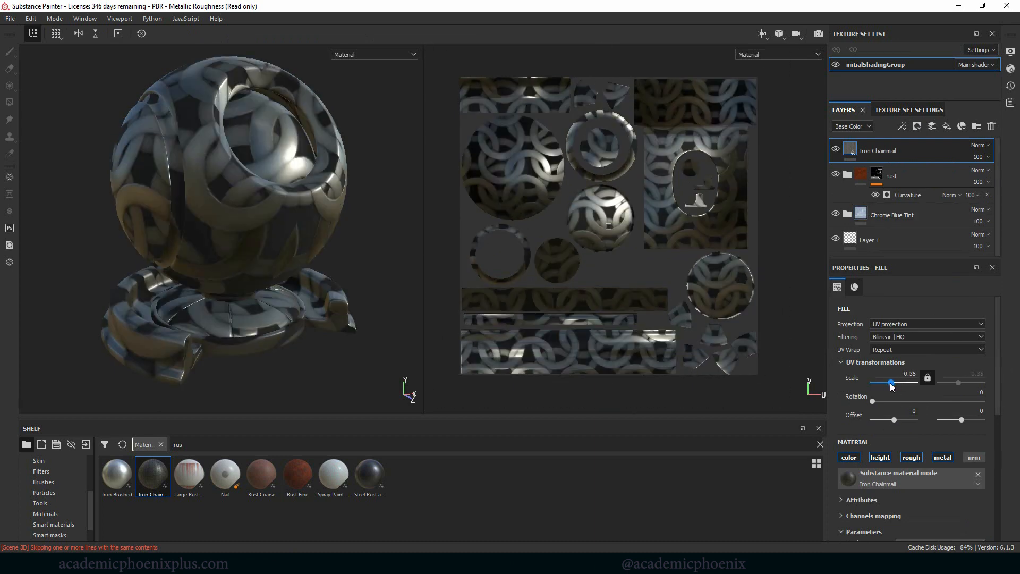
pyautogui.hotkey('ctrl', 'z')
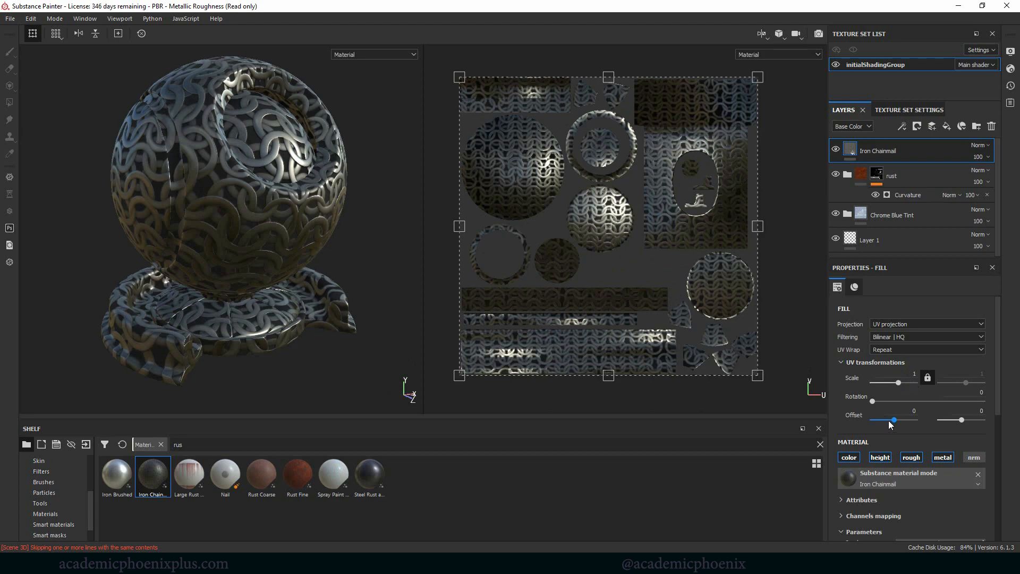
pyautogui.click(900, 383)
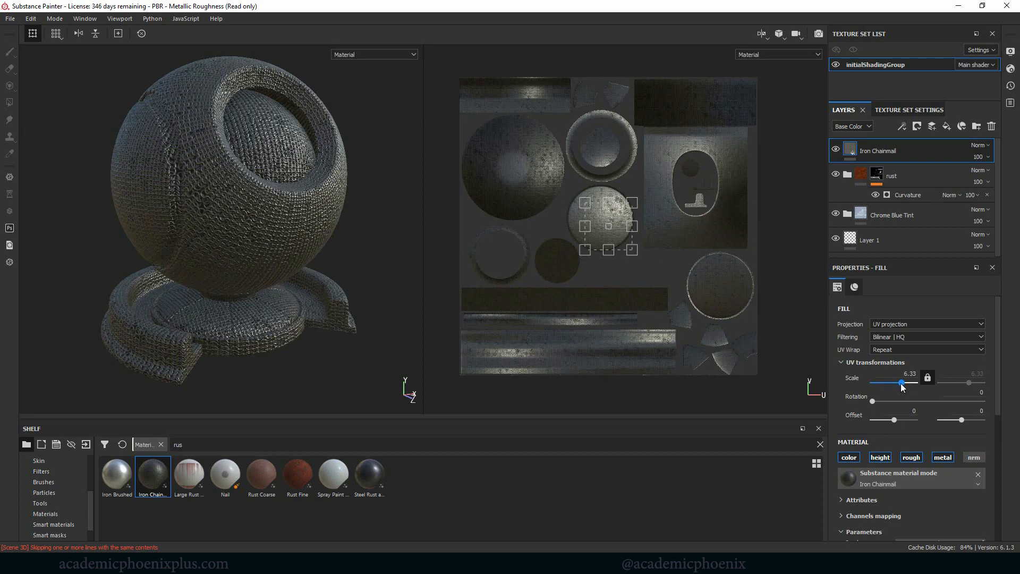
pyautogui.moveTo(902, 384); pyautogui.dragTo(899, 384)
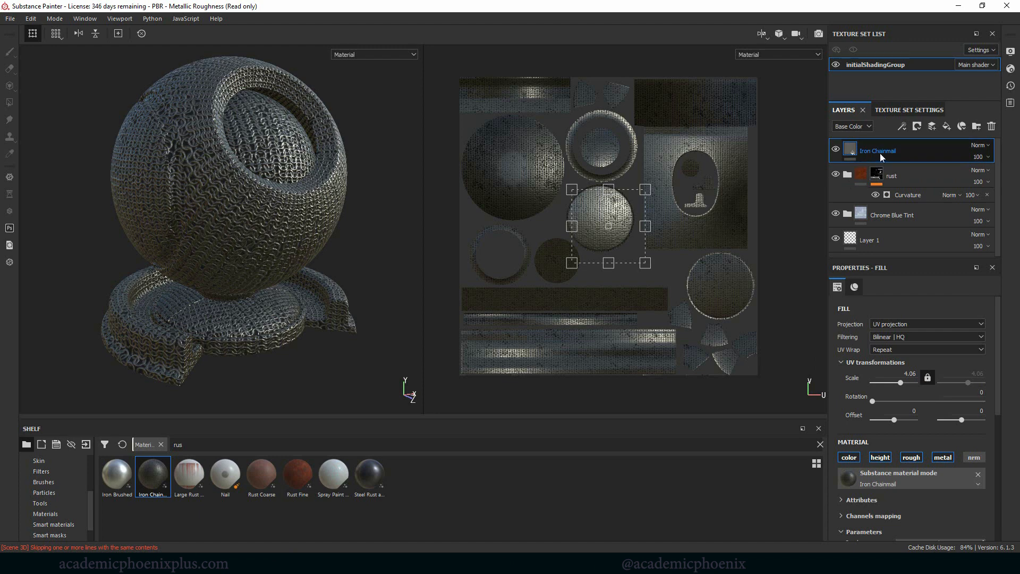
# Step: Add a black mask to the Iron Chainmail layer and target that mask with the Polygon Fill tool in quad mode
pyautogui.rightClick(852, 145)
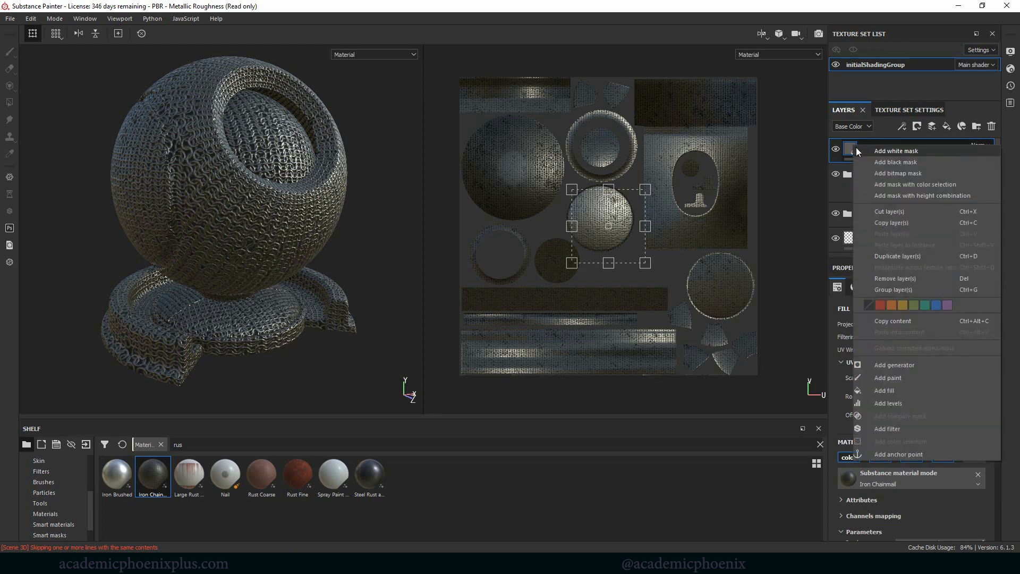
pyautogui.click(894, 162)
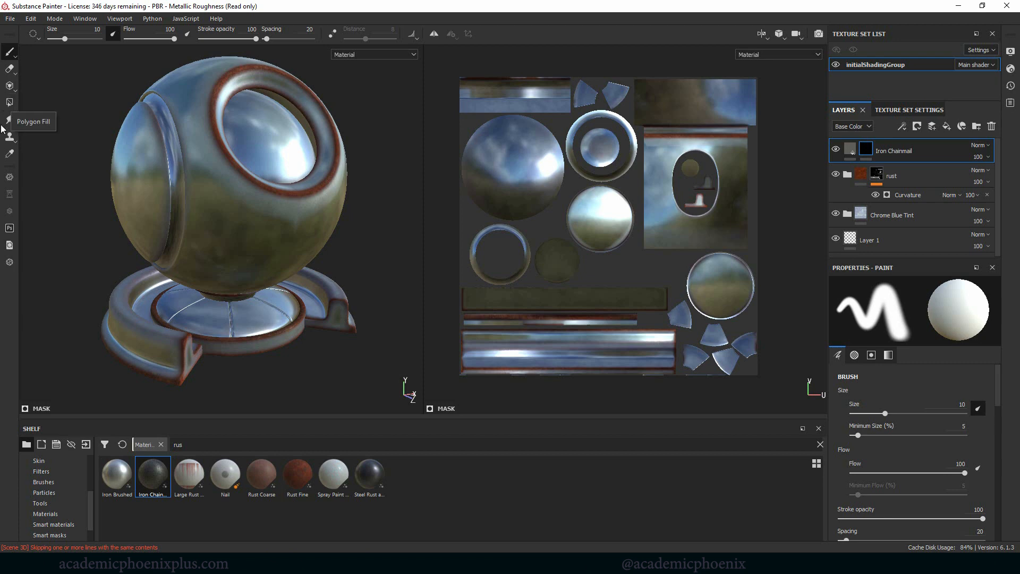
pyautogui.click(11, 104)
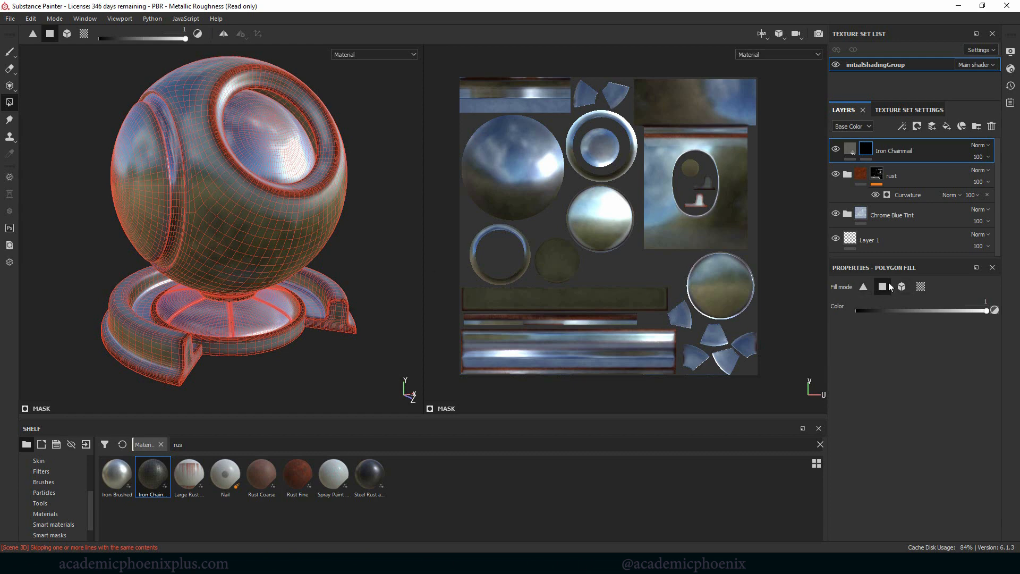
pyautogui.click(866, 150)
# Step: Fill patches of the ball's polygons with value 1 on the model and in the UV view to reveal the chainmail
pyautogui.click(225, 214)
pyautogui.moveTo(239, 230)
pyautogui.mouseDown()
pyautogui.moveTo(218, 237)
pyautogui.moveTo(250, 238)
pyautogui.moveTo(246, 248)
pyautogui.mouseUp()
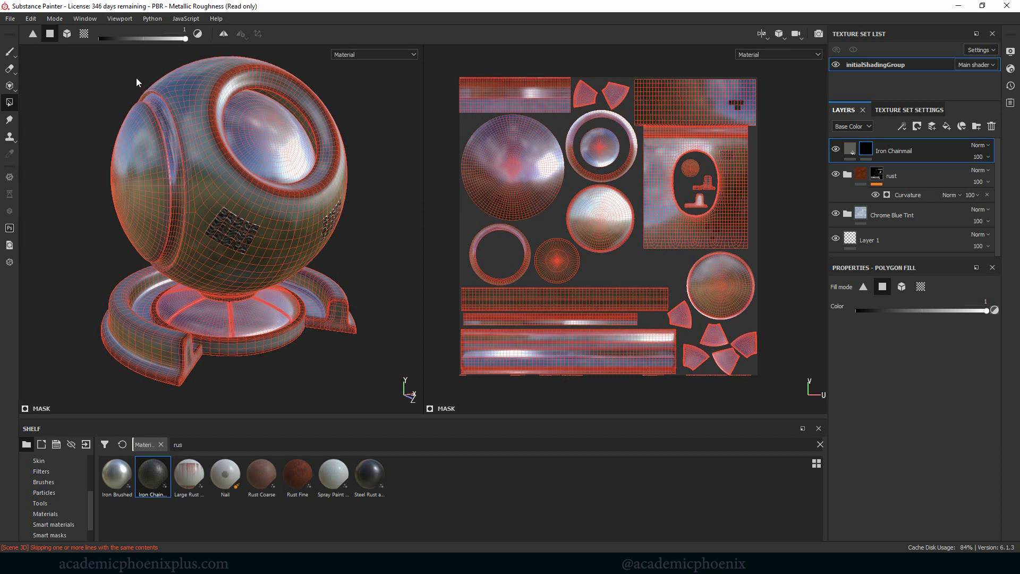
pyautogui.moveTo(136, 78)
pyautogui.mouseDown()
pyautogui.moveTo(192, 100)
pyautogui.moveTo(199, 123)
pyautogui.mouseUp()
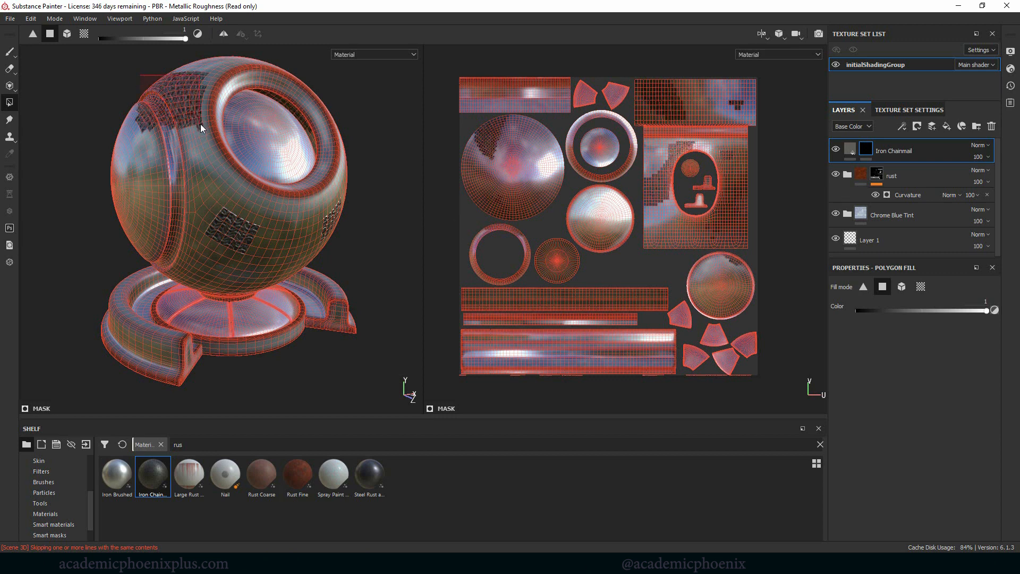
pyautogui.moveTo(716, 70); pyautogui.dragTo(758, 257)
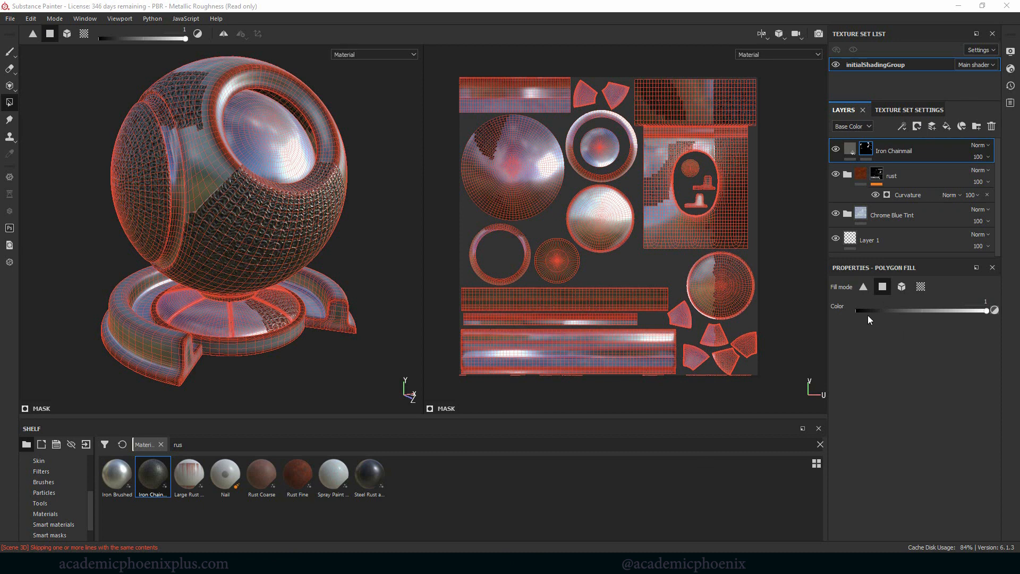
# Step: Clear the chainmail mask by filling all polygons in the UV view with value 0
pyautogui.press('x')
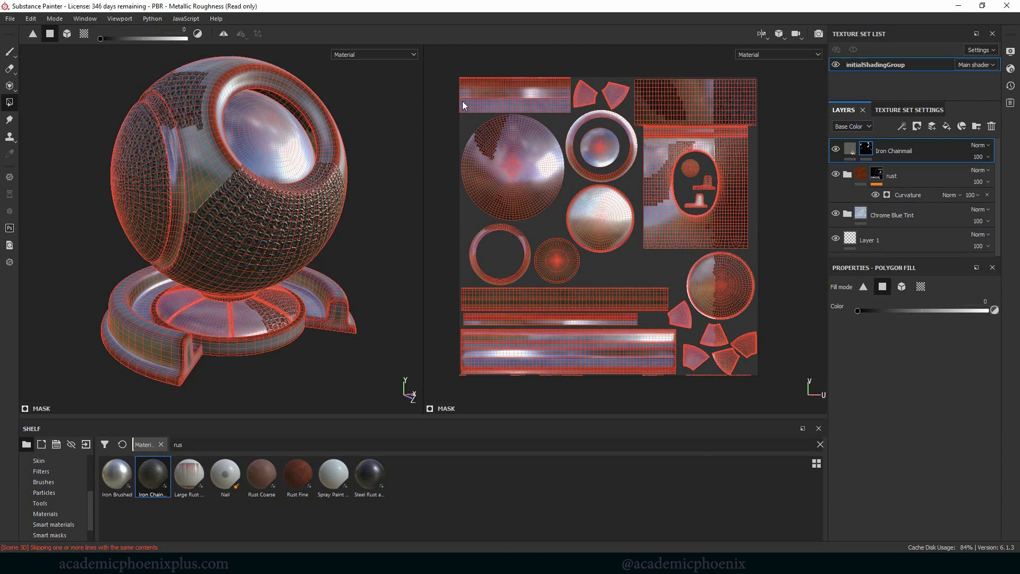
pyautogui.moveTo(452, 68); pyautogui.dragTo(773, 389)
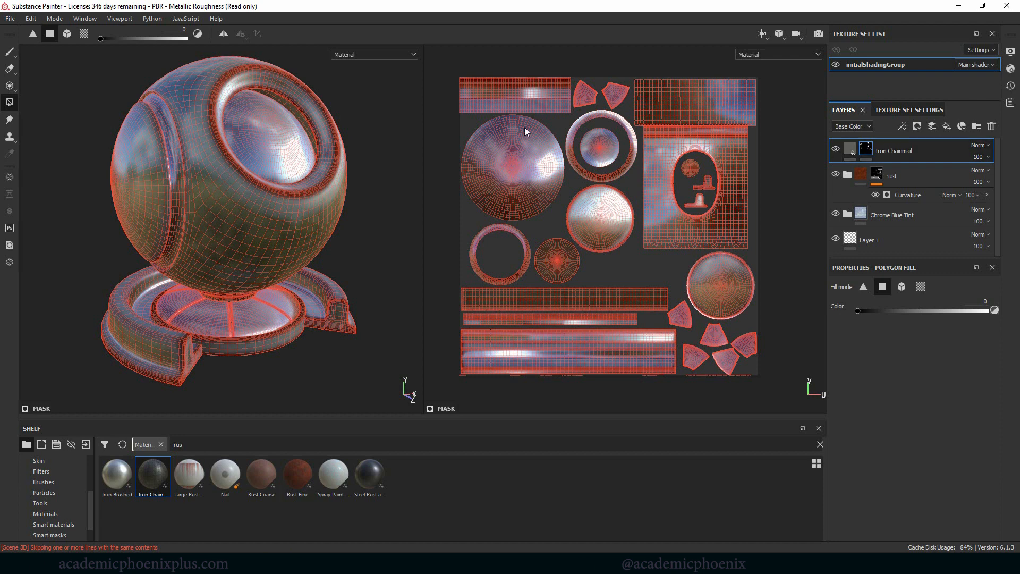
pyautogui.moveTo(443, 68); pyautogui.dragTo(774, 392)
# Step: Fill the base, inner sphere and side caps with value 1 using the mesh fill mode
pyautogui.click(901, 288)
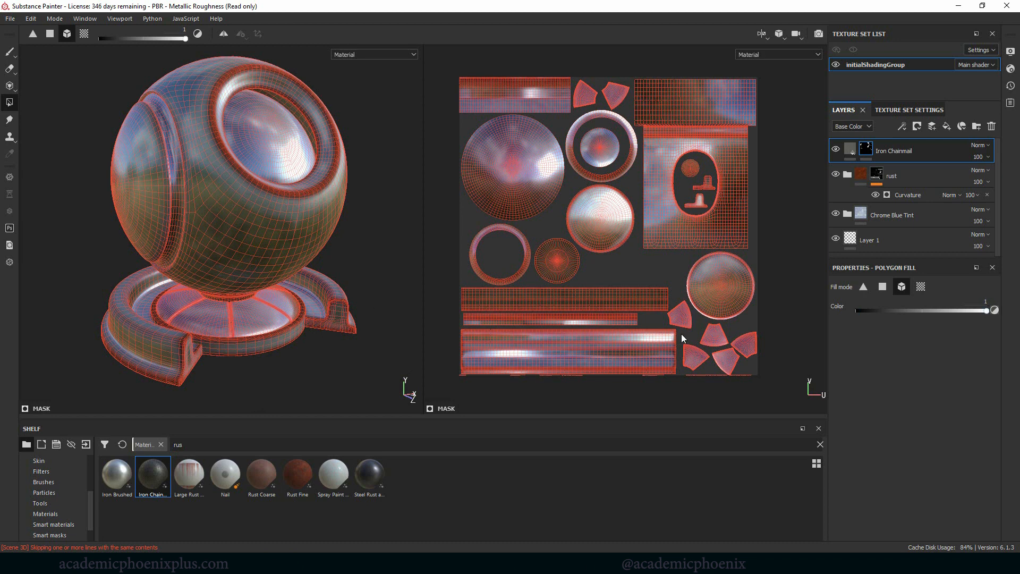
pyautogui.click(237, 352)
pyautogui.click(333, 327)
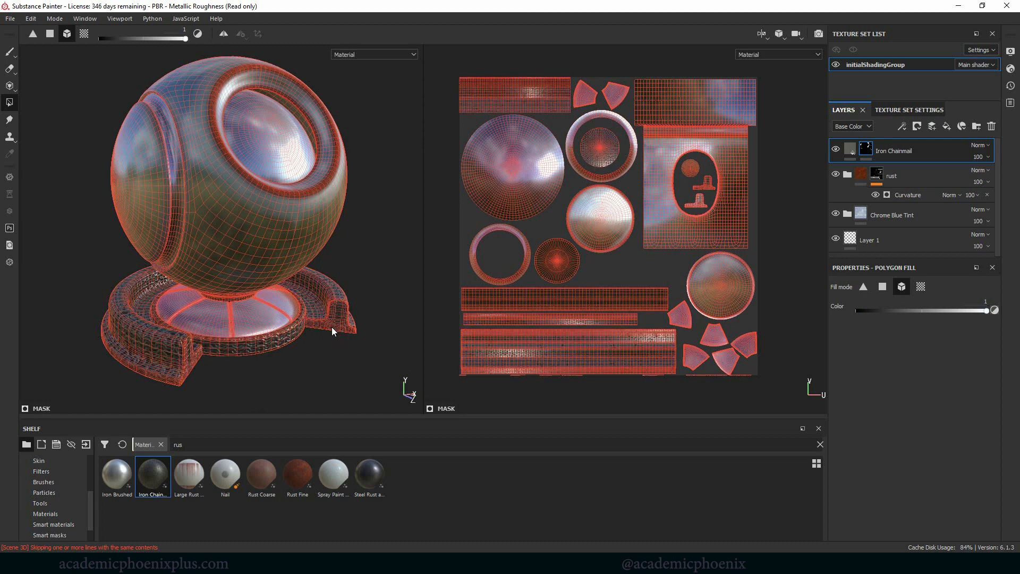
pyautogui.click(239, 119)
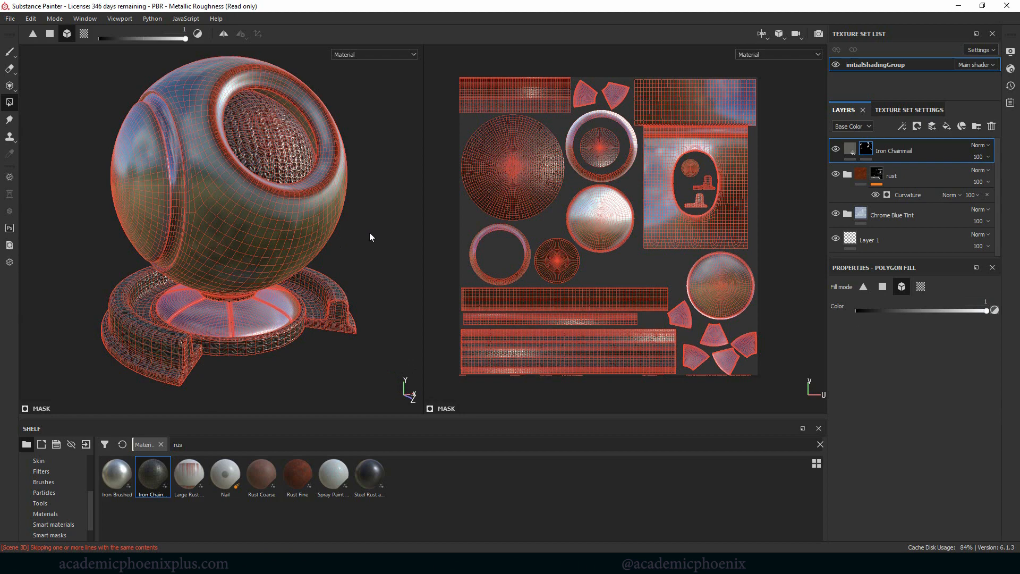
pyautogui.moveTo(379, 215)
pyautogui.keyDown('alt'); pyautogui.mouseDown()
pyautogui.moveTo(321, 222)
pyautogui.moveTo(380, 218)
pyautogui.mouseUp(); pyautogui.keyUp('alt')
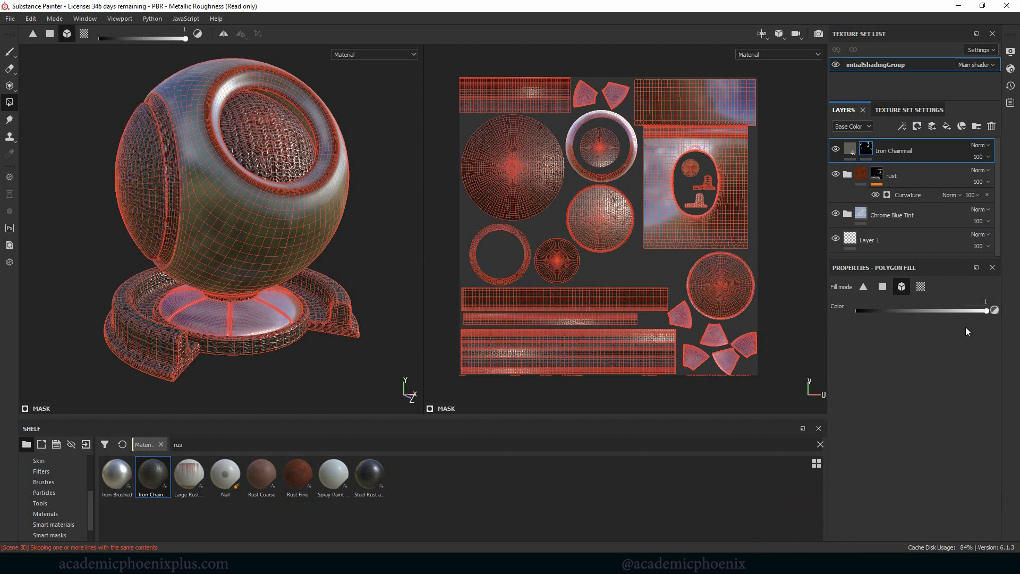
# Step: Remove the mesh-based fills from the chainmail mask with value 0 in quad mode across the full UV layout
pyautogui.moveTo(931, 312); pyautogui.dragTo(831, 311)
pyautogui.click(882, 287)
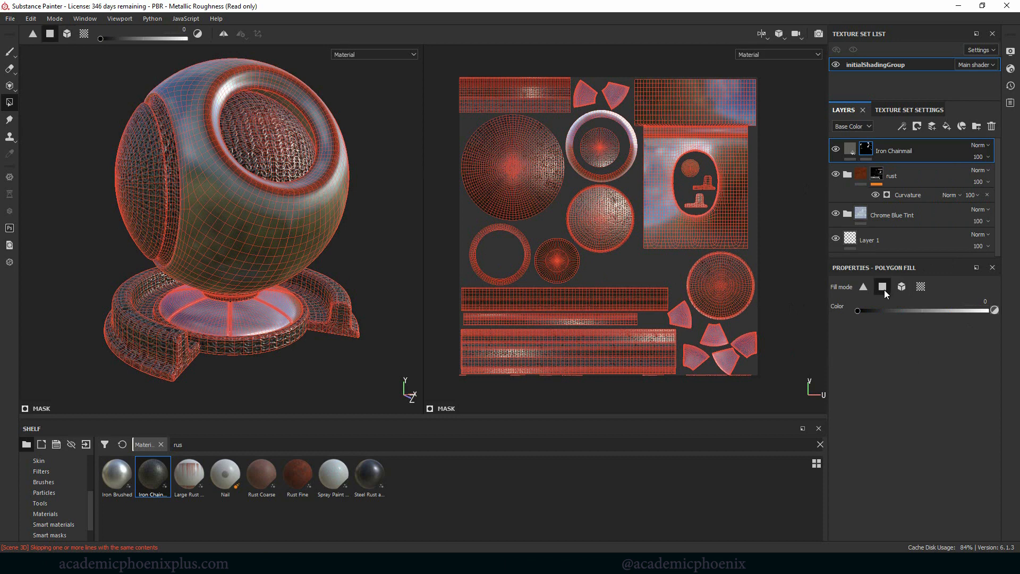
pyautogui.moveTo(453, 69); pyautogui.dragTo(789, 394)
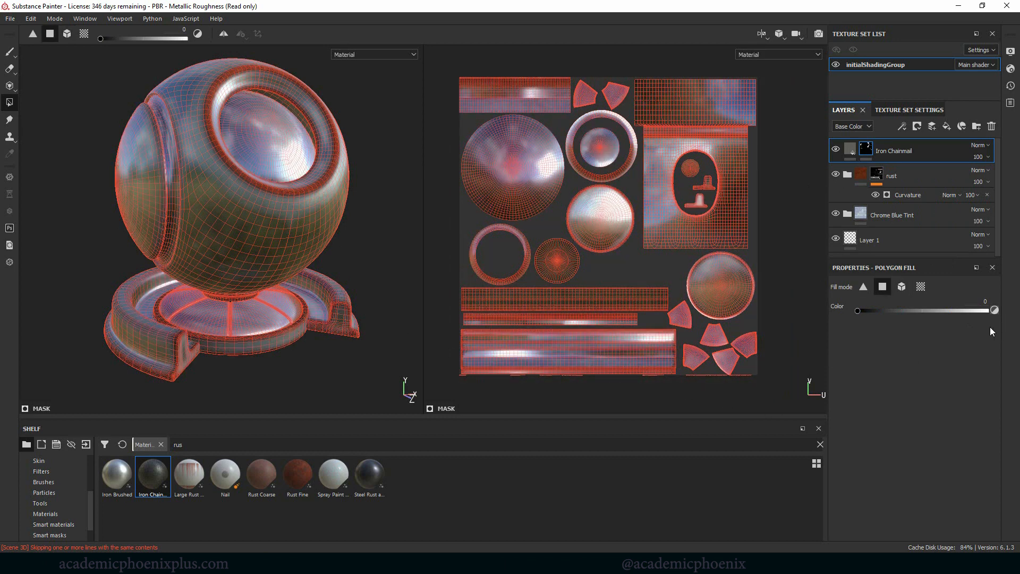
# Step: Fill the wedge-shaped UV islands of the base disc with value 1 in UV chunk mode to show chainmail there
pyautogui.moveTo(972, 311); pyautogui.dragTo(1012, 312)
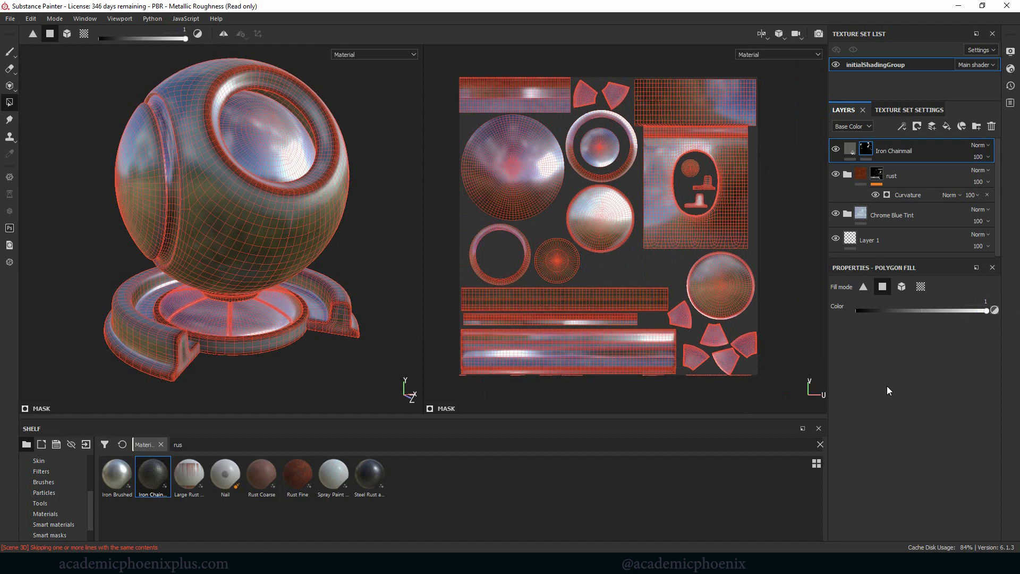
pyautogui.click(922, 288)
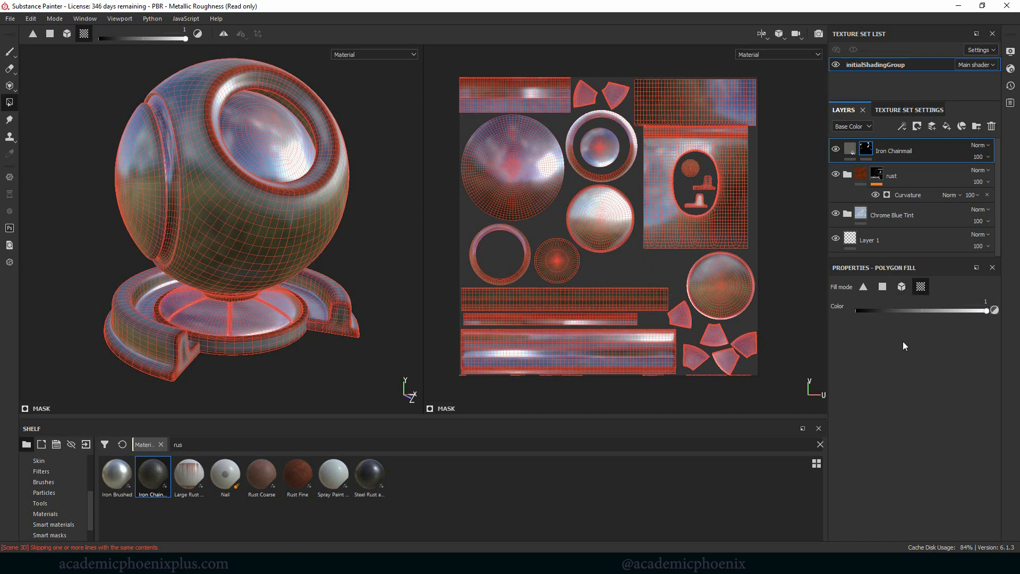
pyautogui.click(715, 337)
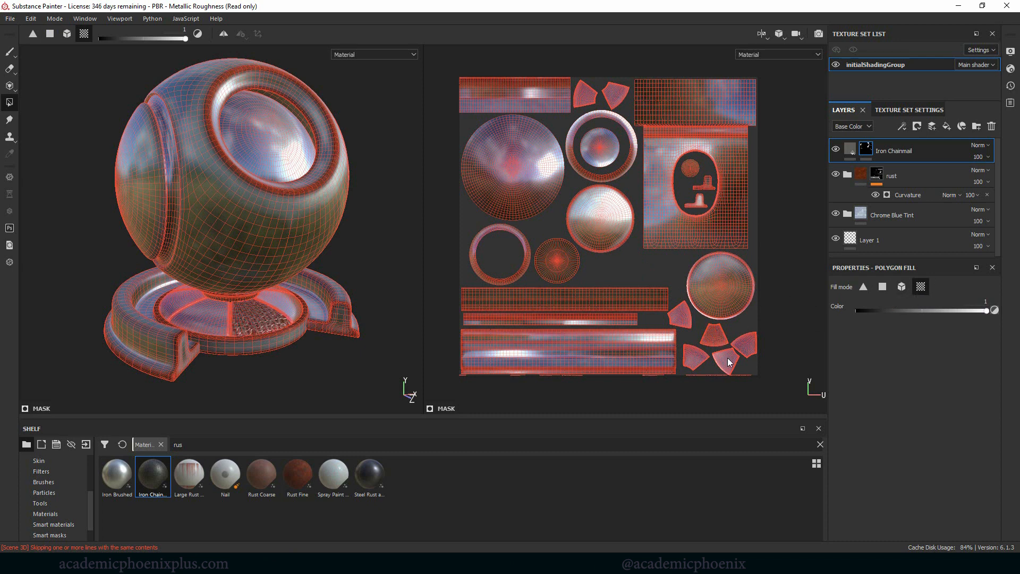
pyautogui.click(677, 316)
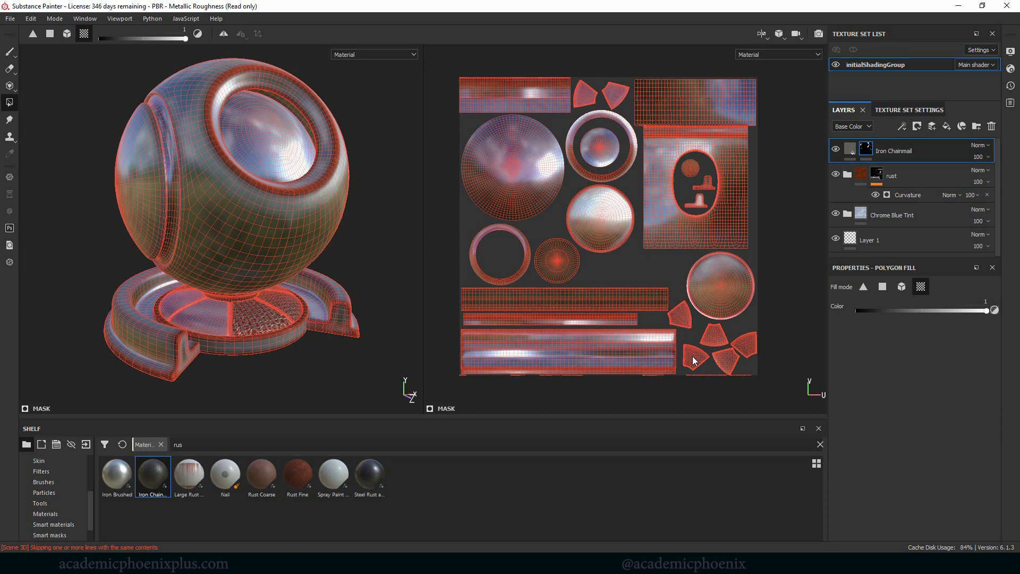
pyautogui.click(614, 98)
pyautogui.click(586, 95)
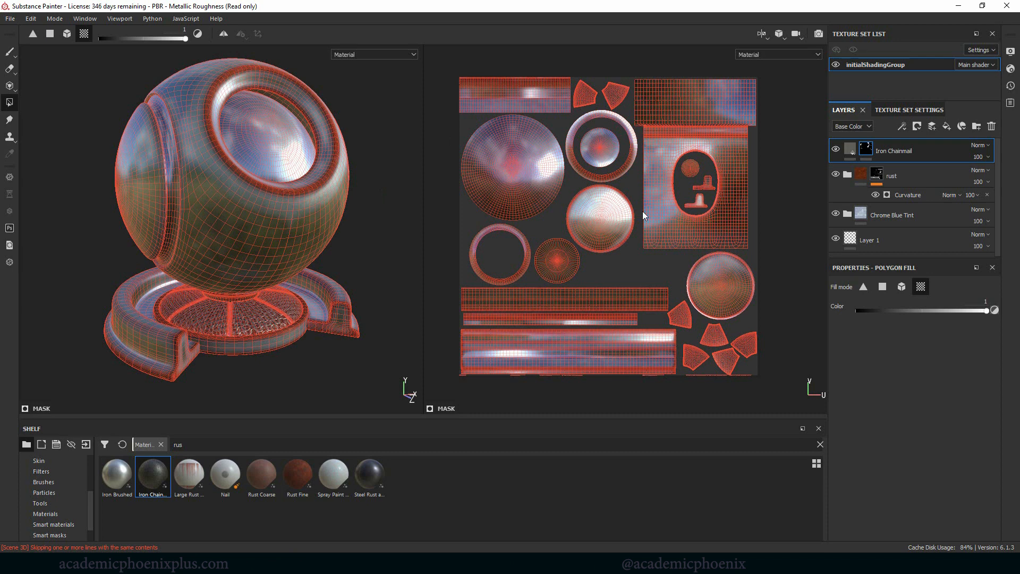
# Step: Try the chainmail on the two circular side-cap UV islands and clear them again with value 0
pyautogui.click(603, 226)
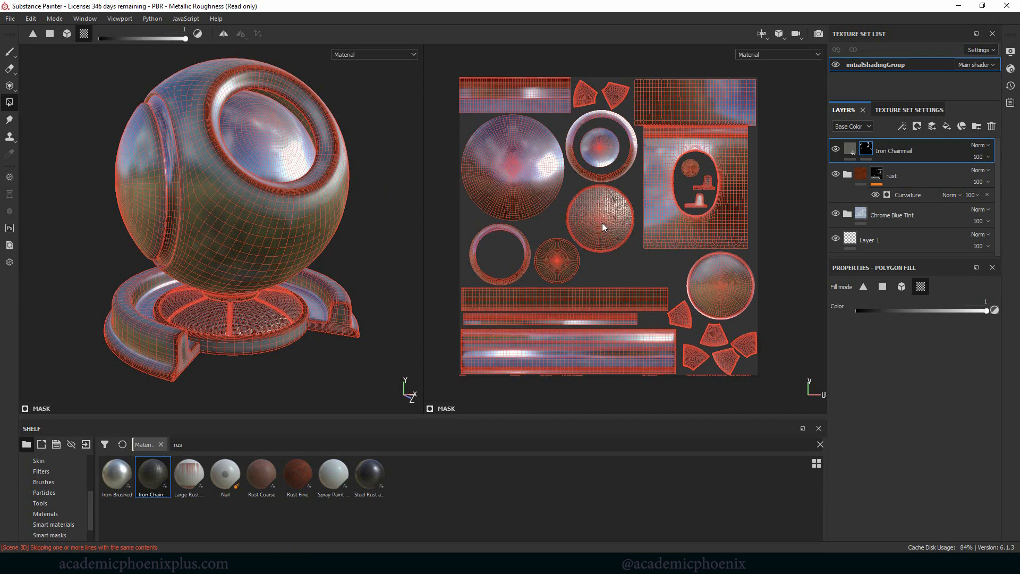
pyautogui.click(718, 280)
pyautogui.keyDown('alt'); pyautogui.moveTo(402, 204); pyautogui.dragTo(323, 223); pyautogui.keyUp('alt')
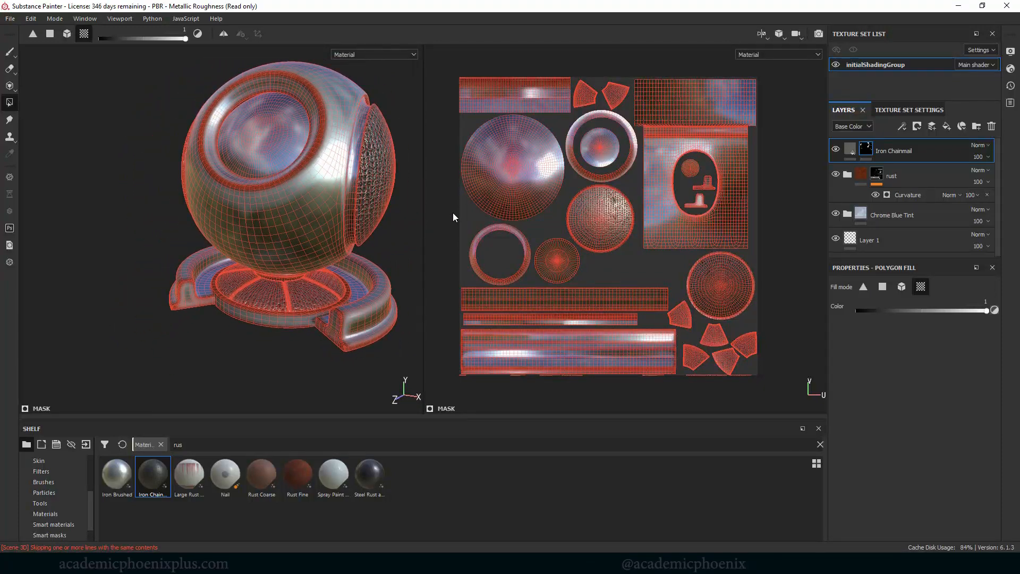
pyautogui.click(596, 221)
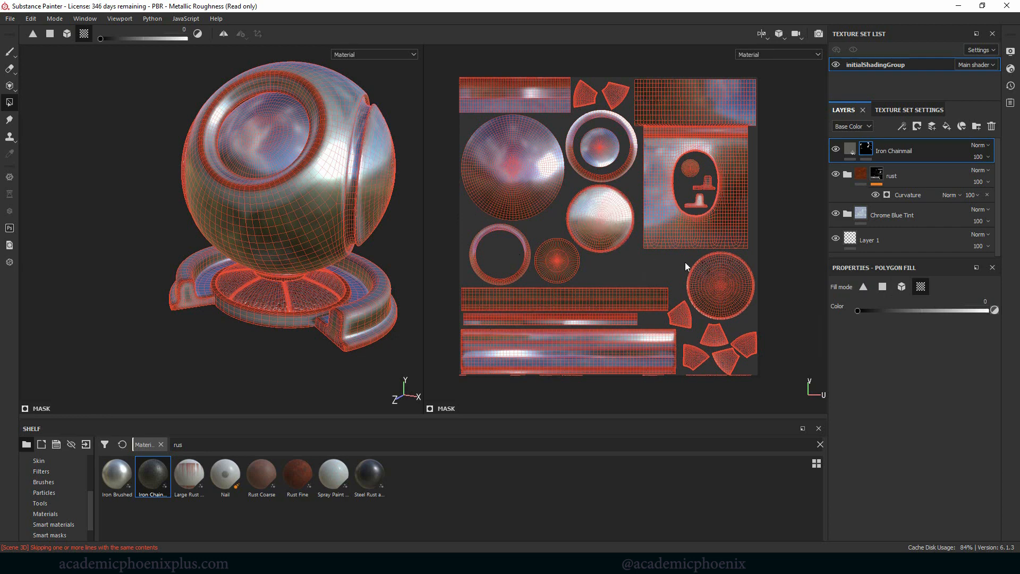
pyautogui.click(727, 283)
# Step: Fill the ring-shaped UV islands around the side caps with value 1 and switch back to the Paint tool
pyautogui.press('x')
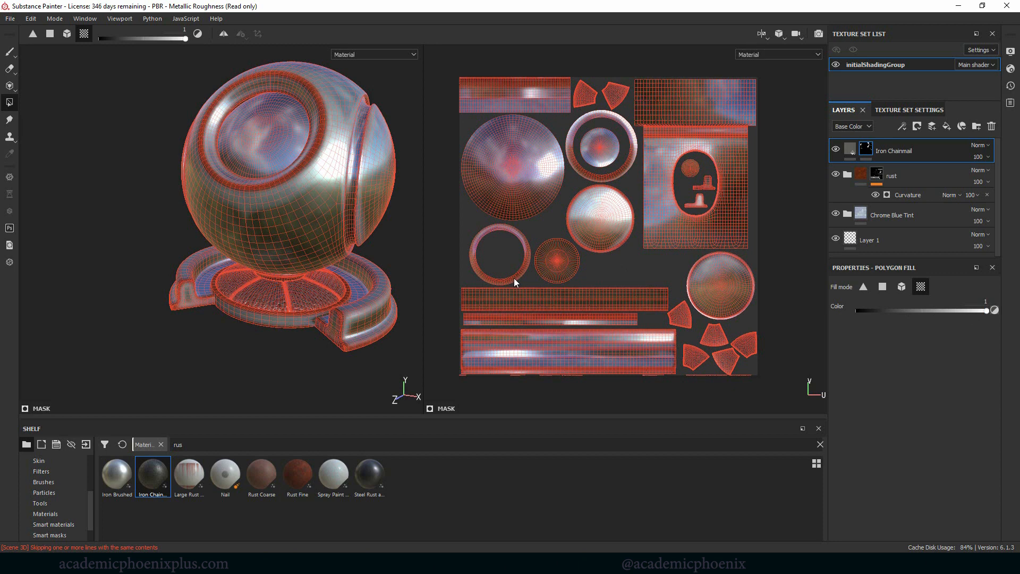
pyautogui.click(630, 164)
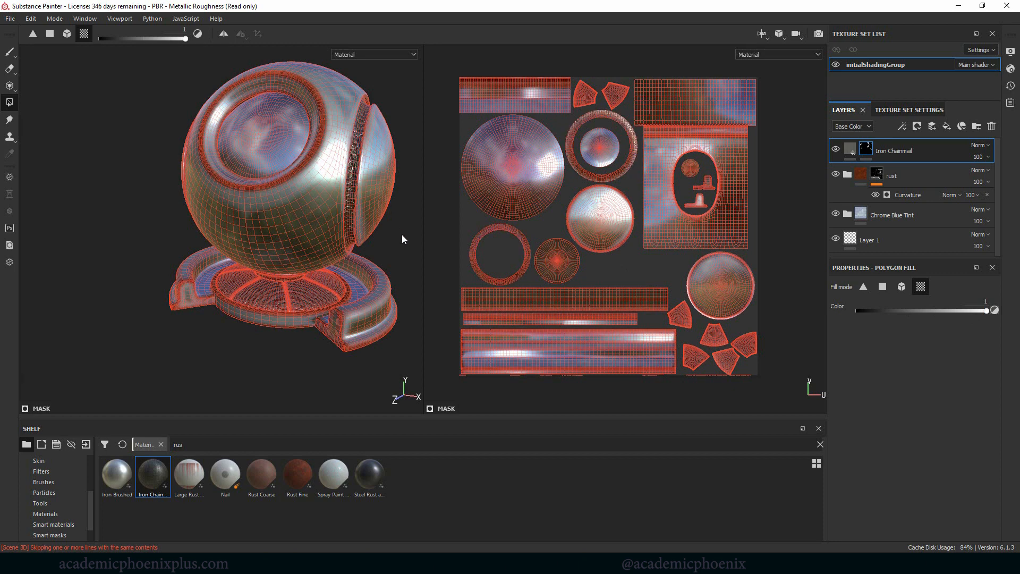
pyautogui.keyDown('alt'); pyautogui.moveTo(406, 237); pyautogui.dragTo(358, 219); pyautogui.keyUp('alt')
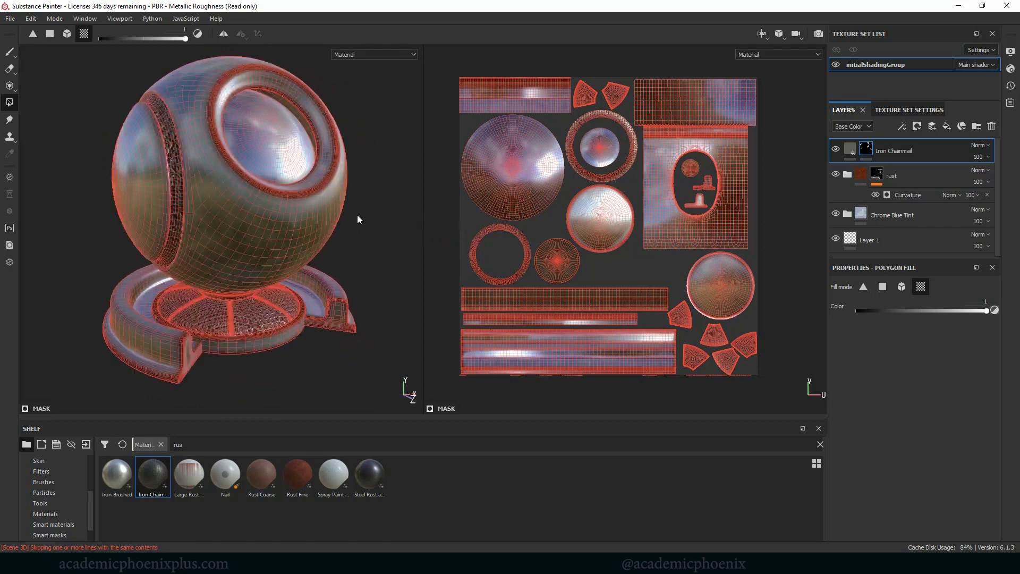
pyautogui.press('1')
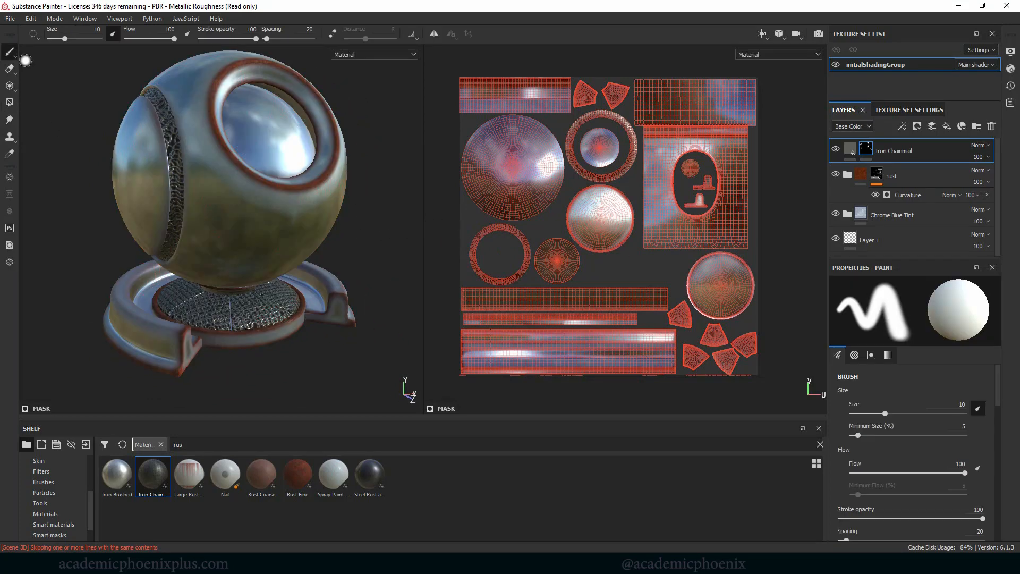
# Step: Examine the chainmail and rust on the shader ball from several angles in the 3D view
pyautogui.moveTo(433, 205)
pyautogui.keyDown('alt'); pyautogui.mouseDown()
pyautogui.moveTo(413, 209)
pyautogui.moveTo(440, 199)
pyautogui.mouseUp(); pyautogui.keyUp('alt')
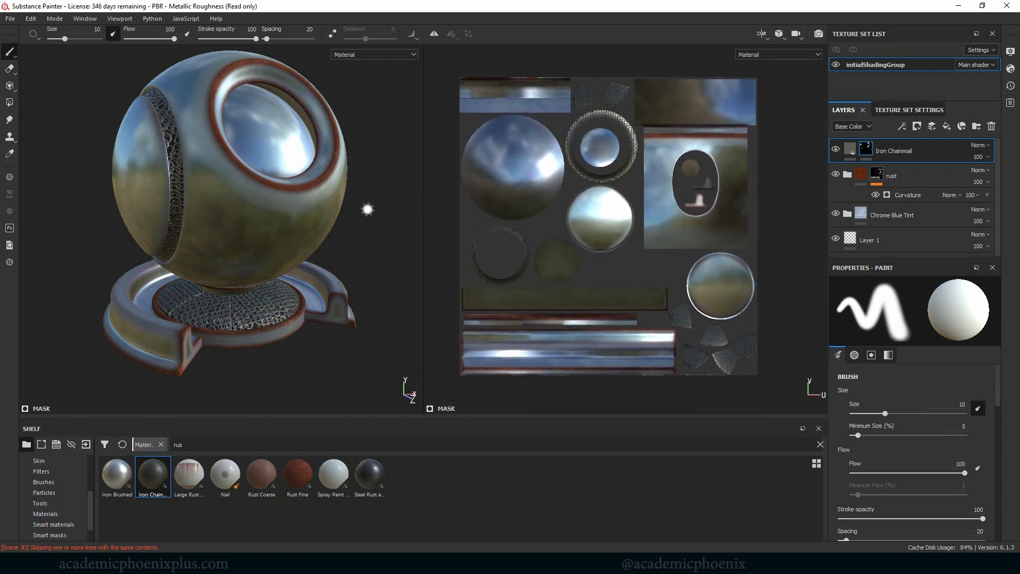
pyautogui.moveTo(378, 233)
pyautogui.keyDown('alt'); pyautogui.mouseDown()
pyautogui.moveTo(392, 231)
pyautogui.moveTo(175, 181)
pyautogui.mouseUp(); pyautogui.keyUp('alt')
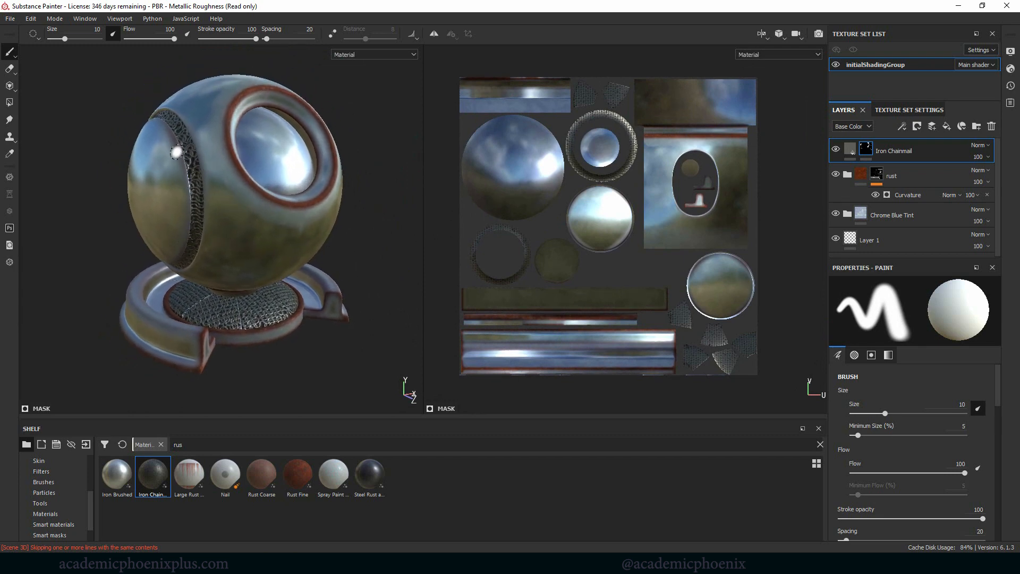
pyautogui.moveTo(369, 223)
pyautogui.keyDown('alt'); pyautogui.mouseDown()
pyautogui.moveTo(369, 233)
pyautogui.moveTo(303, 239)
pyautogui.moveTo(366, 222)
pyautogui.mouseUp(); pyautogui.keyUp('alt')
pyautogui.keyDown('alt'); pyautogui.moveTo(331, 219); pyautogui.dragTo(347, 221, button='middle'); pyautogui.keyUp('alt')
pyautogui.keyDown('alt'); pyautogui.moveTo(347, 220); pyautogui.dragTo(364, 225, button='right'); pyautogui.keyUp('alt')
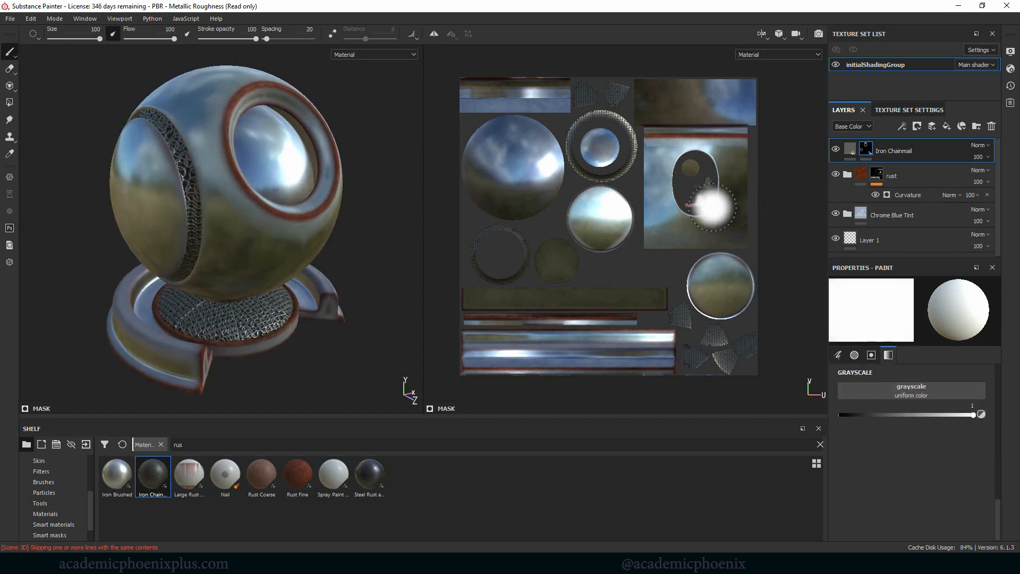
pyautogui.keyDown('alt'); pyautogui.moveTo(377, 189); pyautogui.dragTo(352, 207); pyautogui.keyUp('alt')
pyautogui.keyDown('alt'); pyautogui.moveTo(352, 208); pyautogui.dragTo(336, 217, button='middle'); pyautogui.keyUp('alt')
pyautogui.keyDown('alt'); pyautogui.moveTo(336, 218); pyautogui.dragTo(392, 201); pyautogui.keyUp('alt')
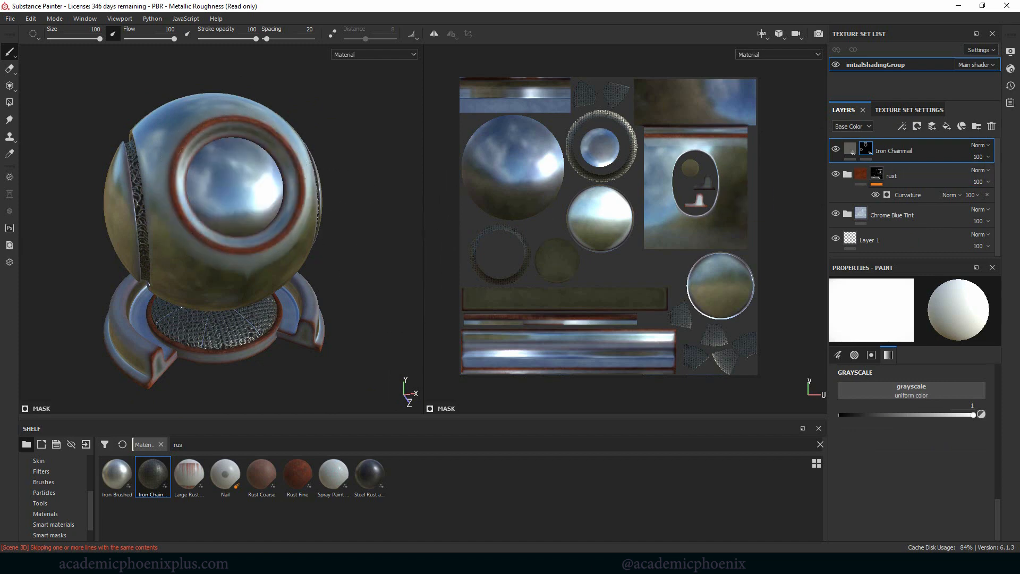
# Step: Add a fill layer above Iron Chainmail and place it in a new folder named "stencil"
pyautogui.click(946, 129)
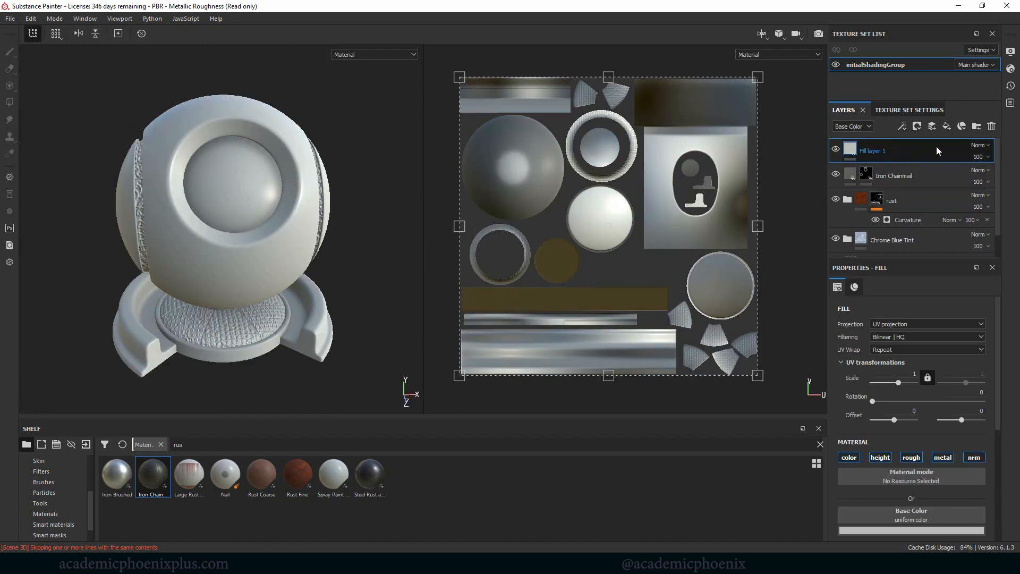
pyautogui.click(977, 127)
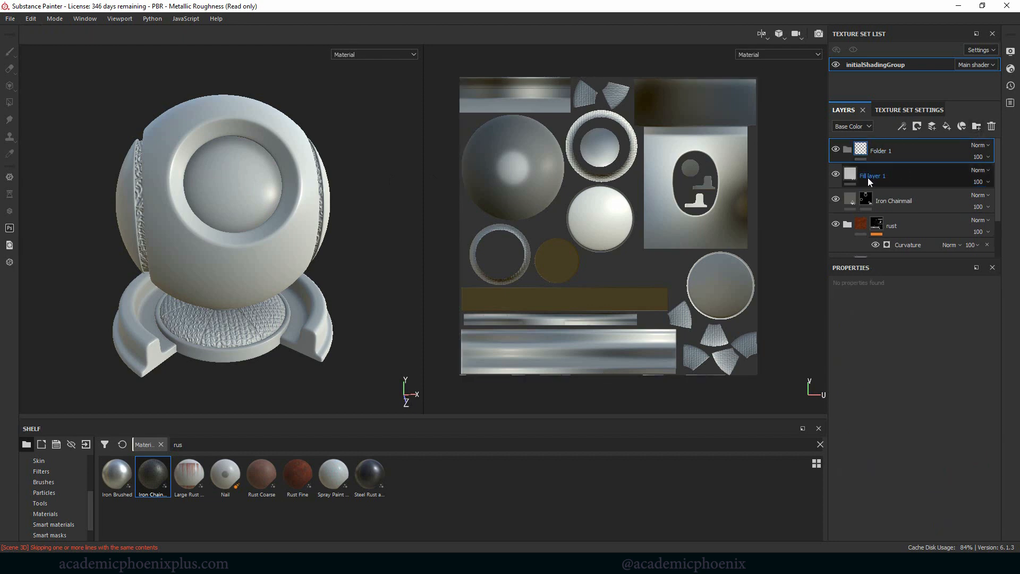
pyautogui.moveTo(868, 178); pyautogui.dragTo(894, 149)
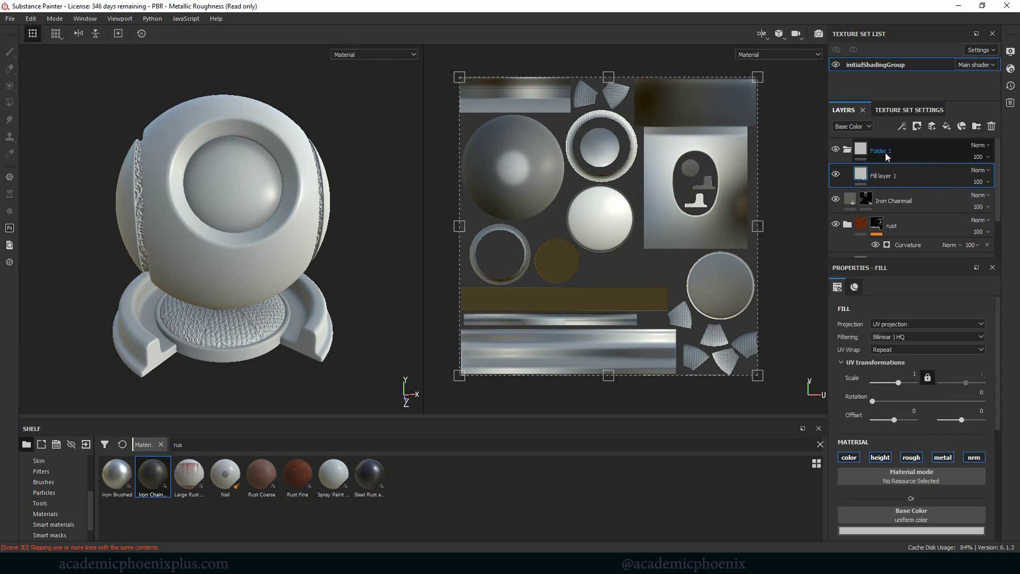
pyautogui.doubleClick(882, 151)
pyautogui.write('stencil')
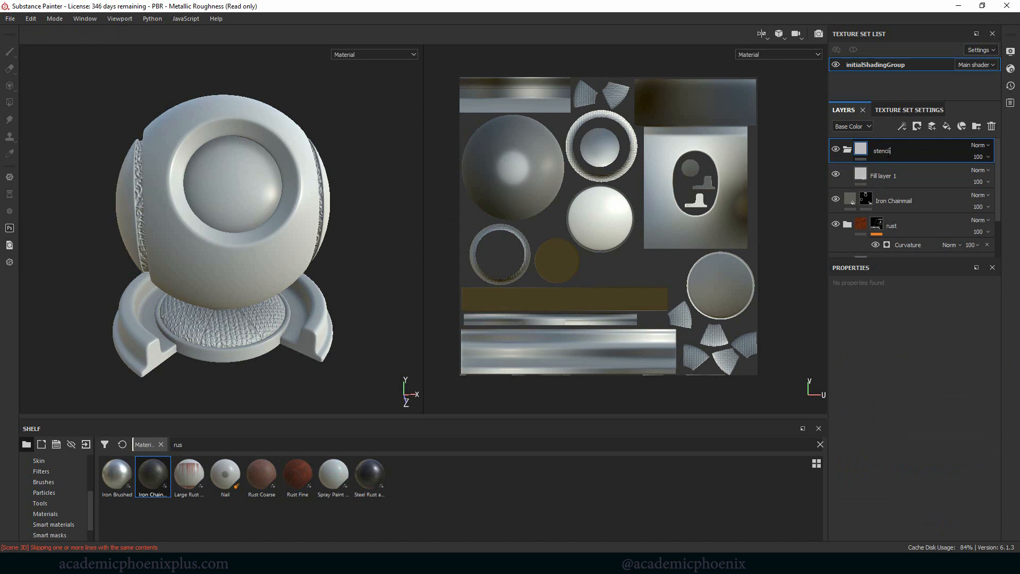
pyautogui.press('Return')
# Step: Add a black mask to the stencil folder and fill the front lens's circular UV island with value 1 in UV chunk mode
pyautogui.rightClick(880, 151)
pyautogui.click(941, 19)
pyautogui.click(9, 102)
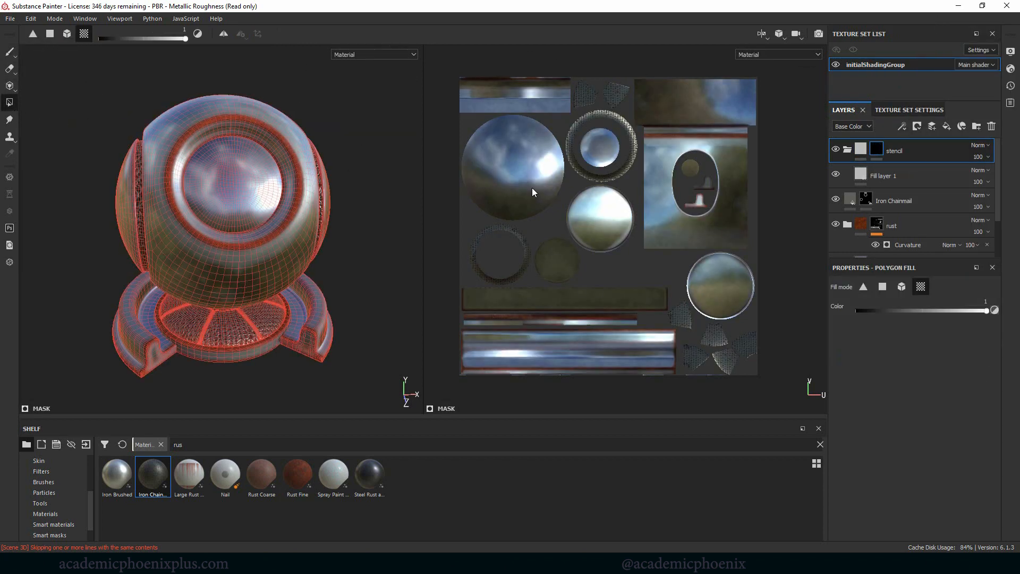
pyautogui.click(511, 169)
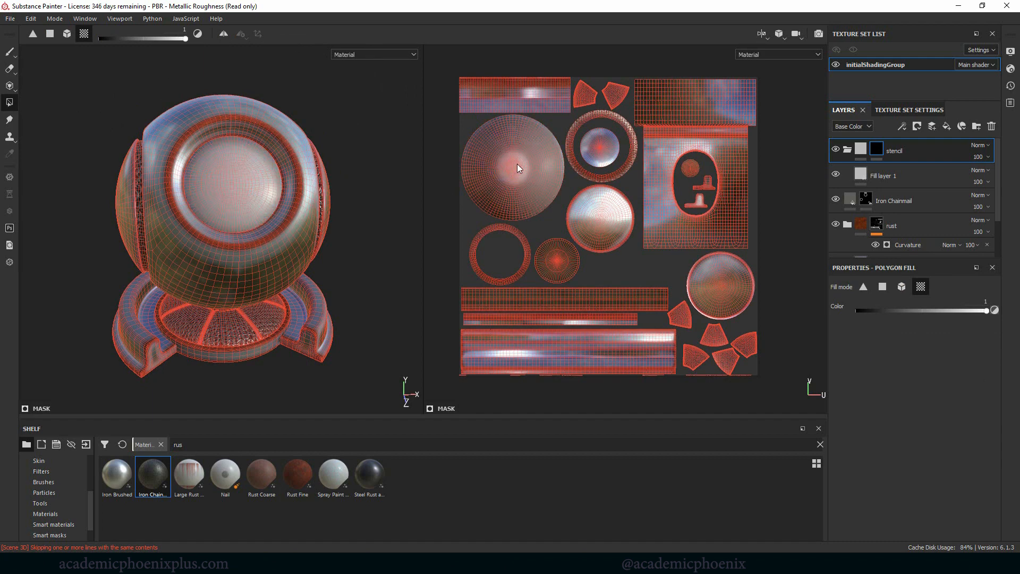
pyautogui.click(10, 53)
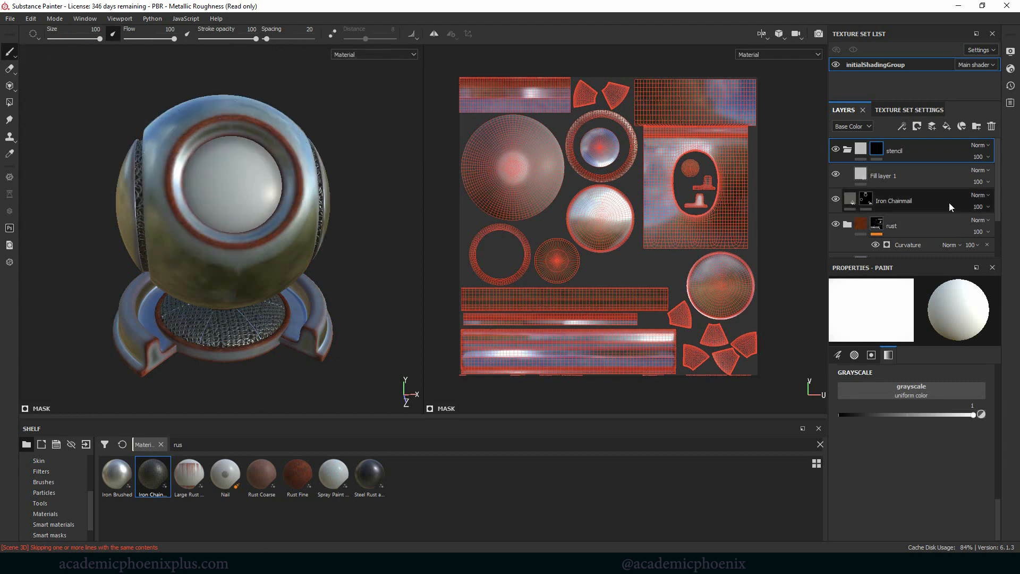
# Step: Set the base color of the fill layer in the stencil folder to red (R 0.558, G 0, B 0)
pyautogui.click(923, 176)
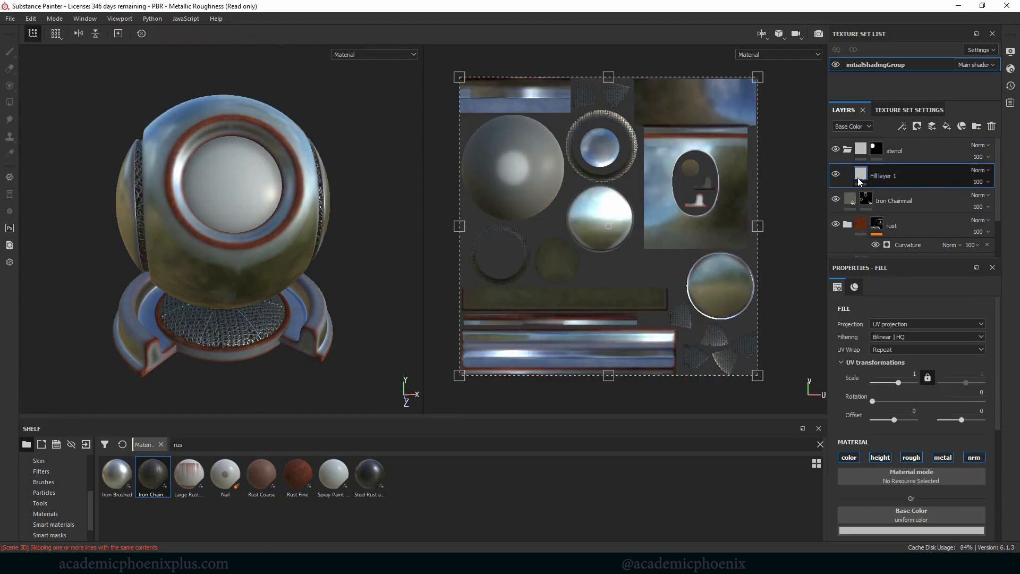
pyautogui.click(910, 528)
pyautogui.click(950, 437)
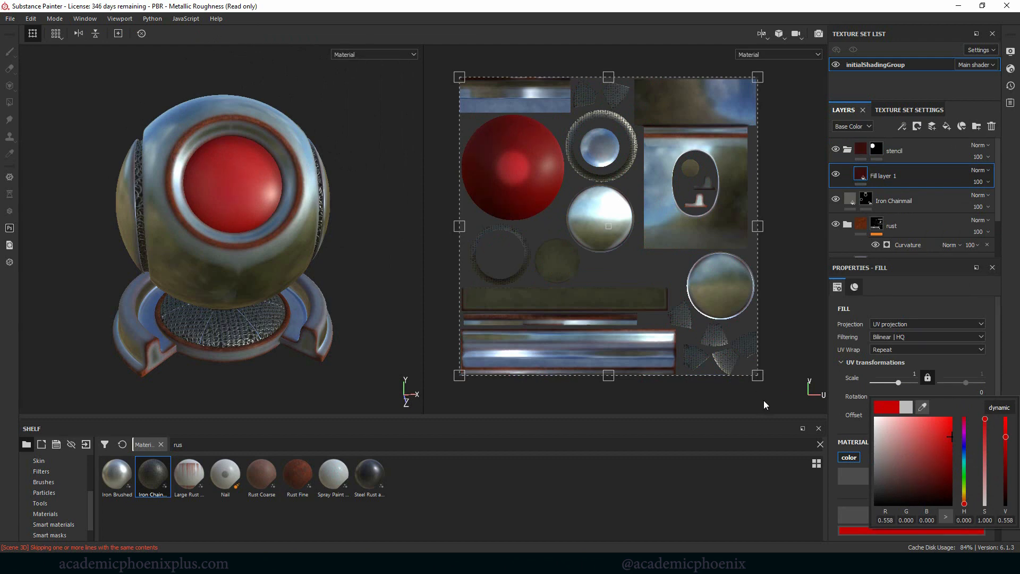
pyautogui.click(939, 180)
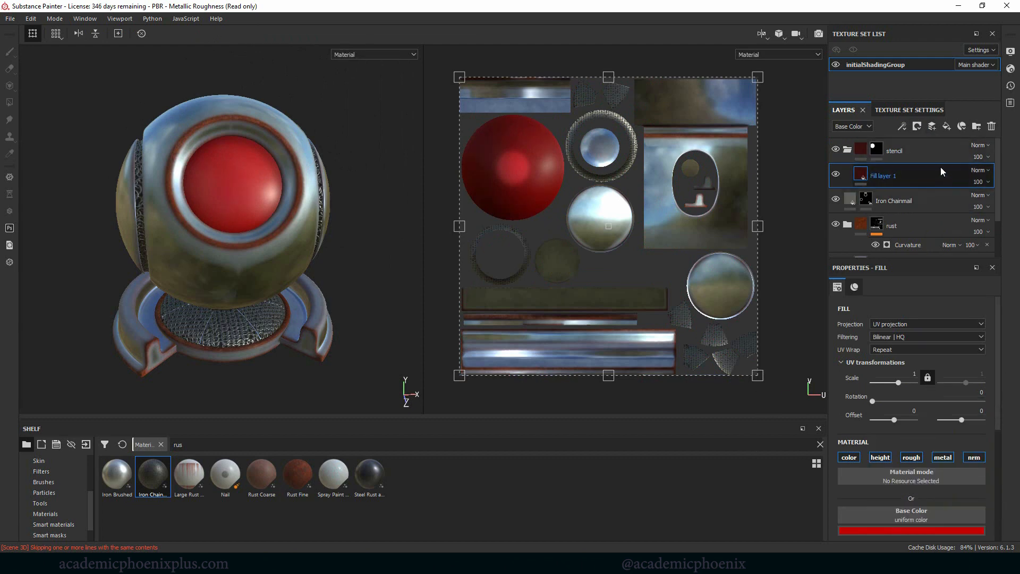
# Step: Add a paint layer above the red fill and paint the whole front lens white with a size 36 brush
pyautogui.click(933, 128)
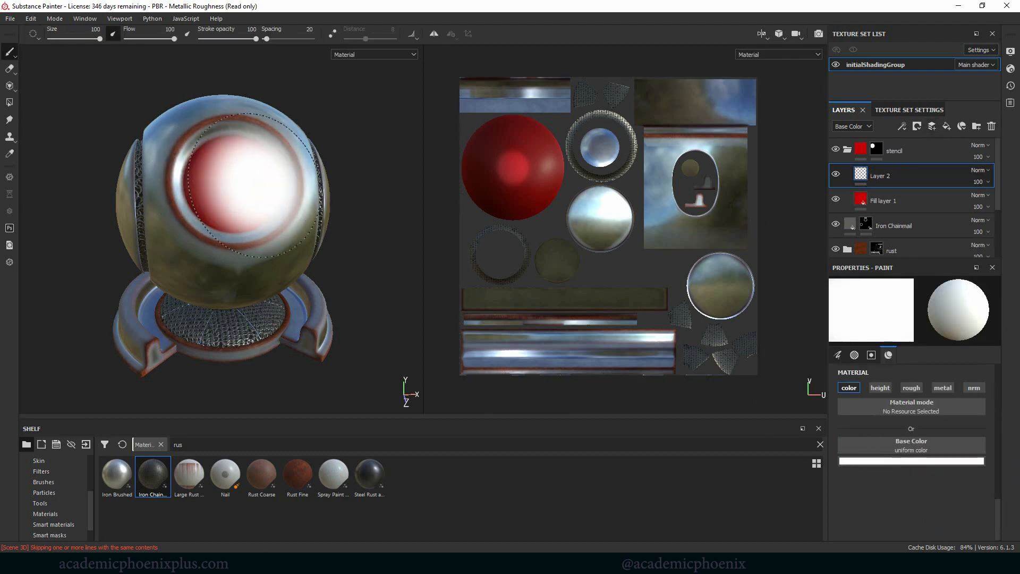
pyautogui.press('[')
pyautogui.press('[')
pyautogui.press('[')
pyautogui.press('[')
pyautogui.press('[')
pyautogui.press('[')
pyautogui.press('[')
pyautogui.press('[')
pyautogui.press('[')
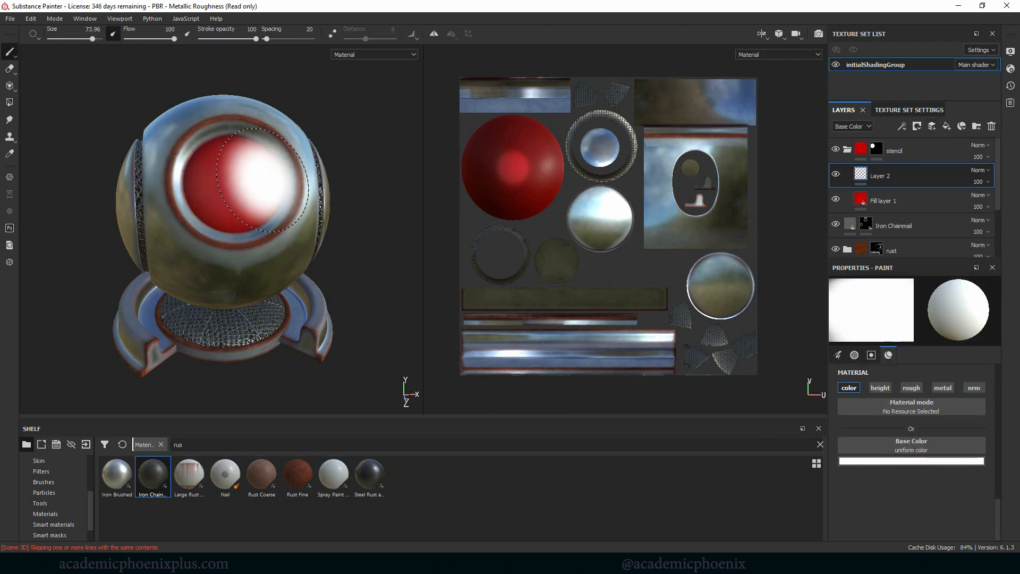
pyautogui.press('[')
pyautogui.press('[')
pyautogui.press('[')
pyautogui.press('[')
pyautogui.press('[')
pyautogui.press('[')
pyautogui.press('[')
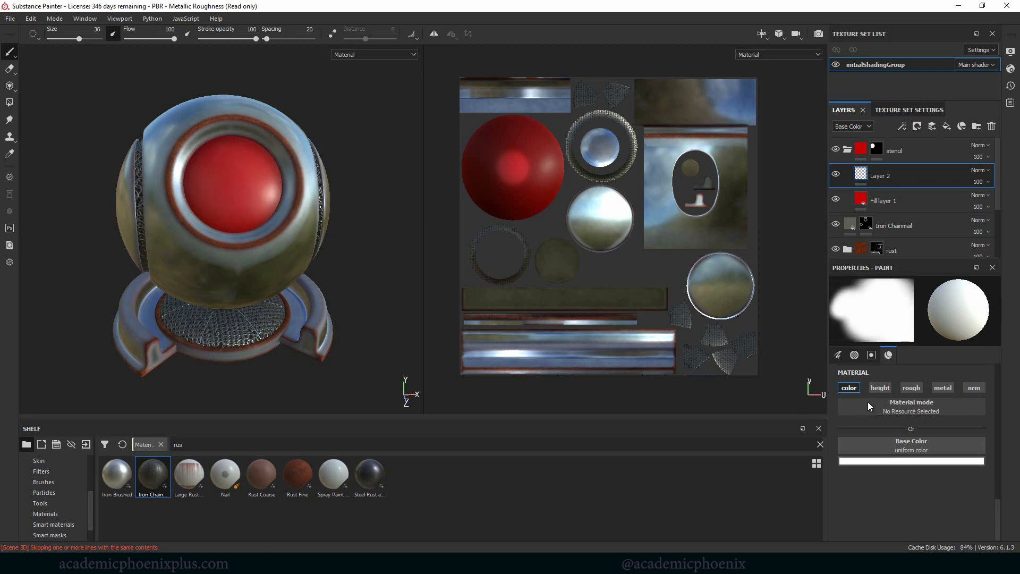
pyautogui.moveTo(215, 215)
pyautogui.mouseDown()
pyautogui.moveTo(228, 170)
pyautogui.moveTo(282, 165)
pyautogui.moveTo(234, 212)
pyautogui.moveTo(241, 233)
pyautogui.moveTo(213, 160)
pyautogui.moveTo(266, 181)
pyautogui.moveTo(204, 176)
pyautogui.mouseUp()
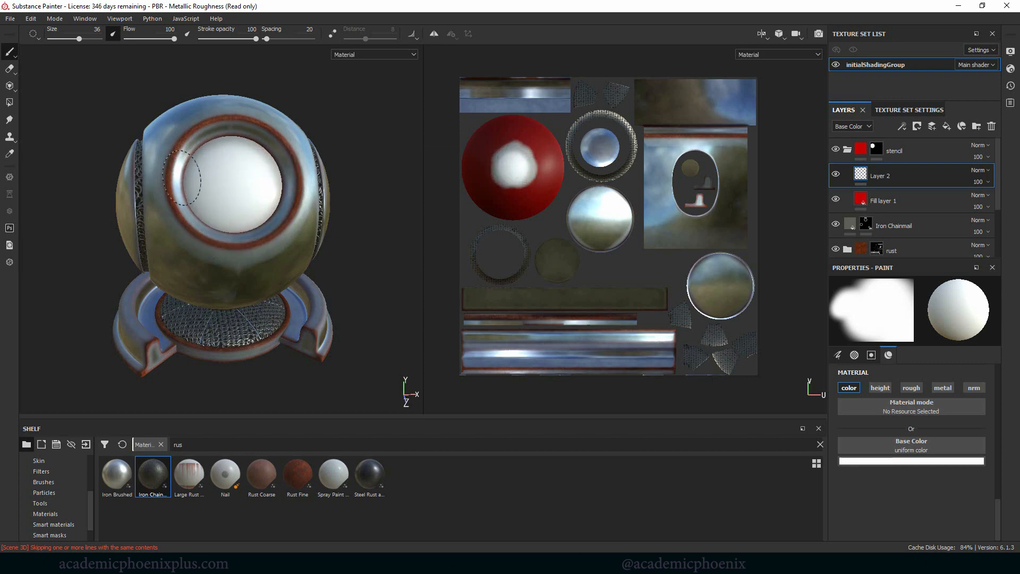
pyautogui.moveTo(552, 171)
pyautogui.mouseDown()
pyautogui.moveTo(495, 175)
pyautogui.moveTo(537, 149)
pyautogui.moveTo(510, 197)
pyautogui.moveTo(488, 160)
pyautogui.moveTo(555, 160)
pyautogui.moveTo(536, 213)
pyautogui.moveTo(479, 205)
pyautogui.moveTo(442, 133)
pyautogui.moveTo(532, 118)
pyautogui.moveTo(476, 226)
pyautogui.moveTo(542, 119)
pyautogui.moveTo(492, 109)
pyautogui.mouseUp()
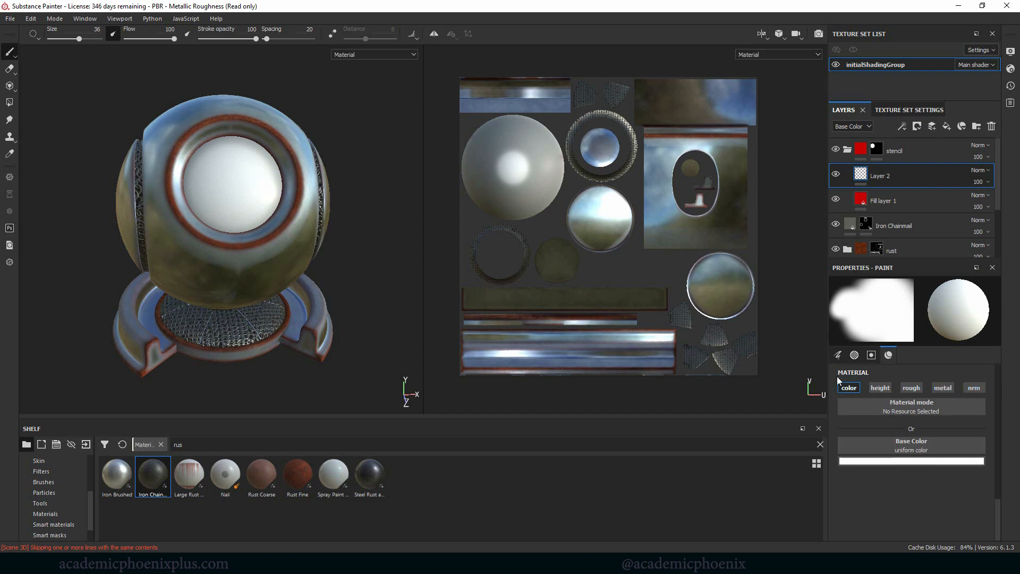
# Step: Bring the white lens closer in the 3D view and clear the shelf's material search
pyautogui.keyDown('alt'); pyautogui.moveTo(342, 173); pyautogui.dragTo(369, 202); pyautogui.keyUp('alt')
pyautogui.keyDown('alt'); pyautogui.moveTo(368, 202); pyautogui.dragTo(433, 248, button='right'); pyautogui.keyUp('alt')
pyautogui.keyDown('alt'); pyautogui.moveTo(364, 242); pyautogui.dragTo(362, 226, button='middle'); pyautogui.keyUp('alt')
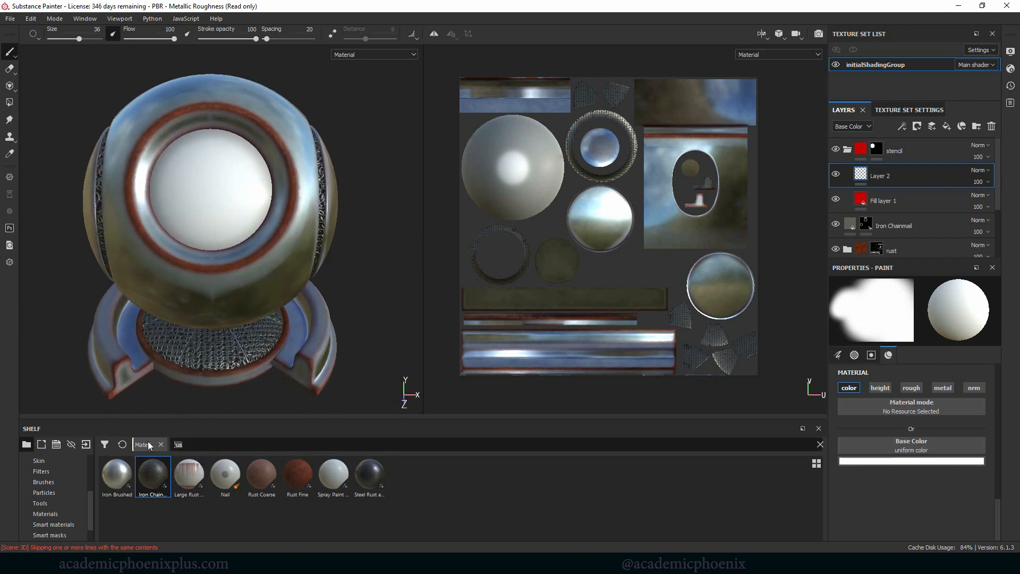
pyautogui.press('BackSpace')
pyautogui.press('BackSpace')
pyautogui.press('BackSpace')
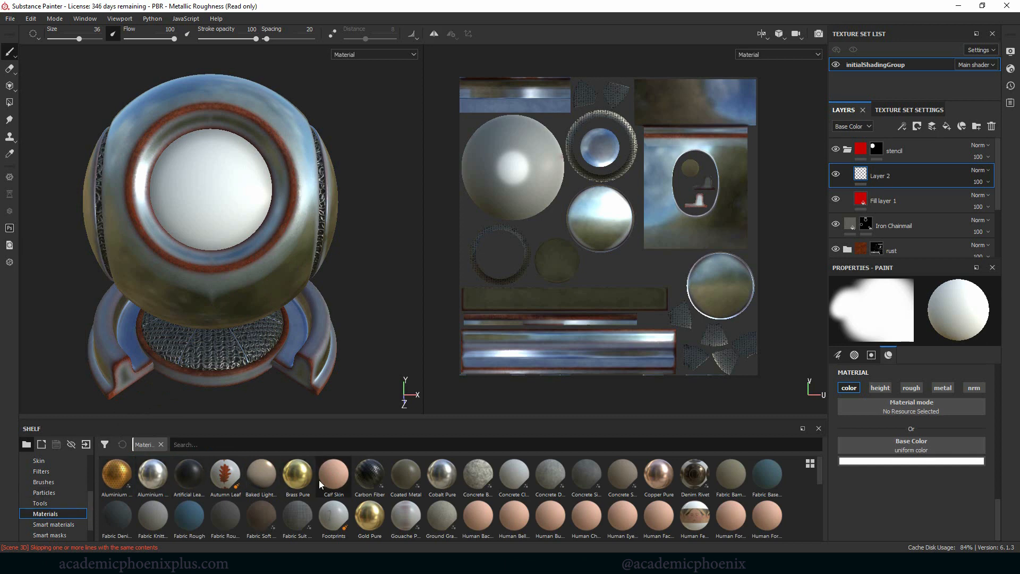
# Step: Add LittleMe_CartoonMonica.jpg from the project's sourceimages folder to the resources for import
pyautogui.click(86, 445)
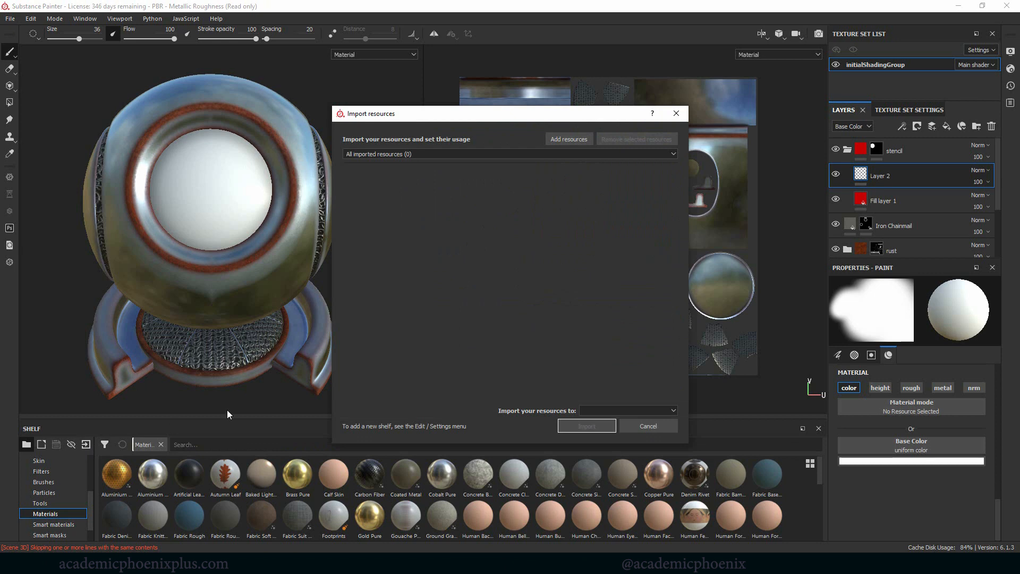
pyautogui.click(566, 139)
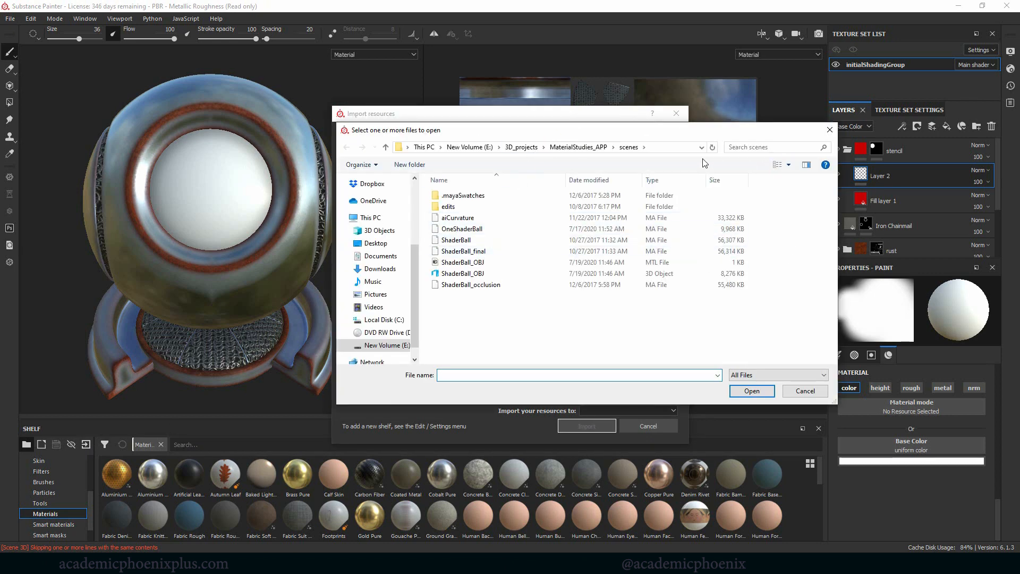
pyautogui.click(581, 147)
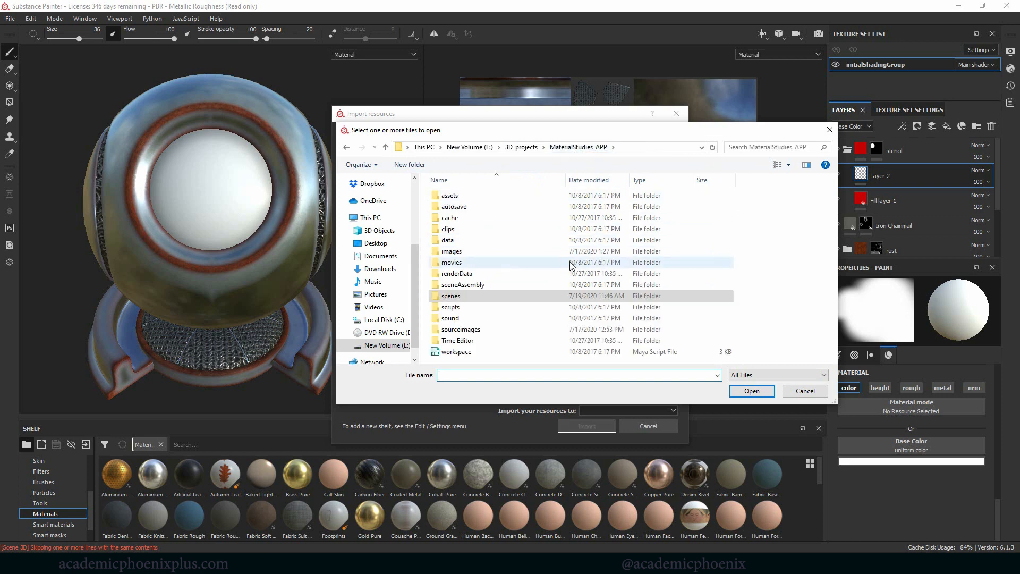
pyautogui.click(472, 331)
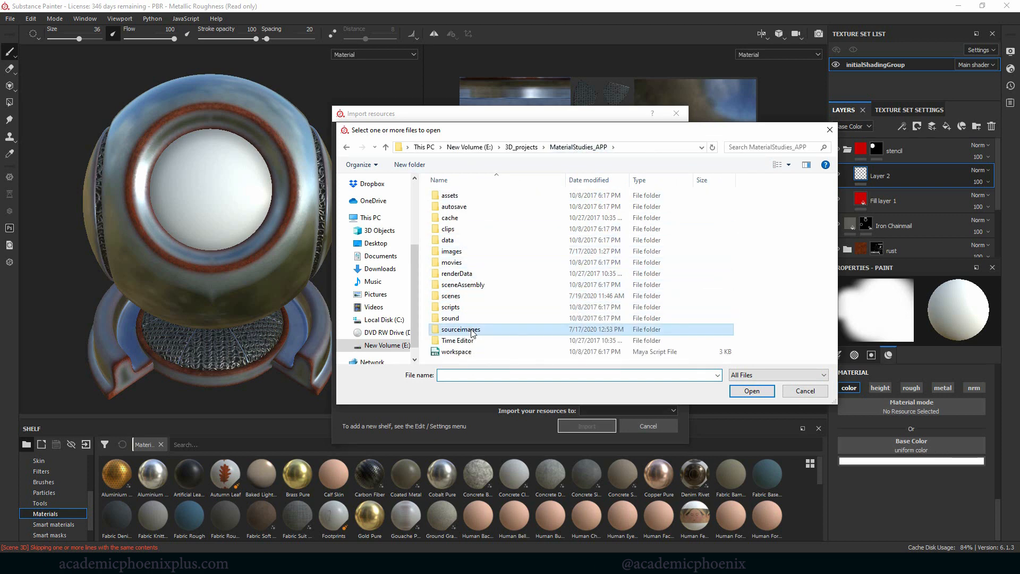
pyautogui.doubleClick(472, 330)
pyautogui.click(498, 253)
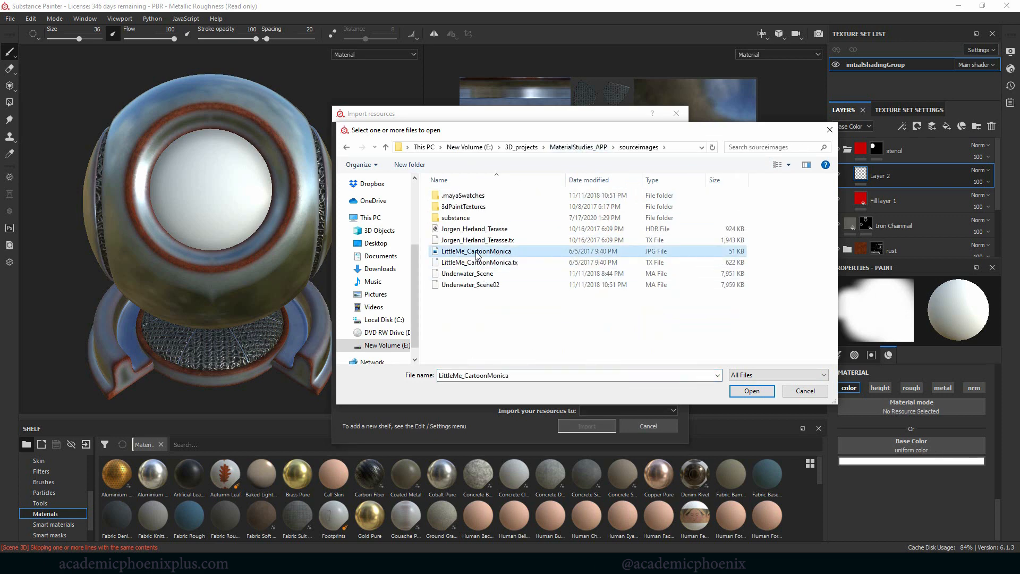
pyautogui.doubleClick(485, 253)
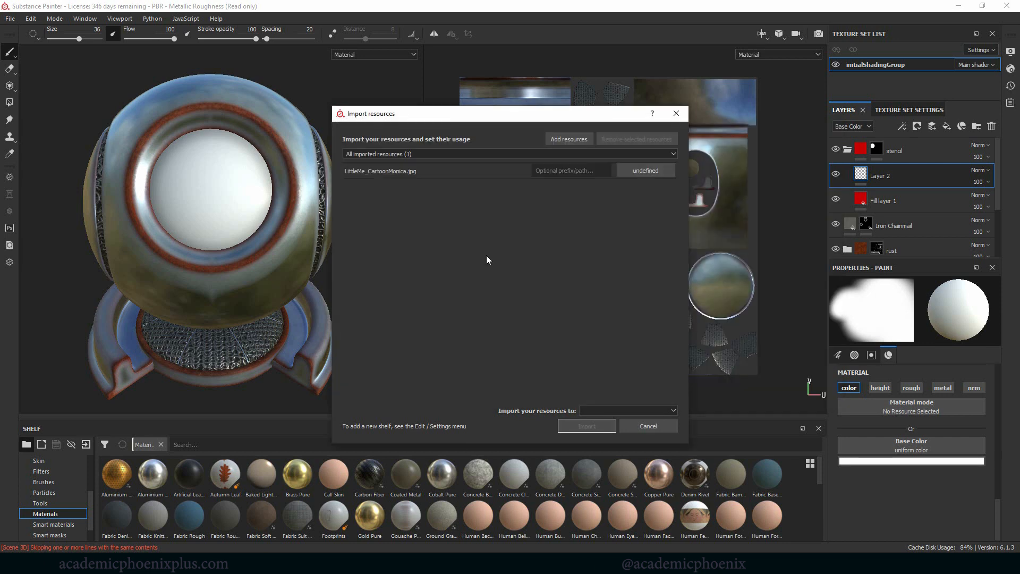
# Step: Import the cartoon image as a texture into the project 'PBR - Metallic Roughness'
pyautogui.click(644, 164)
pyautogui.click(647, 171)
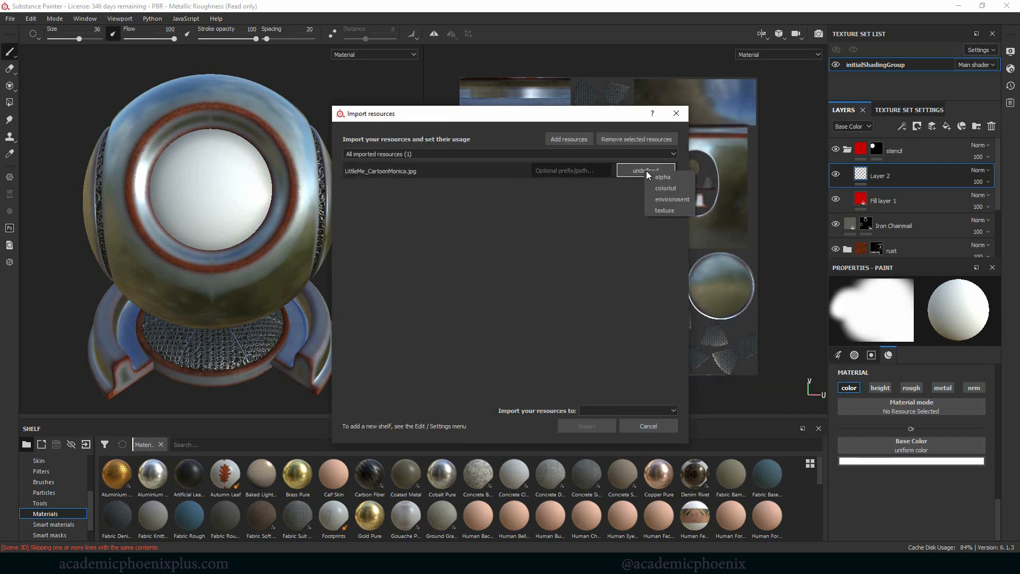
pyautogui.click(668, 211)
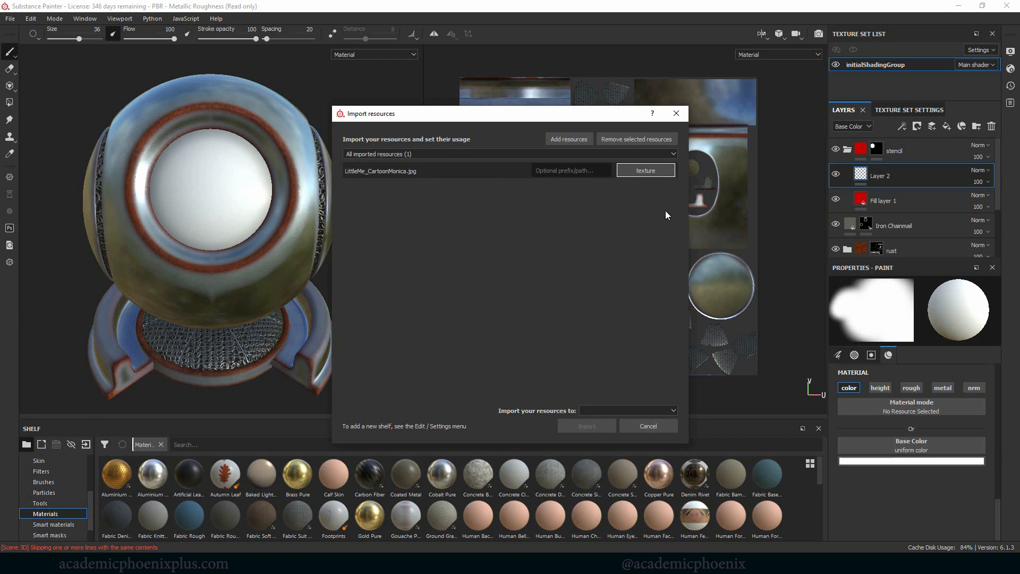
pyautogui.click(644, 171)
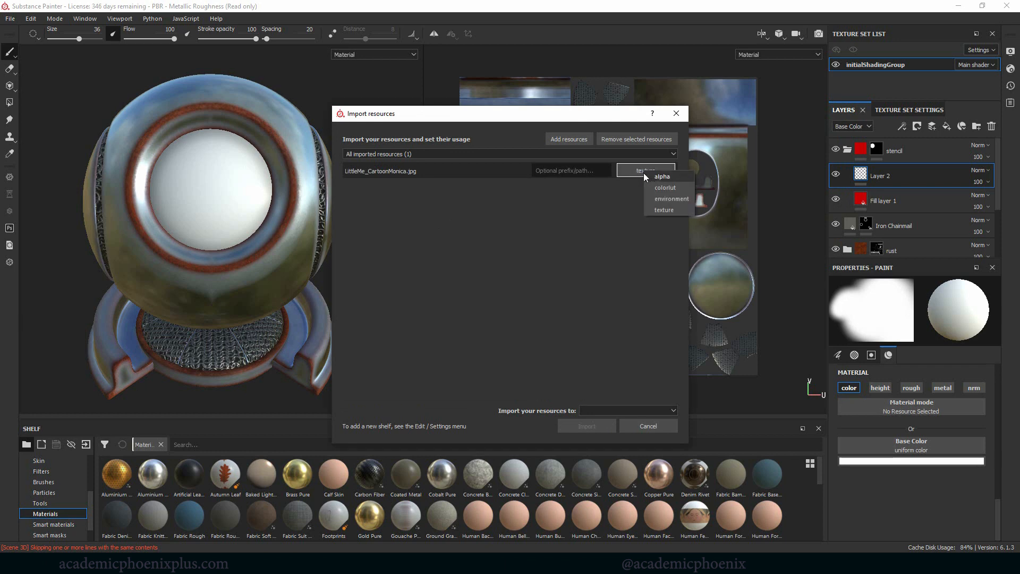
pyautogui.click(661, 212)
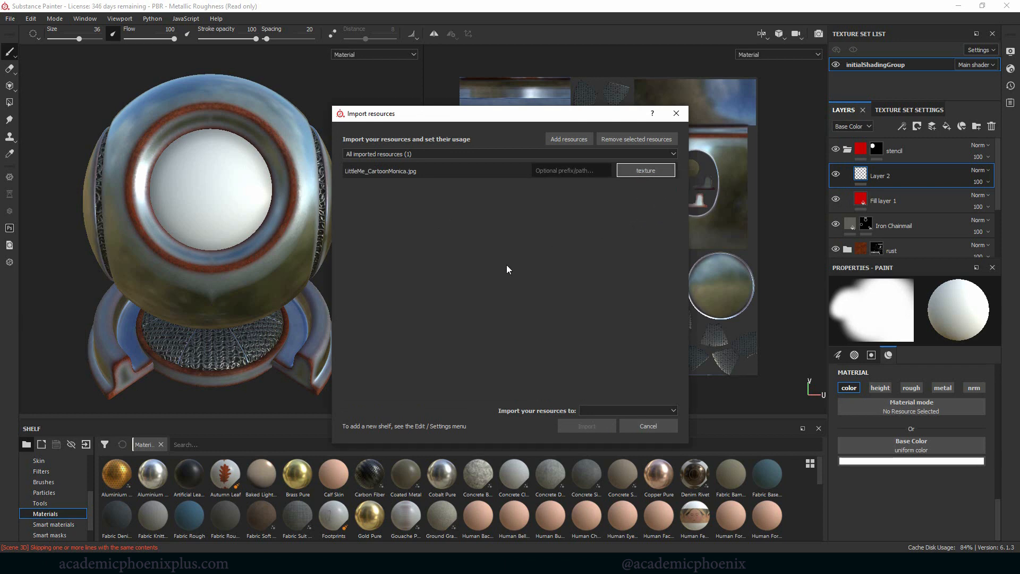
pyautogui.click(613, 414)
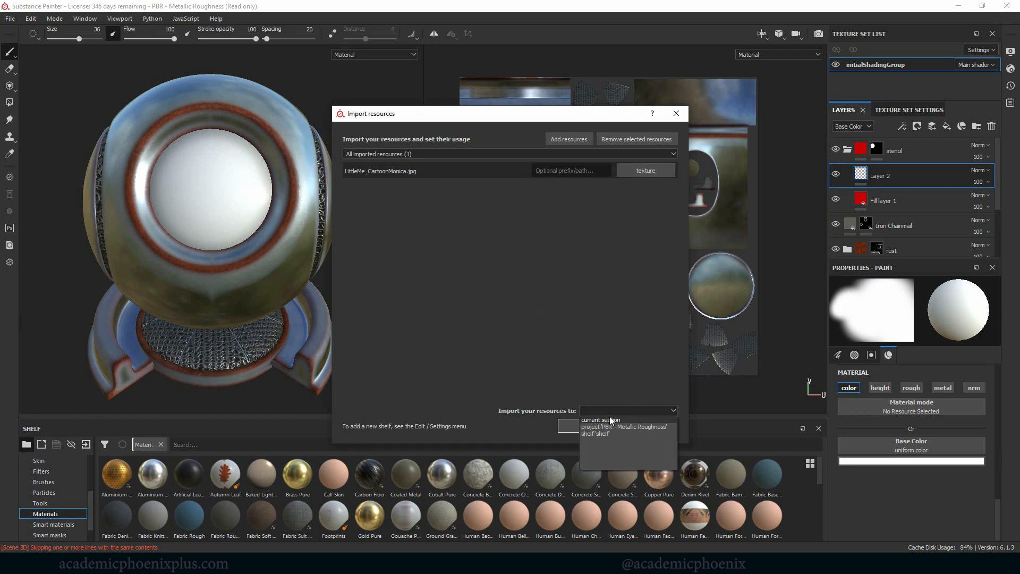
pyautogui.click(638, 428)
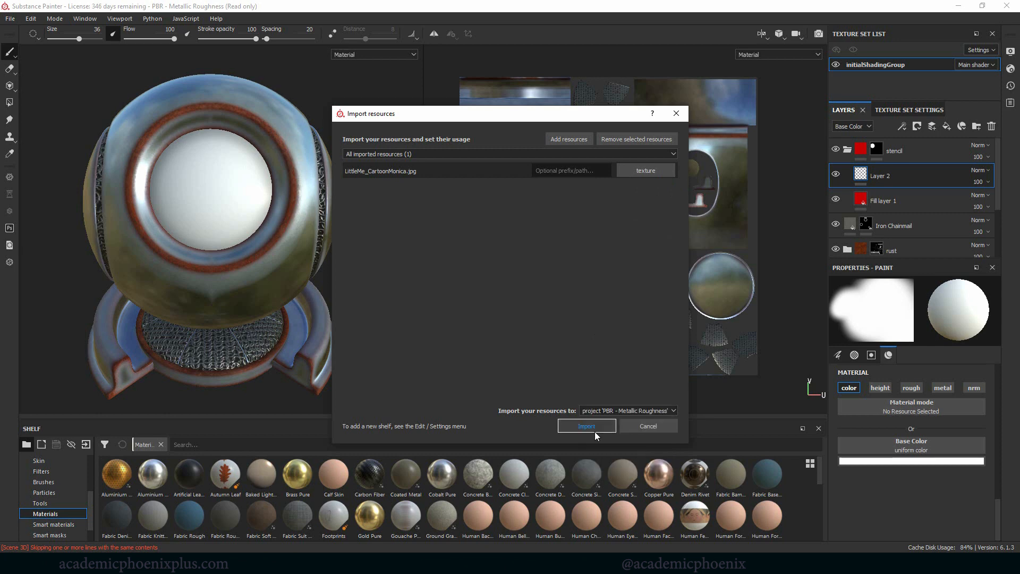
pyautogui.click(595, 431)
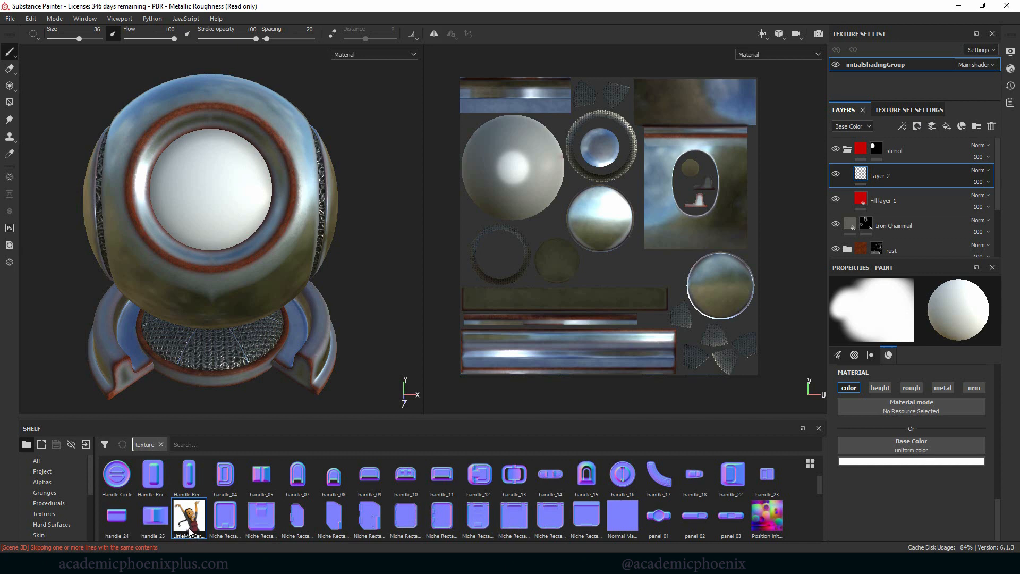
# Step: Try painting the front lens with the cartoon image as the brush's base color, and undo the stroke and clear the image
pyautogui.moveTo(194, 535)
pyautogui.mouseDown()
pyautogui.moveTo(803, 473)
pyautogui.moveTo(925, 451)
pyautogui.mouseUp()
pyautogui.moveTo(234, 136)
pyautogui.mouseDown()
pyautogui.moveTo(175, 223)
pyautogui.moveTo(233, 202)
pyautogui.moveTo(162, 188)
pyautogui.mouseUp()
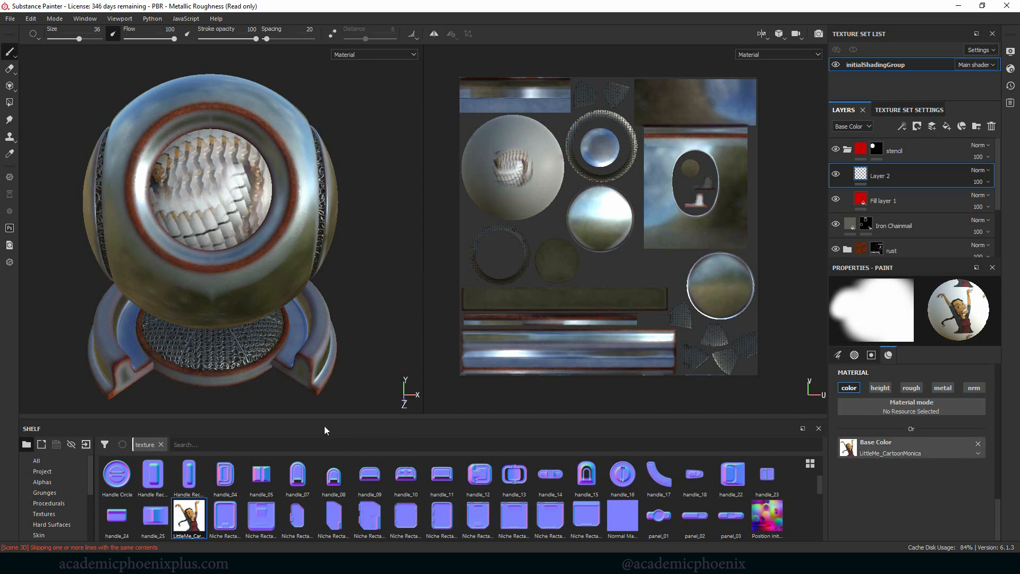
pyautogui.hotkey('ctrl', 'z')
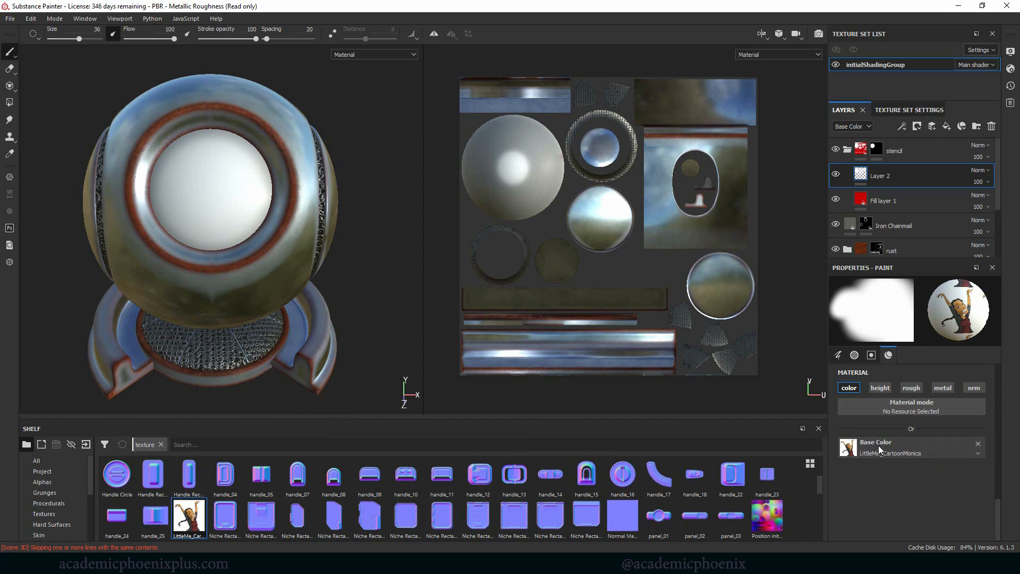
pyautogui.click(979, 445)
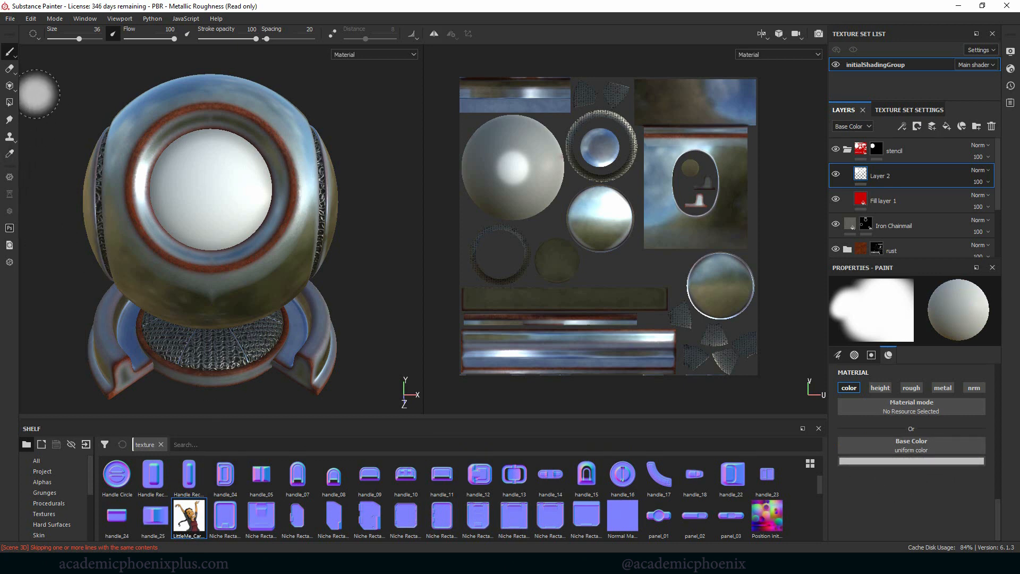
# Step: Switch to the Projection tool, limit its material to the color channel and set LittleMe_CartoonMonica as the base color
pyautogui.click(9, 86)
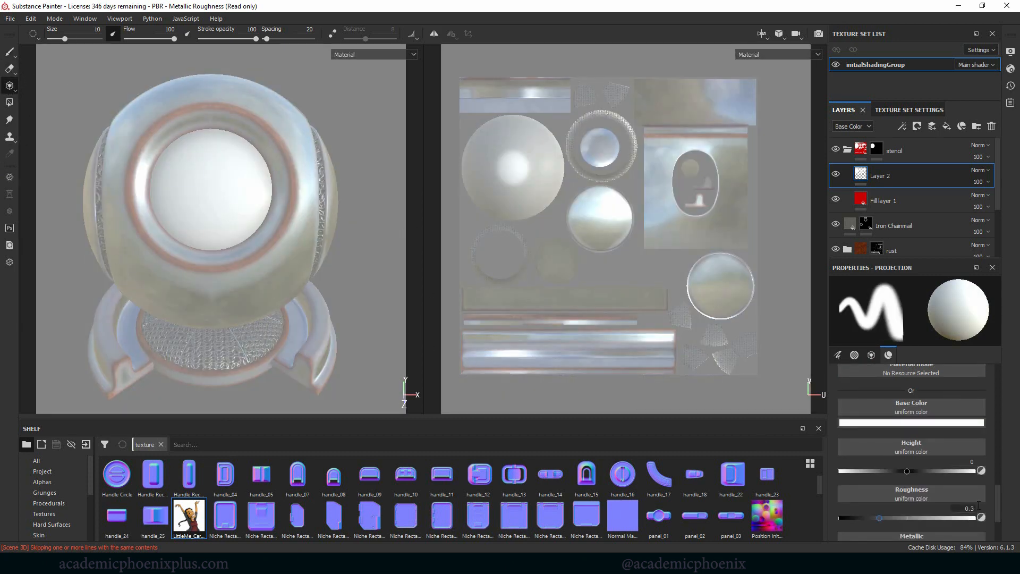
pyautogui.moveTo(999, 494); pyautogui.dragTo(993, 482)
pyautogui.click(881, 381)
pyautogui.click(912, 381)
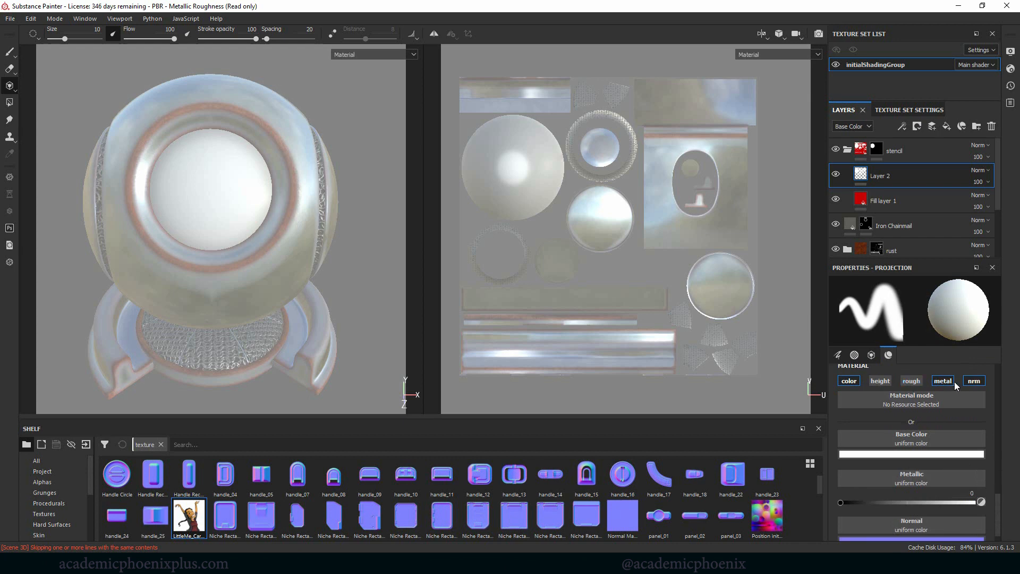
pyautogui.click(967, 382)
pyautogui.click(947, 387)
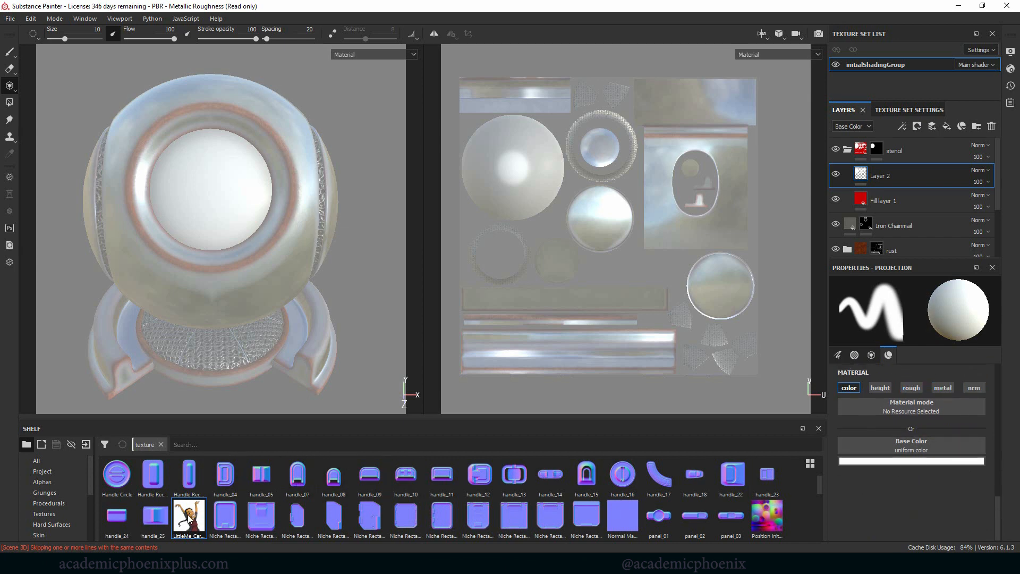
pyautogui.moveTo(190, 519); pyautogui.dragTo(921, 451)
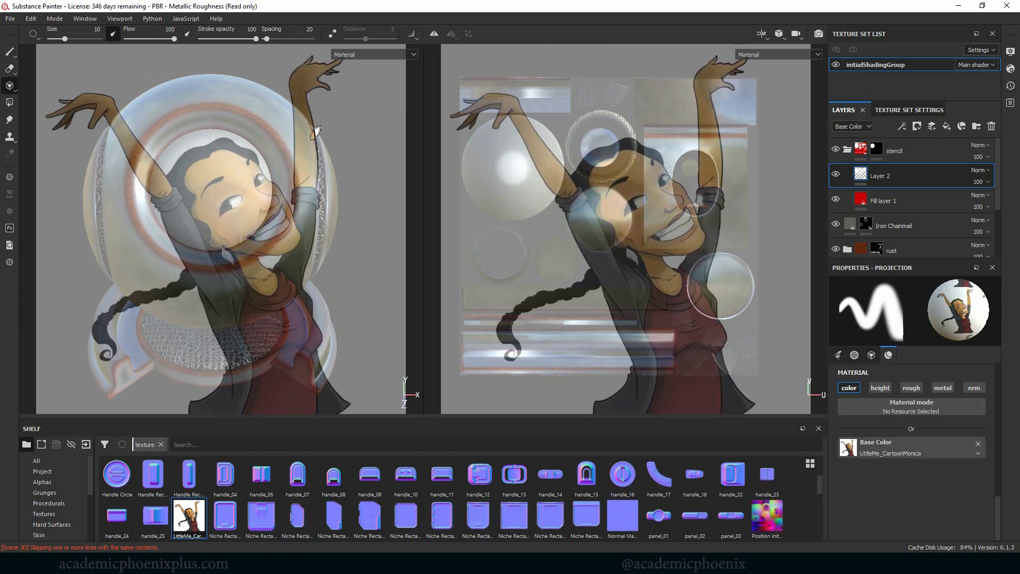
# Step: Orbit and zoom the shader ball so the front lens sits behind the cartoon stencil in the 3D view
pyautogui.keyDown('alt'); pyautogui.moveTo(378, 214); pyautogui.dragTo(399, 273, button='right'); pyautogui.keyUp('alt')
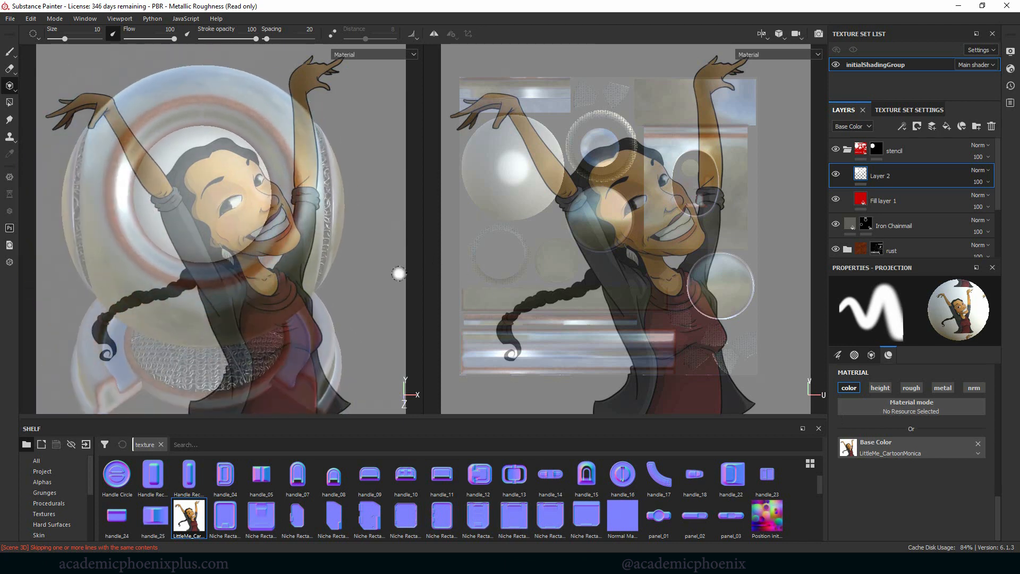
pyautogui.moveTo(326, 268)
pyautogui.keyDown('alt'); pyautogui.mouseDown(button='middle')
pyautogui.moveTo(344, 282)
pyautogui.moveTo(330, 283)
pyautogui.mouseUp(button='middle'); pyautogui.keyUp('alt')
pyautogui.keyDown('alt'); pyautogui.moveTo(383, 282); pyautogui.dragTo(392, 298, button='right'); pyautogui.keyUp('alt')
pyautogui.keyDown('alt'); pyautogui.moveTo(346, 296); pyautogui.dragTo(376, 291, button='middle'); pyautogui.keyUp('alt')
pyautogui.keyDown('alt'); pyautogui.moveTo(372, 290); pyautogui.dragTo(333, 276, button='right'); pyautogui.keyUp('alt')
pyautogui.keyDown('alt'); pyautogui.moveTo(333, 276); pyautogui.dragTo(339, 292, button='middle'); pyautogui.keyUp('alt')
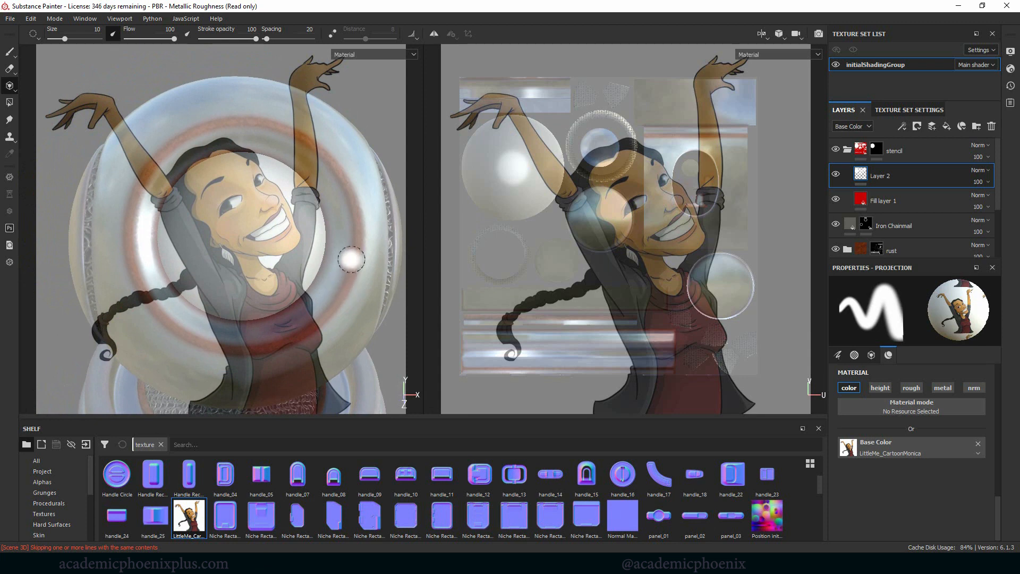
pyautogui.keyDown('alt'); pyautogui.moveTo(402, 233); pyautogui.dragTo(404, 254, button='right'); pyautogui.keyUp('alt')
pyautogui.moveTo(346, 255)
pyautogui.keyDown('alt'); pyautogui.mouseDown(button='middle')
pyautogui.moveTo(332, 256)
pyautogui.moveTo(342, 255)
pyautogui.mouseUp(button='middle'); pyautogui.keyUp('alt')
pyautogui.keyDown('alt'); pyautogui.moveTo(342, 255); pyautogui.dragTo(333, 258, button='right'); pyautogui.keyUp('alt')
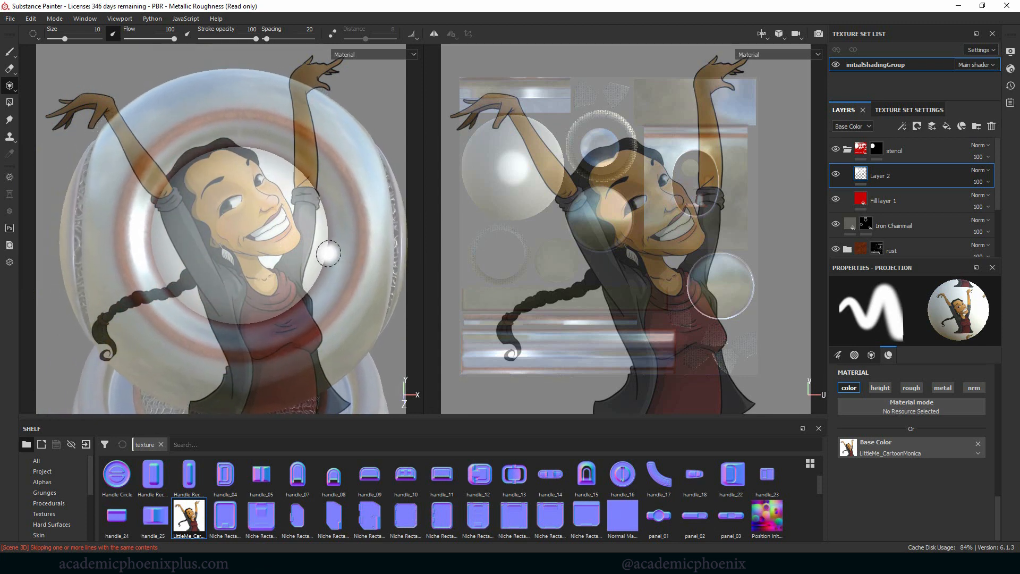
# Step: Move and scale down the cartoon stencil so it is about as large as the white front lens
pyautogui.press('s')
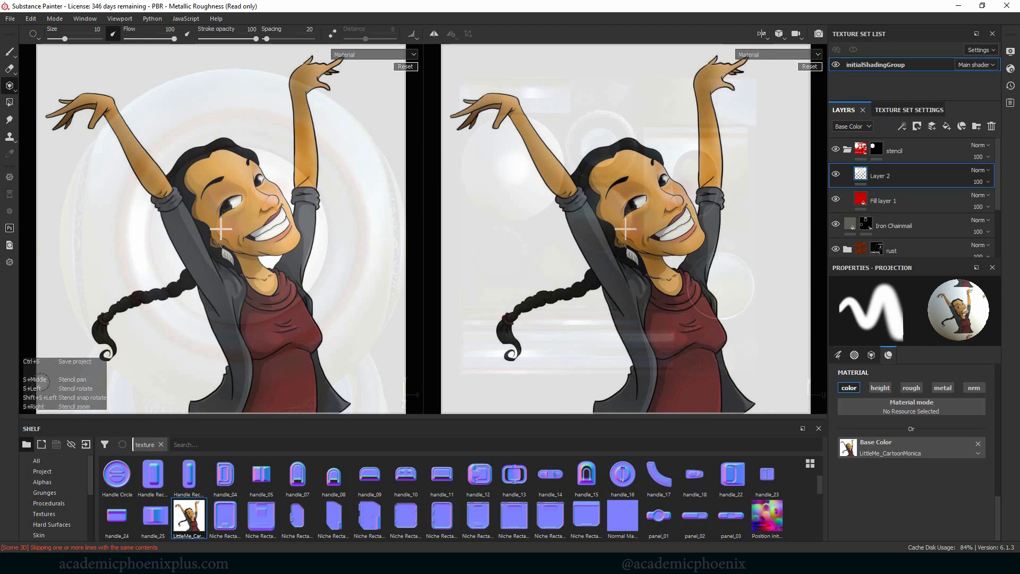
pyautogui.moveTo(270, 301)
pyautogui.mouseDown(button='middle')
pyautogui.moveTo(343, 285)
pyautogui.moveTo(282, 297)
pyautogui.mouseUp(button='middle')
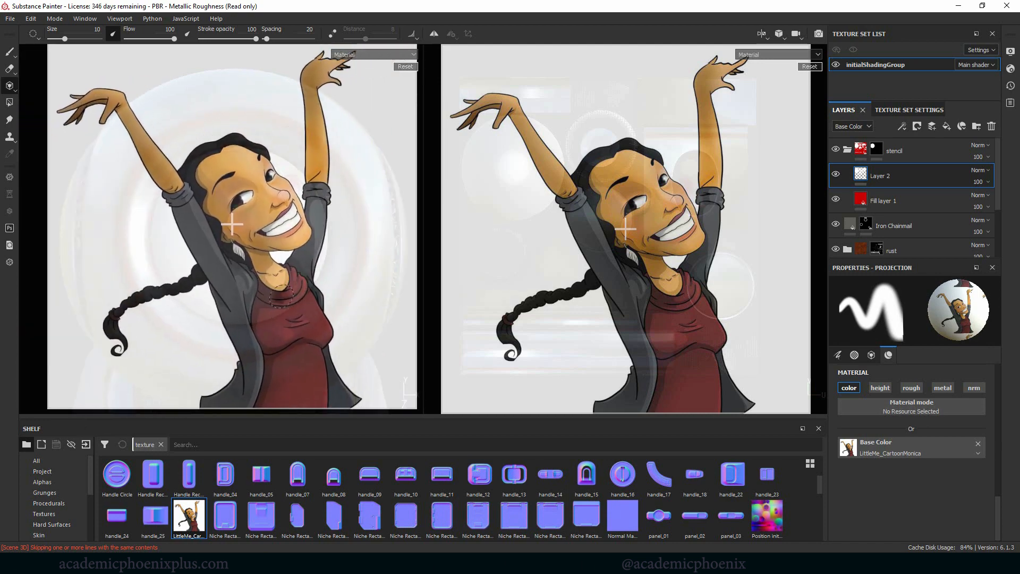
pyautogui.press('s')
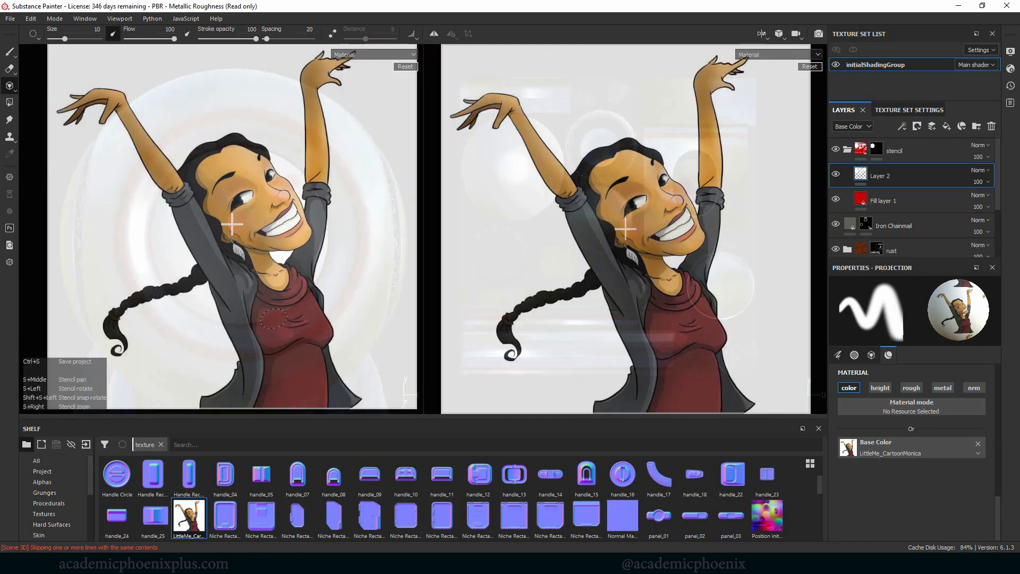
pyautogui.moveTo(274, 318); pyautogui.dragTo(334, 327)
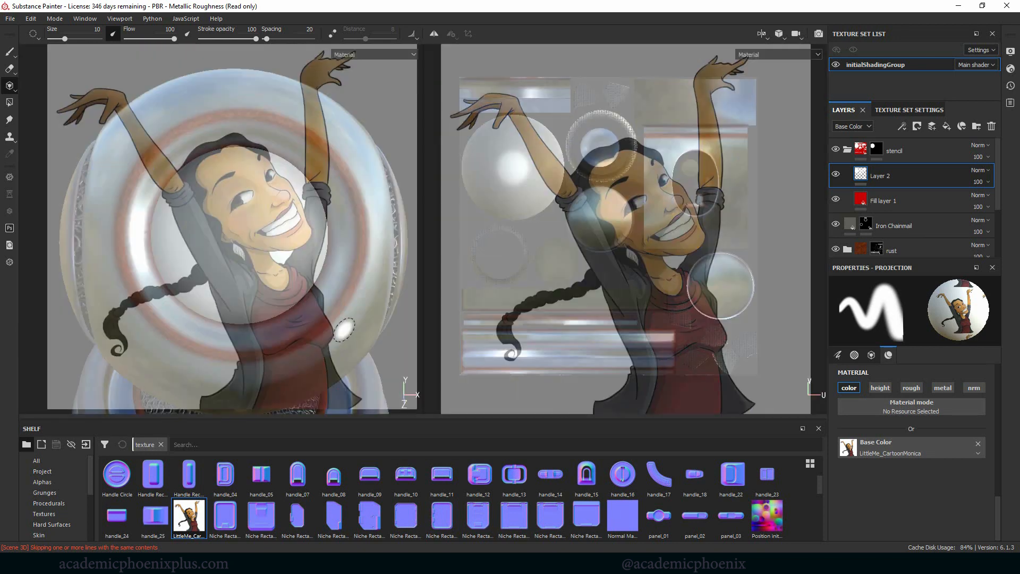
pyautogui.press('s')
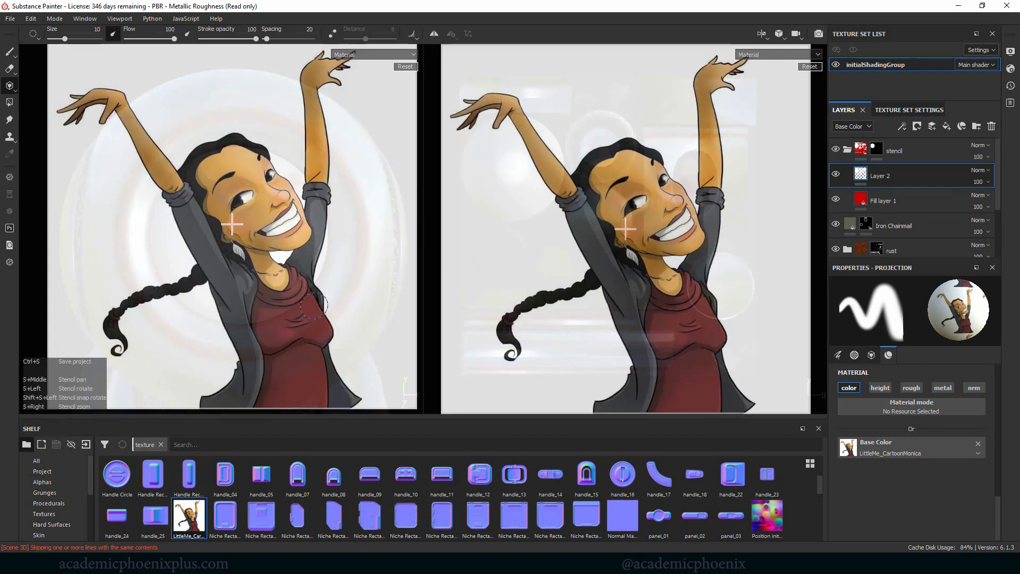
pyautogui.press('alt')
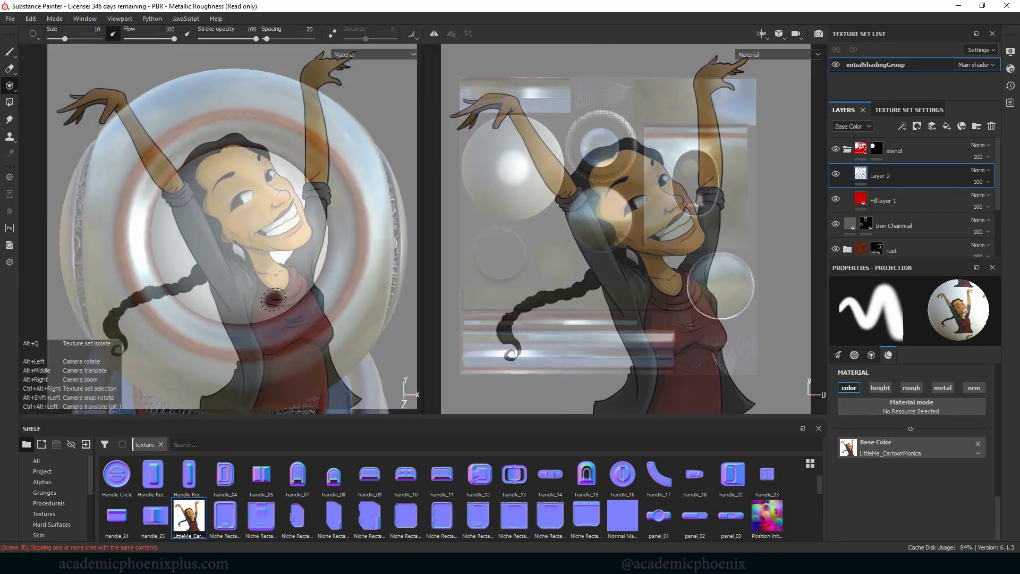
pyautogui.press('s')
pyautogui.moveTo(287, 288); pyautogui.dragTo(269, 271, button='right')
pyautogui.moveTo(269, 271); pyautogui.dragTo(280, 311, button='middle')
pyautogui.moveTo(327, 312); pyautogui.dragTo(333, 315, button='right')
pyautogui.moveTo(296, 306); pyautogui.dragTo(290, 298, button='middle')
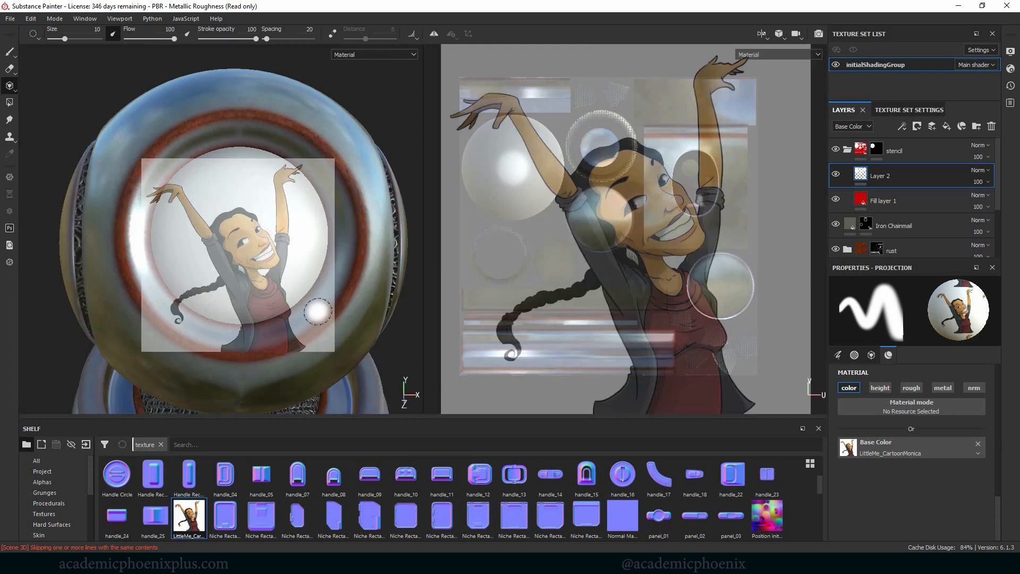
# Step: Align the front lens behind the stencil and paint the whole cartoon figure onto it with the size 10 projection brush
pyautogui.press('alt')
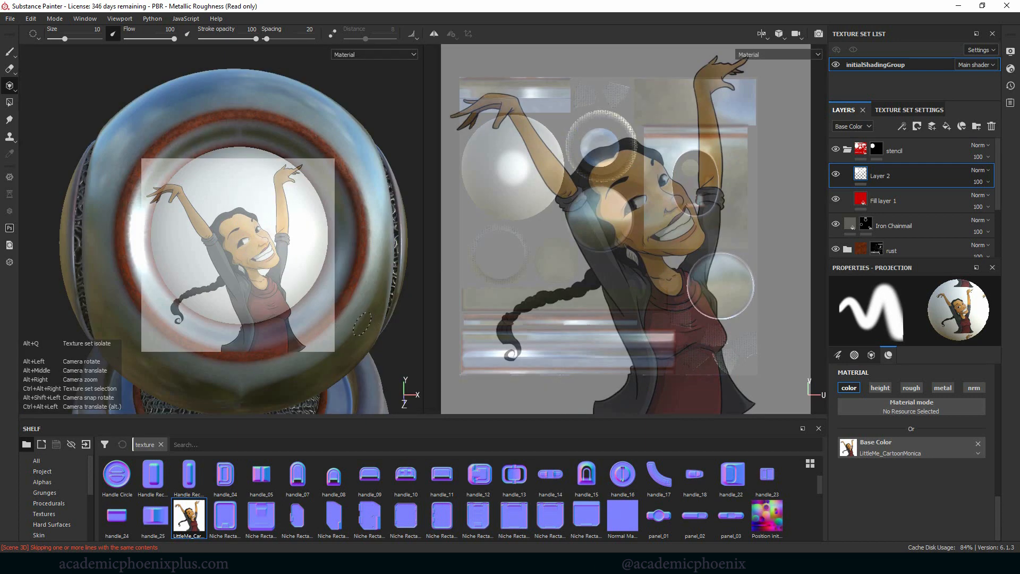
pyautogui.keyDown('alt'); pyautogui.moveTo(366, 324); pyautogui.dragTo(341, 312, button='middle'); pyautogui.keyUp('alt')
pyautogui.keyDown('alt'); pyautogui.moveTo(341, 312); pyautogui.dragTo(367, 314, button='right'); pyautogui.keyUp('alt')
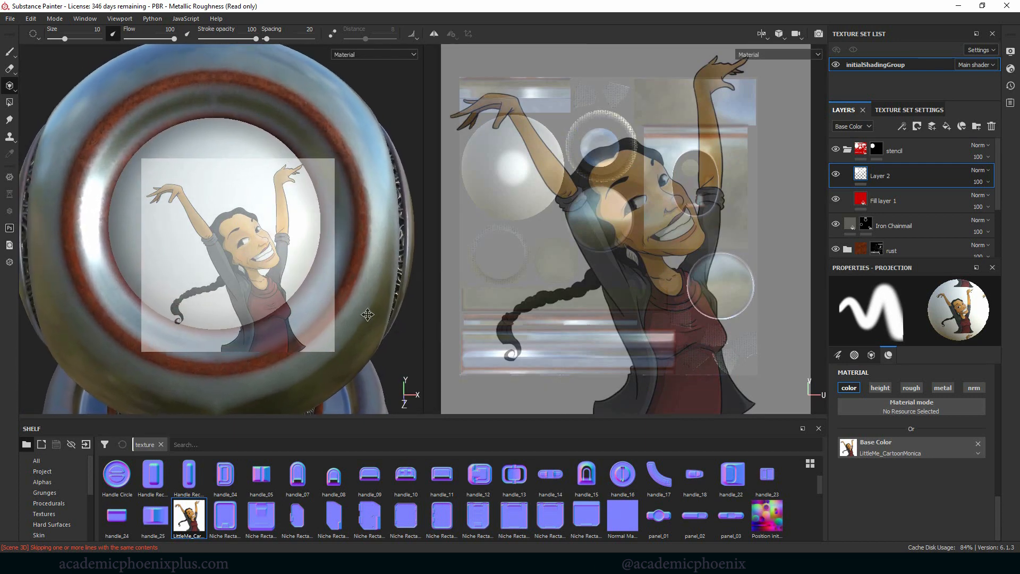
pyautogui.keyDown('alt'); pyautogui.moveTo(367, 315); pyautogui.dragTo(387, 338, button='middle'); pyautogui.keyUp('alt')
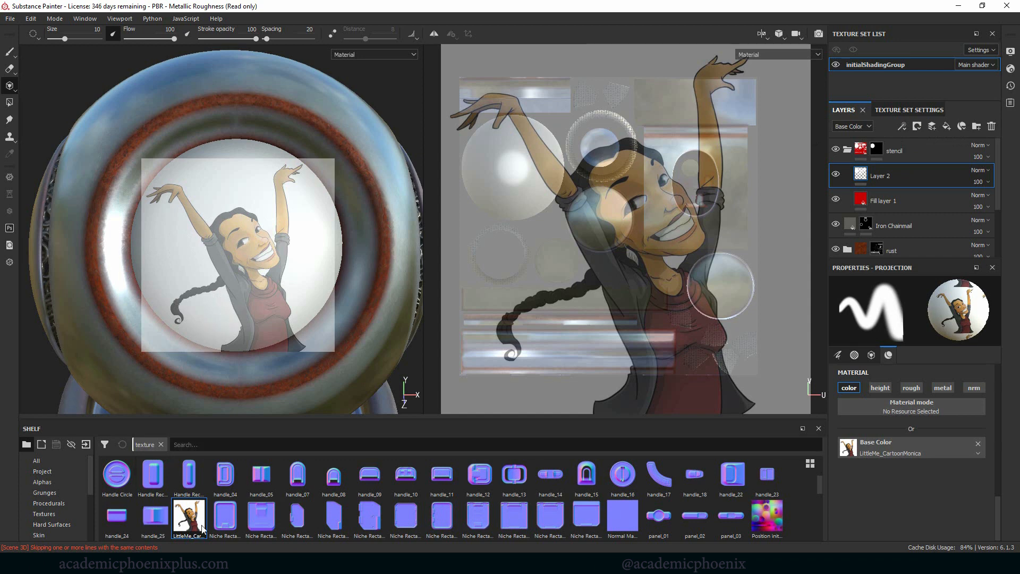
pyautogui.moveTo(239, 221)
pyautogui.mouseDown()
pyautogui.moveTo(175, 254)
pyautogui.moveTo(203, 196)
pyautogui.moveTo(148, 216)
pyautogui.mouseUp()
pyautogui.moveTo(216, 190)
pyautogui.mouseDown()
pyautogui.moveTo(249, 229)
pyautogui.moveTo(276, 170)
pyautogui.moveTo(311, 207)
pyautogui.moveTo(272, 242)
pyautogui.moveTo(255, 319)
pyautogui.moveTo(295, 313)
pyautogui.moveTo(298, 325)
pyautogui.moveTo(190, 359)
pyautogui.moveTo(215, 269)
pyautogui.moveTo(171, 336)
pyautogui.mouseUp()
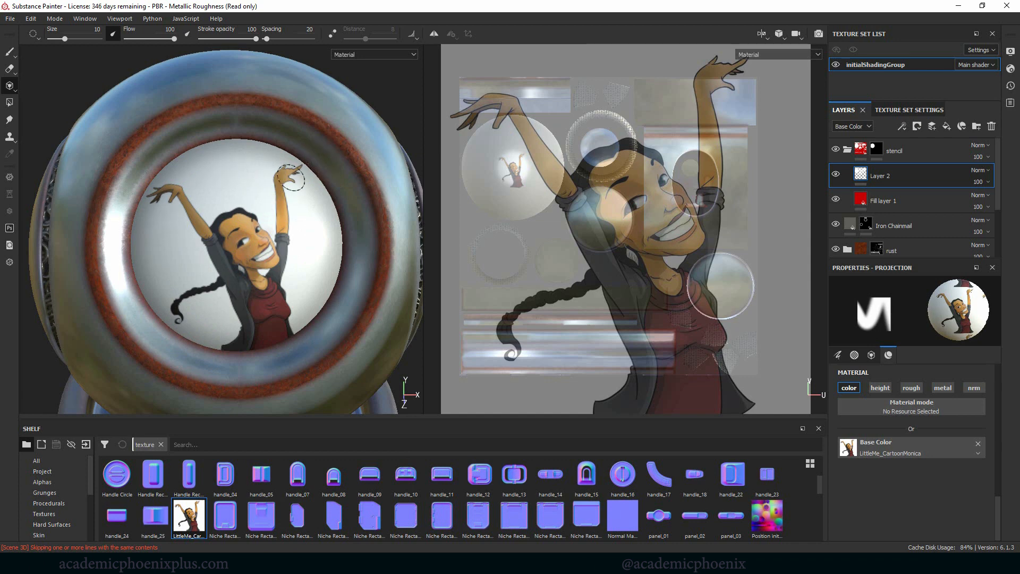
pyautogui.moveTo(250, 320); pyautogui.dragTo(250, 337)
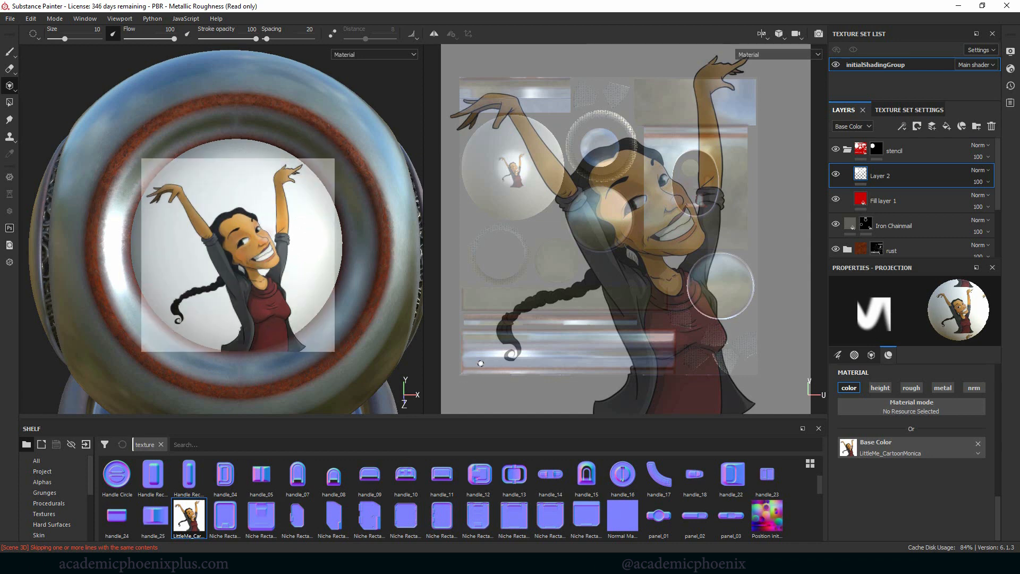
# Step: Switch back to the Paint tool and inspect the cartoon on the lens from an angled view of the whole shader ball
pyautogui.click(9, 51)
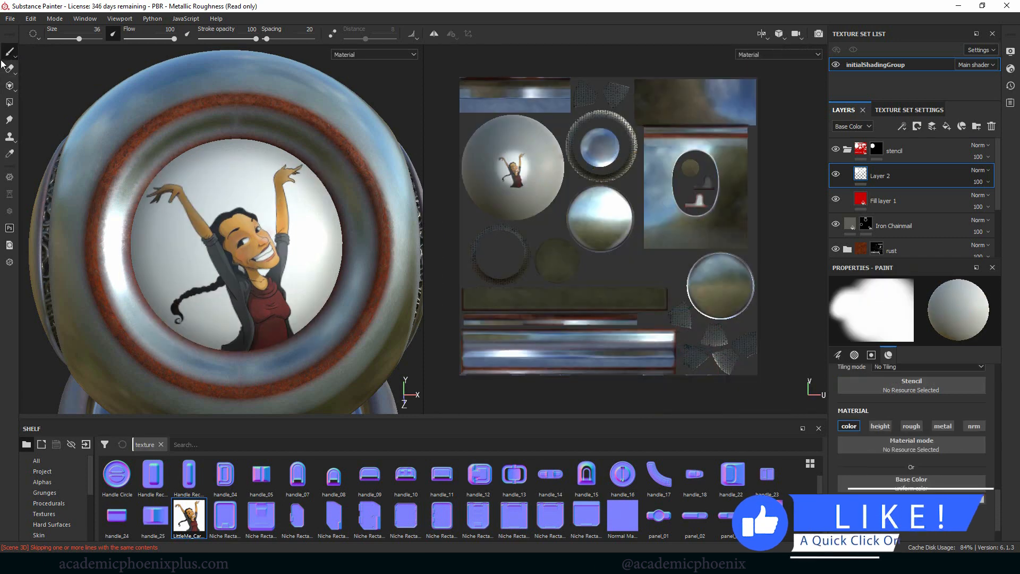
pyautogui.keyDown('alt'); pyautogui.moveTo(312, 294); pyautogui.dragTo(37, 196, button='right'); pyautogui.keyUp('alt')
pyautogui.keyDown('alt'); pyautogui.moveTo(304, 144); pyautogui.dragTo(364, 119); pyautogui.keyUp('alt')
pyautogui.keyDown('alt'); pyautogui.moveTo(264, 176); pyautogui.dragTo(213, 55, button='middle'); pyautogui.keyUp('alt')
pyautogui.keyDown('alt'); pyautogui.moveTo(336, 130); pyautogui.dragTo(399, 186, button='right'); pyautogui.keyUp('alt')
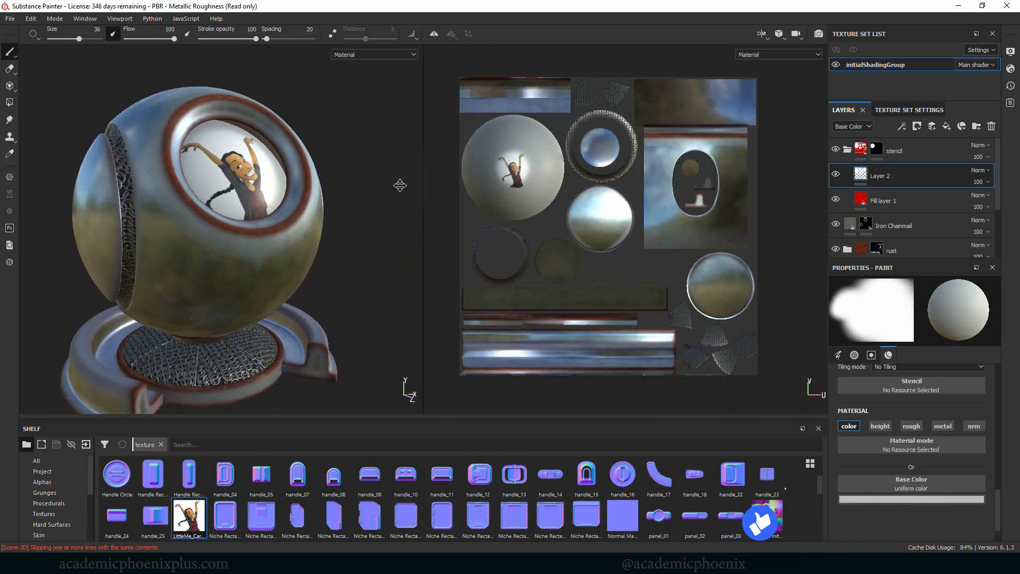
pyautogui.moveTo(393, 188)
pyautogui.keyDown('alt'); pyautogui.mouseDown()
pyautogui.moveTo(356, 196)
pyautogui.moveTo(388, 211)
pyautogui.mouseUp(); pyautogui.keyUp('alt')
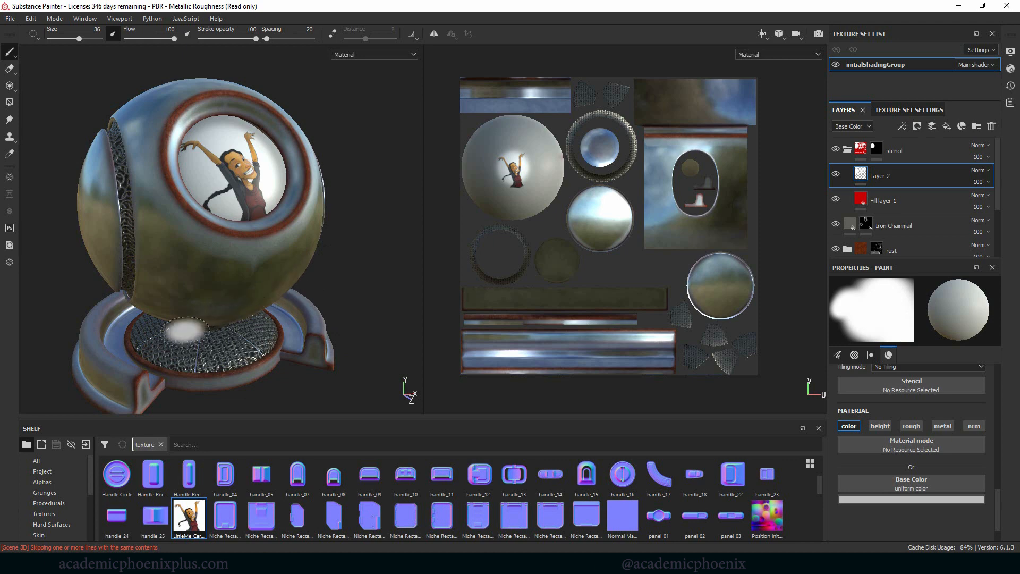
# Step: Search the shelf for "rubb" and add the Rubber Tire material between the stencil folder and the Iron Chainmail layer
pyautogui.click(37, 460)
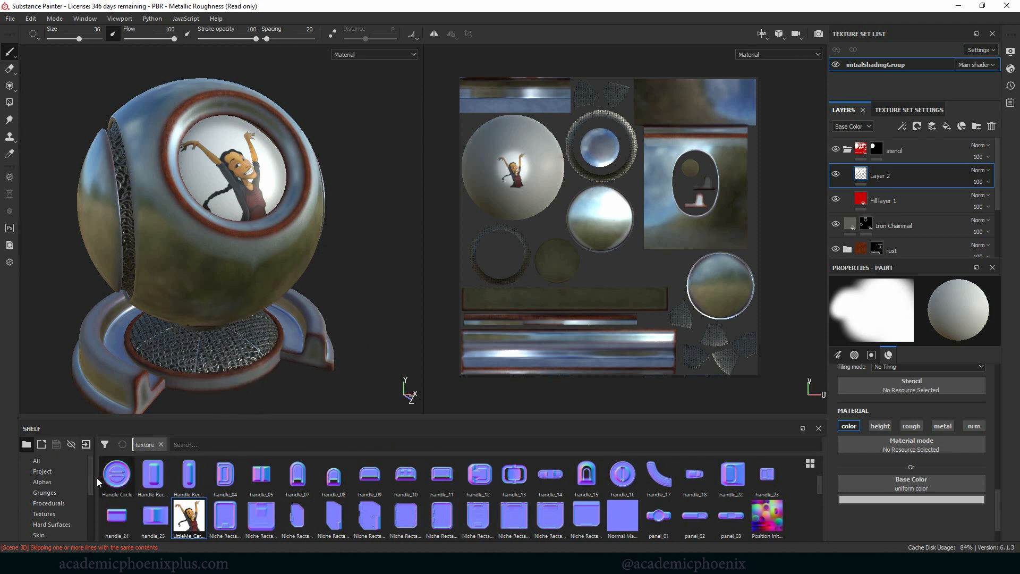
pyautogui.click(191, 445)
pyautogui.write('rubb')
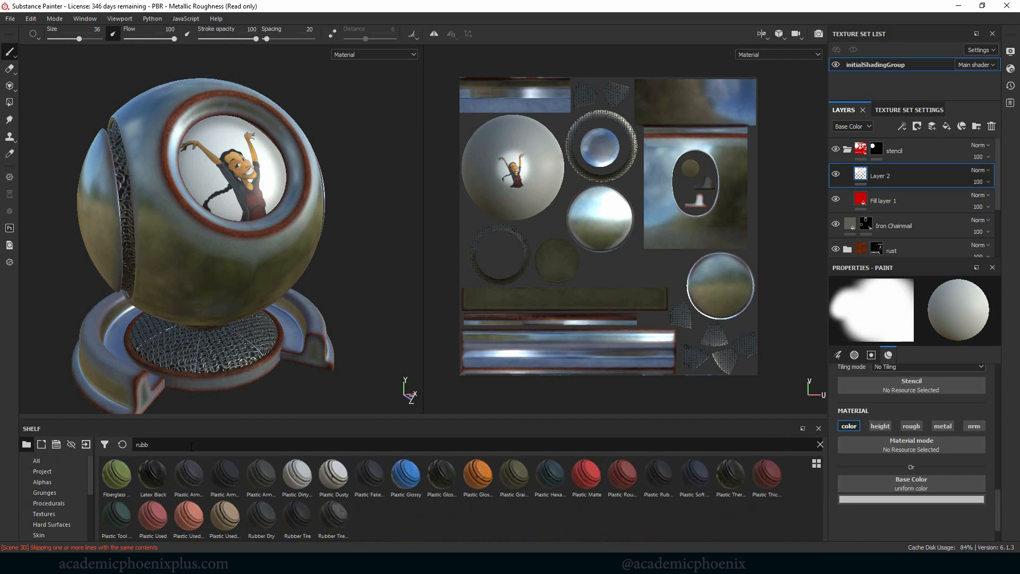
pyautogui.click(847, 150)
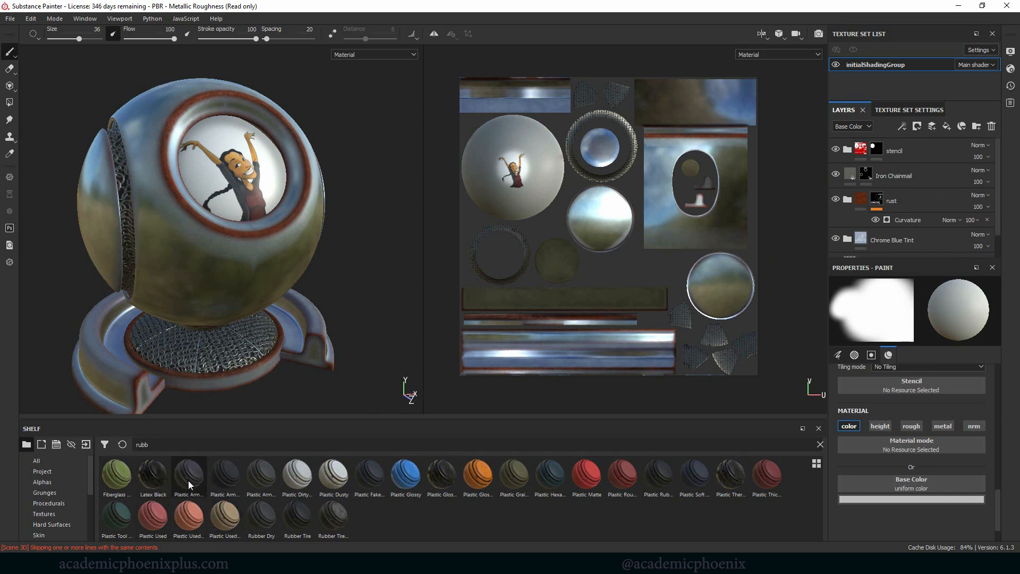
pyautogui.moveTo(295, 516); pyautogui.dragTo(904, 162)
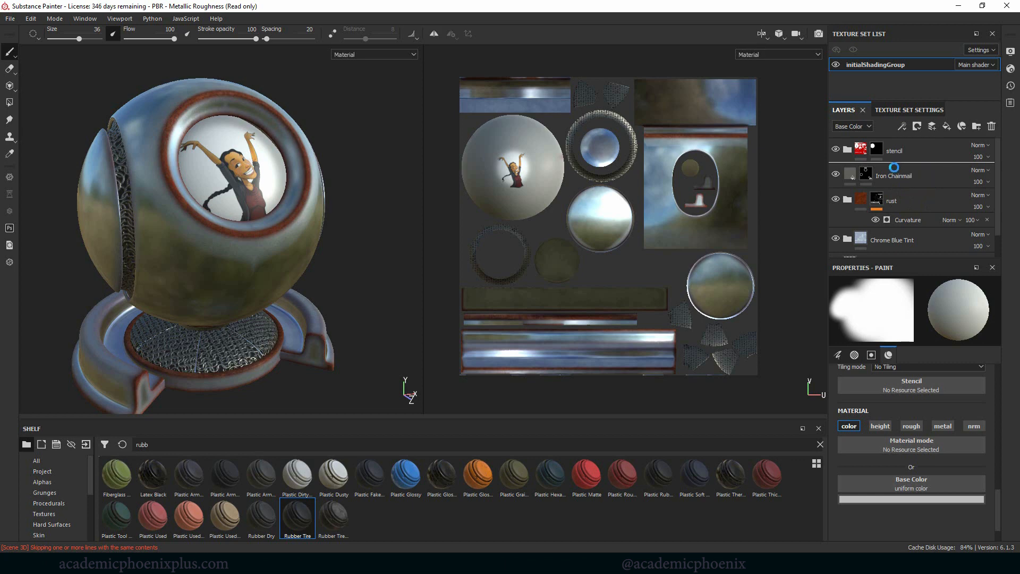
# Step: Remove the iron chainmail from the model and give the Rubber Tire folder a black mask
pyautogui.click(949, 210)
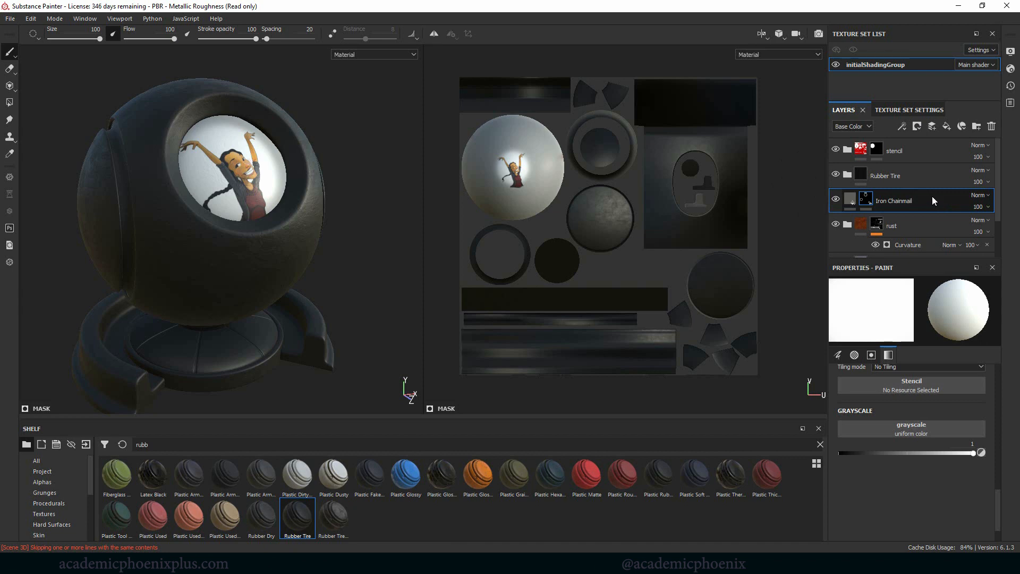
pyautogui.rightClick(932, 197)
pyautogui.click(927, 19)
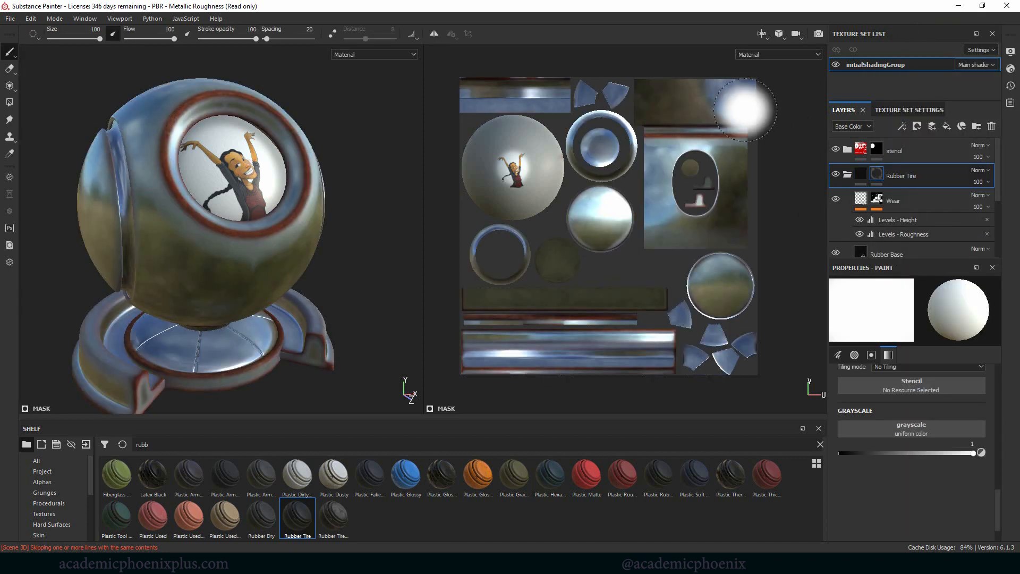
# Step: Reveal Rubber Tire on the base disc's rim and the side groove by polygon-filling their UV chunks in its mask
pyautogui.click(12, 105)
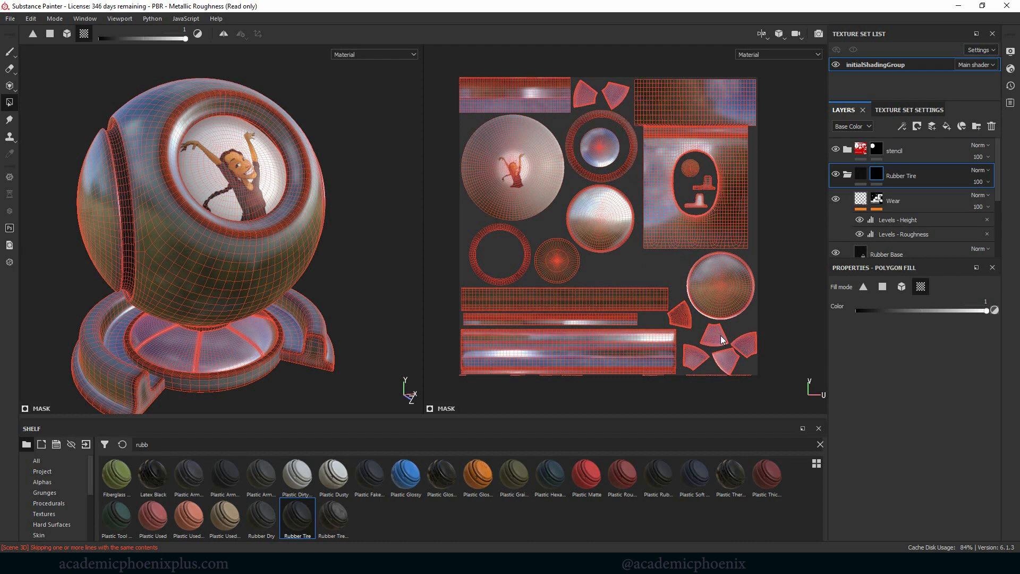
pyautogui.click(529, 323)
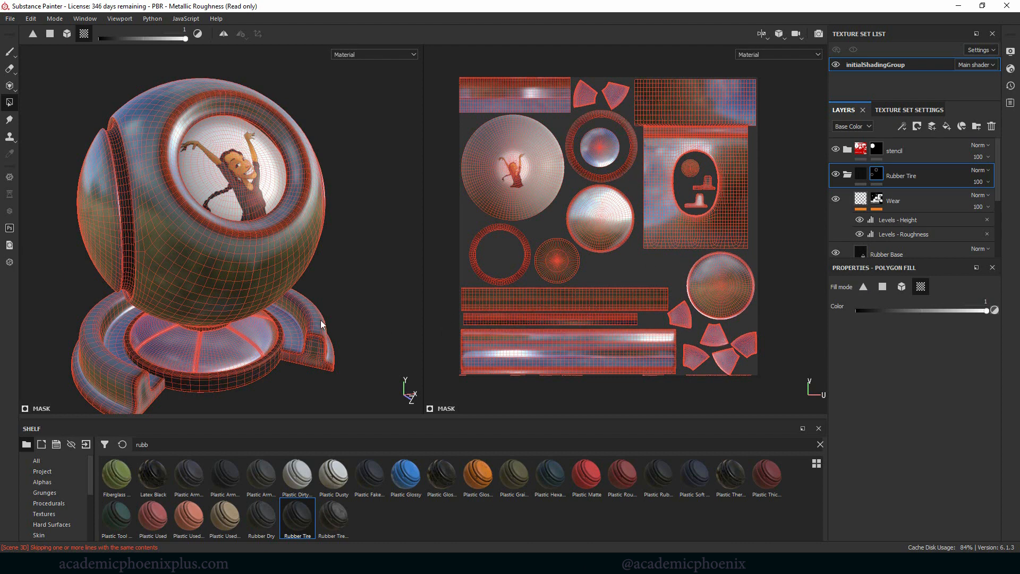
pyautogui.press('1')
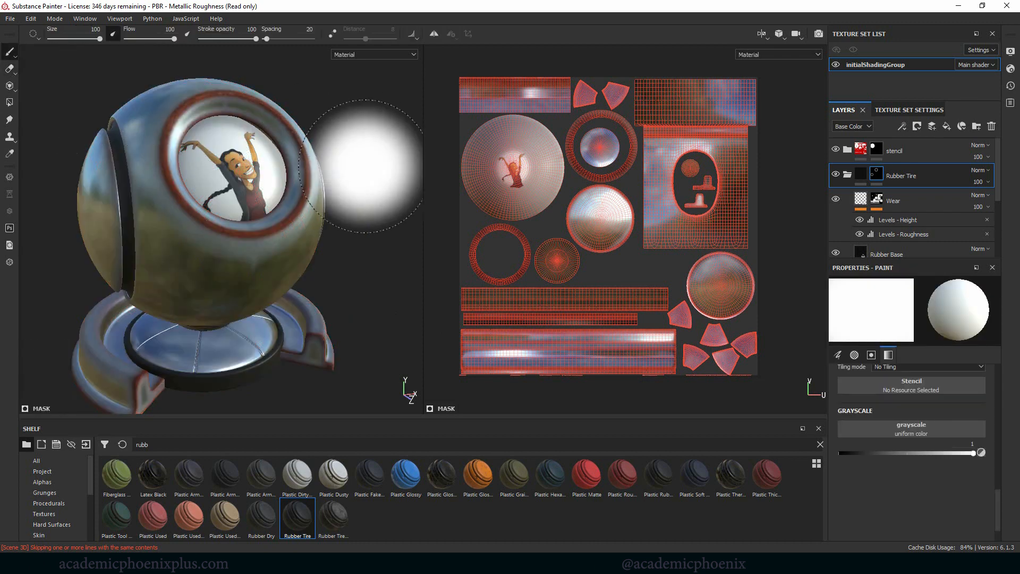
pyautogui.moveTo(378, 143)
pyautogui.keyDown('alt'); pyautogui.mouseDown()
pyautogui.moveTo(354, 159)
pyautogui.moveTo(347, 130)
pyautogui.mouseUp(); pyautogui.keyUp('alt')
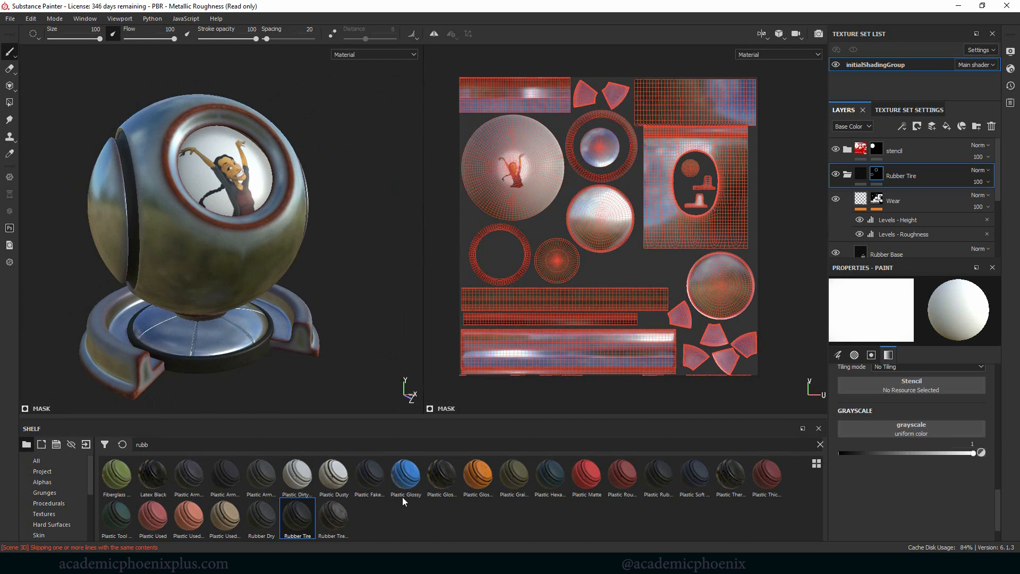
# Step: Add the Plastic Glossy smart material between the stencil and Rubber Tire folders and give it a black mask
pyautogui.moveTo(405, 483); pyautogui.dragTo(915, 162)
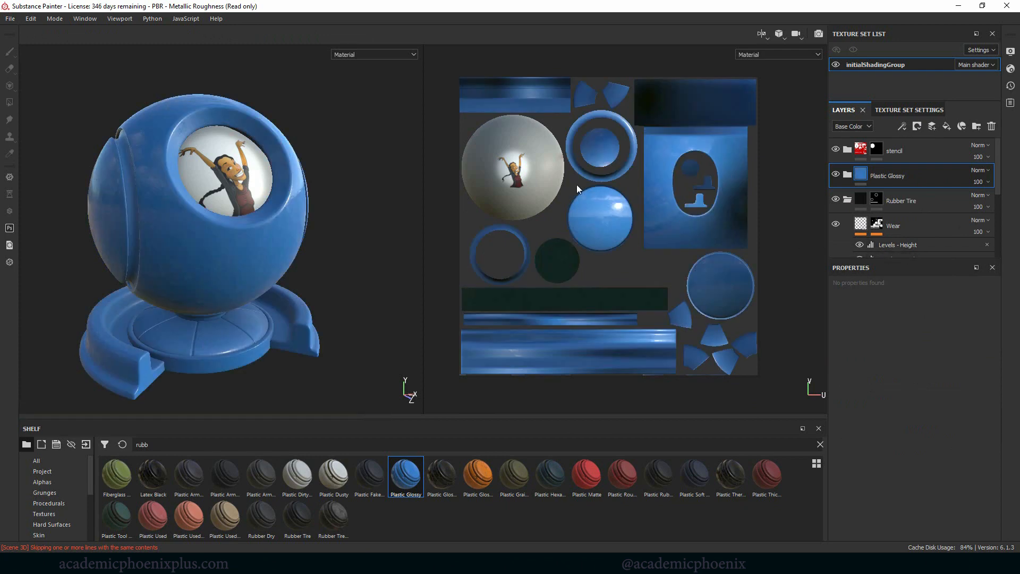
pyautogui.rightClick(869, 174)
pyautogui.click(920, 19)
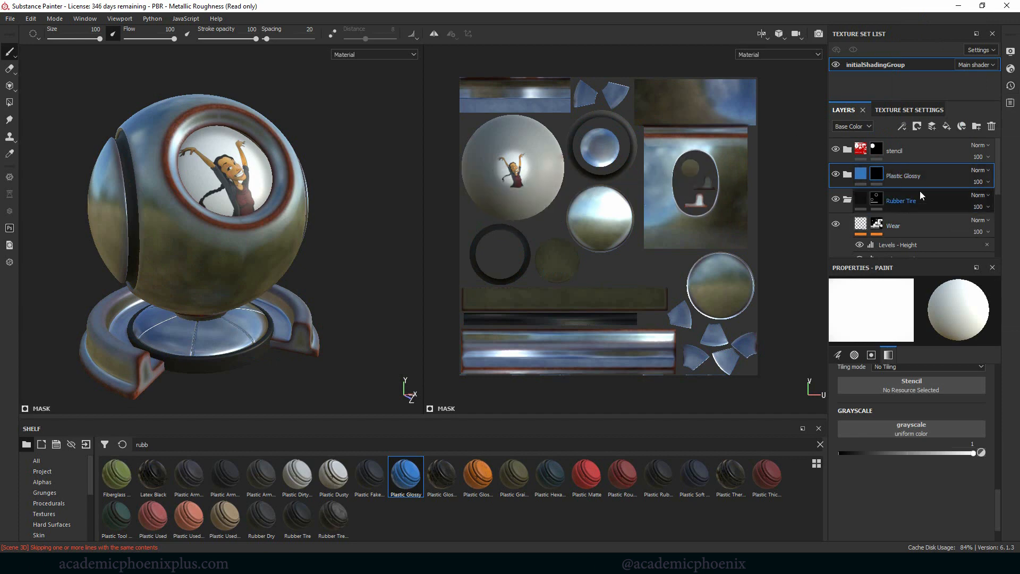
# Step: Reveal Plastic Glossy on the ball's side discs and the base disc's top by polygon-filling their UV chunks in its mask
pyautogui.click(9, 102)
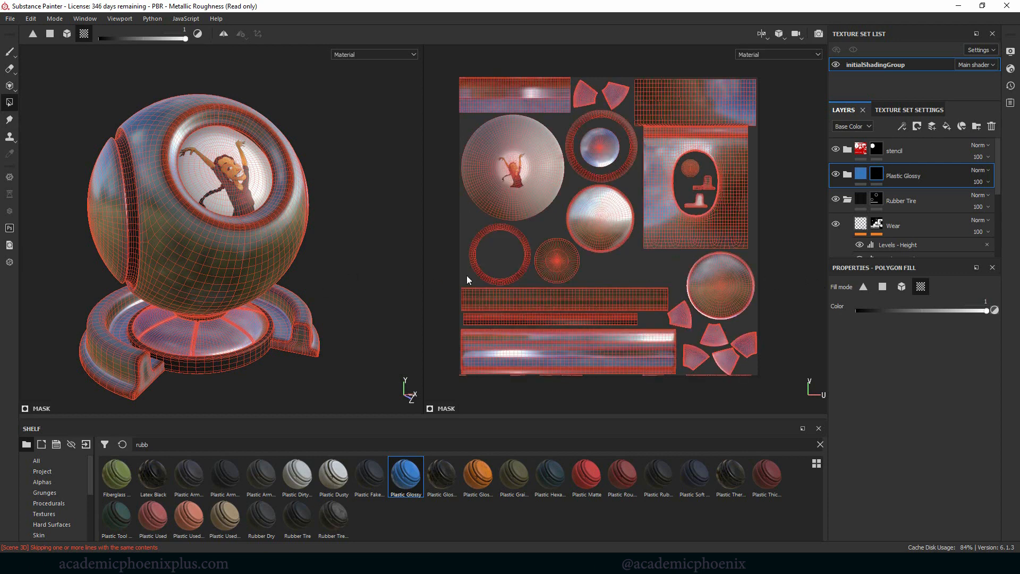
pyautogui.click(605, 224)
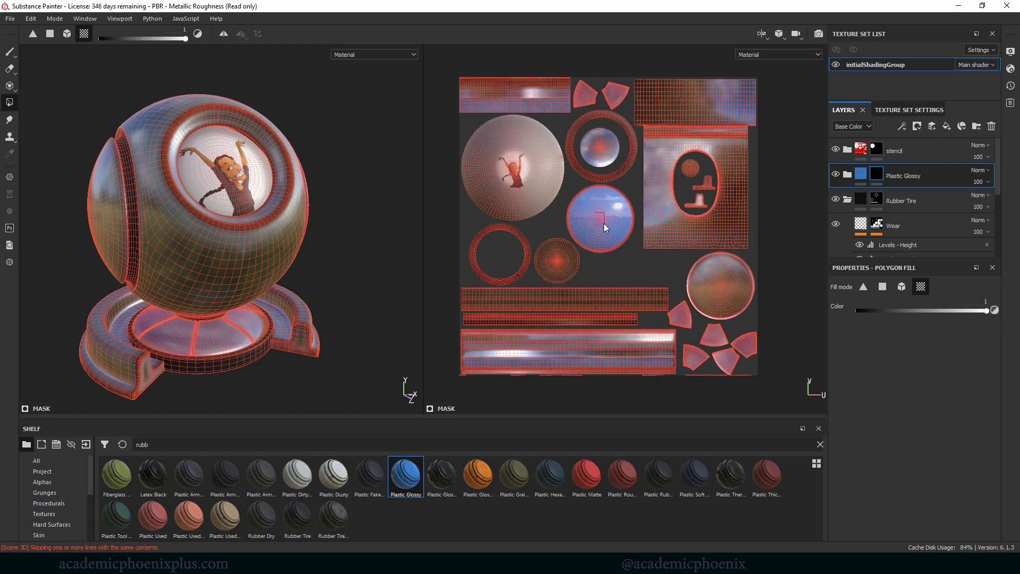
pyautogui.click(731, 291)
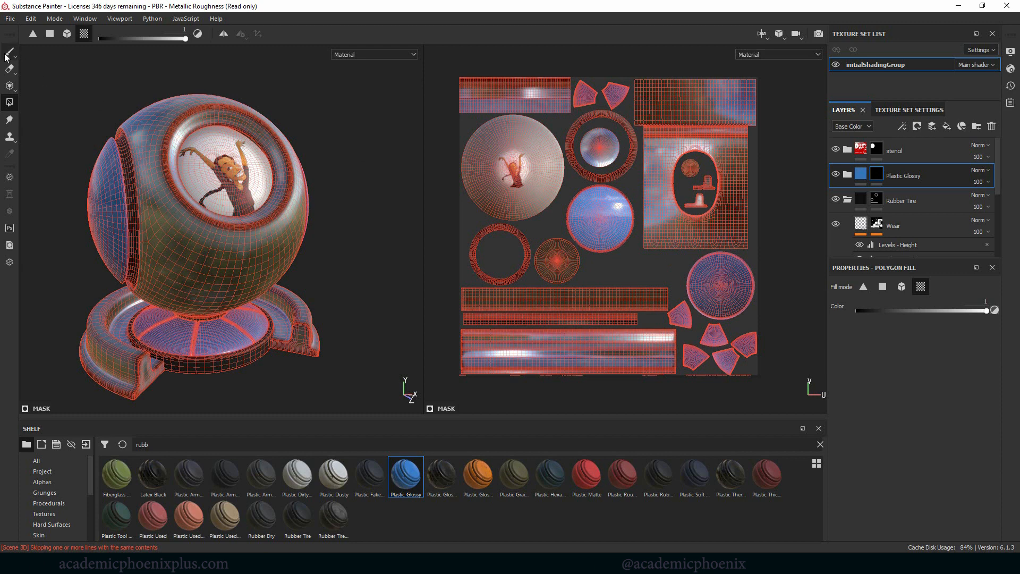
# Step: Remove Rubber Tire from the base disc's rim by polygon-filling its UV strip with value 0 in the mask, and return to the Paint tool
pyautogui.click(877, 199)
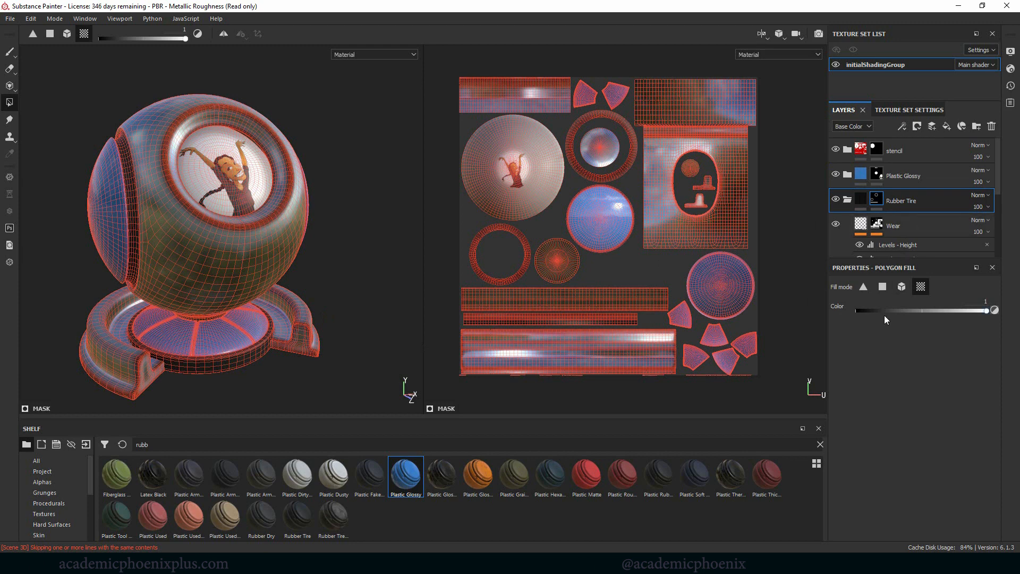
pyautogui.click(857, 310)
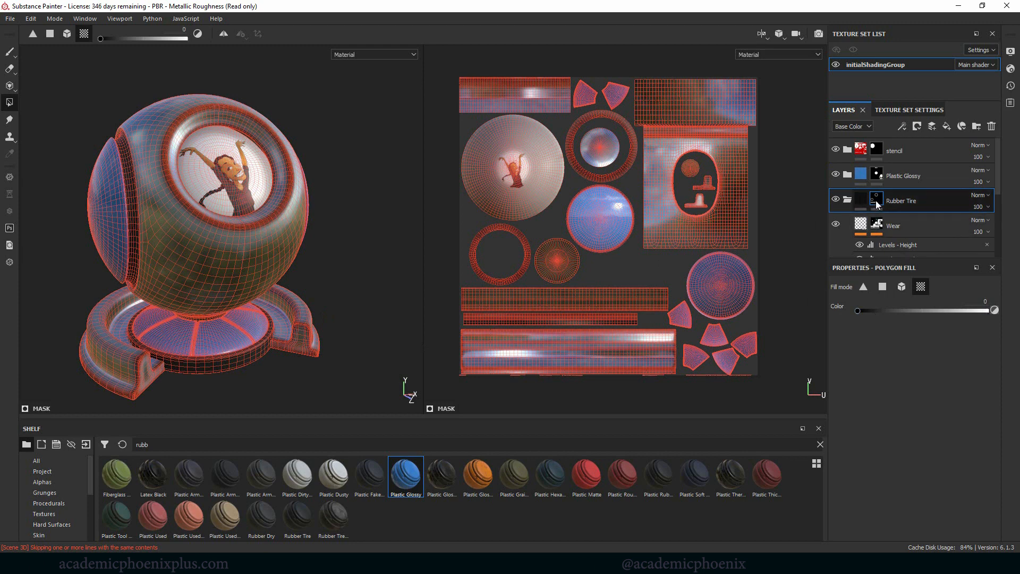
pyautogui.click(547, 318)
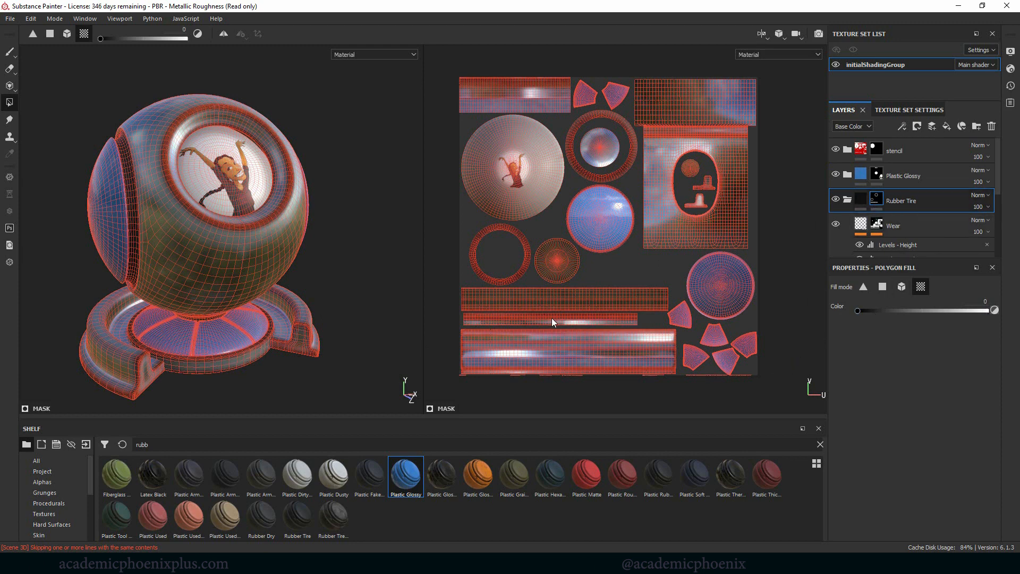
pyautogui.click(9, 52)
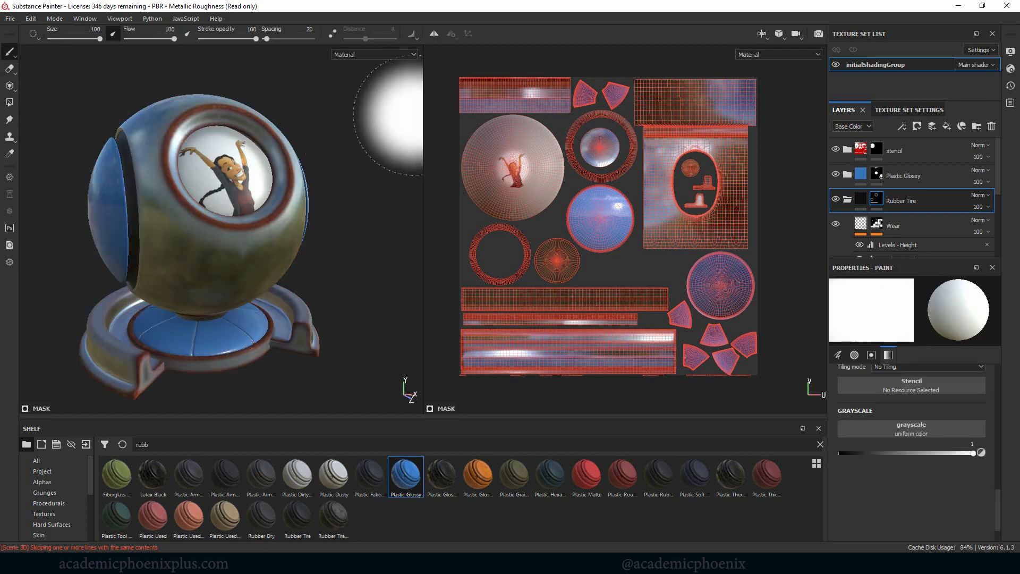
pyautogui.moveTo(373, 107)
pyautogui.keyDown('alt'); pyautogui.mouseDown()
pyautogui.moveTo(319, 107)
pyautogui.moveTo(391, 121)
pyautogui.mouseUp(); pyautogui.keyUp('alt')
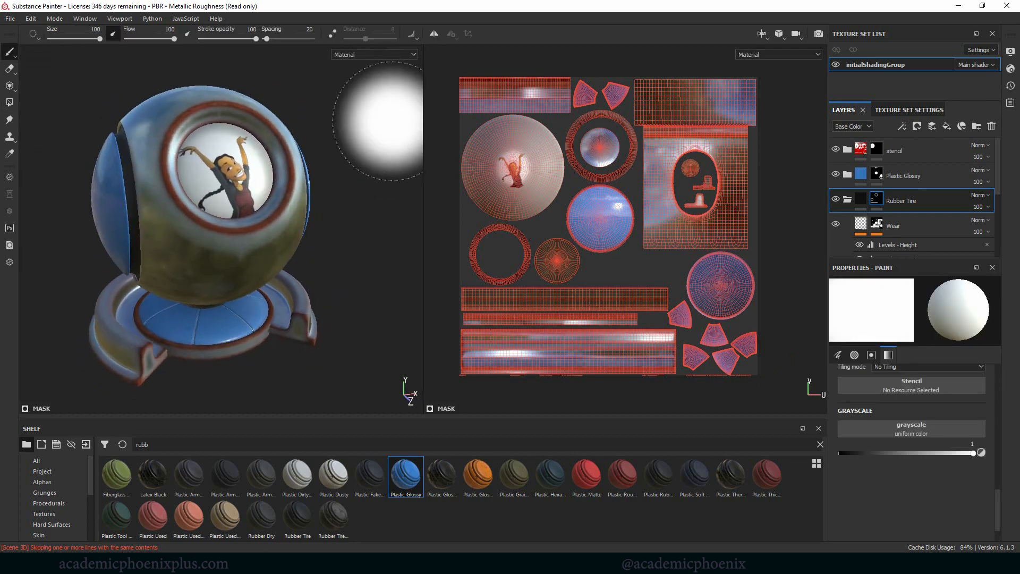
pyautogui.keyDown('alt'); pyautogui.moveTo(392, 121); pyautogui.dragTo(315, 113, button='right'); pyautogui.keyUp('alt')
pyautogui.keyDown('alt'); pyautogui.moveTo(320, 110); pyautogui.dragTo(375, 89); pyautogui.keyUp('alt')
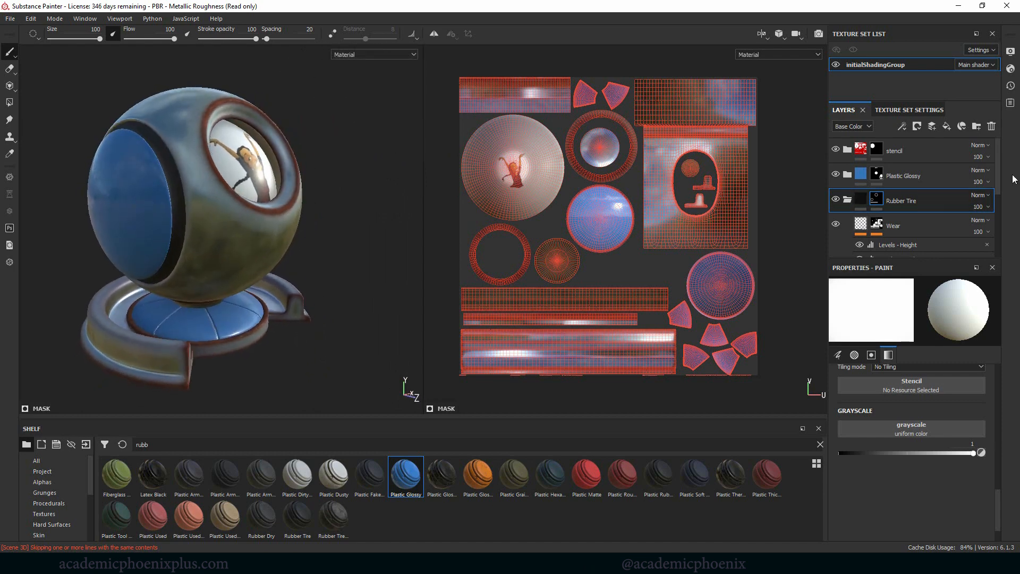
# Step: Move the Plastic Glossy folder directly below the rust folder and expand it to reach its sublayers
pyautogui.moveTo(932, 179); pyautogui.dragTo(898, 238)
pyautogui.click(847, 200)
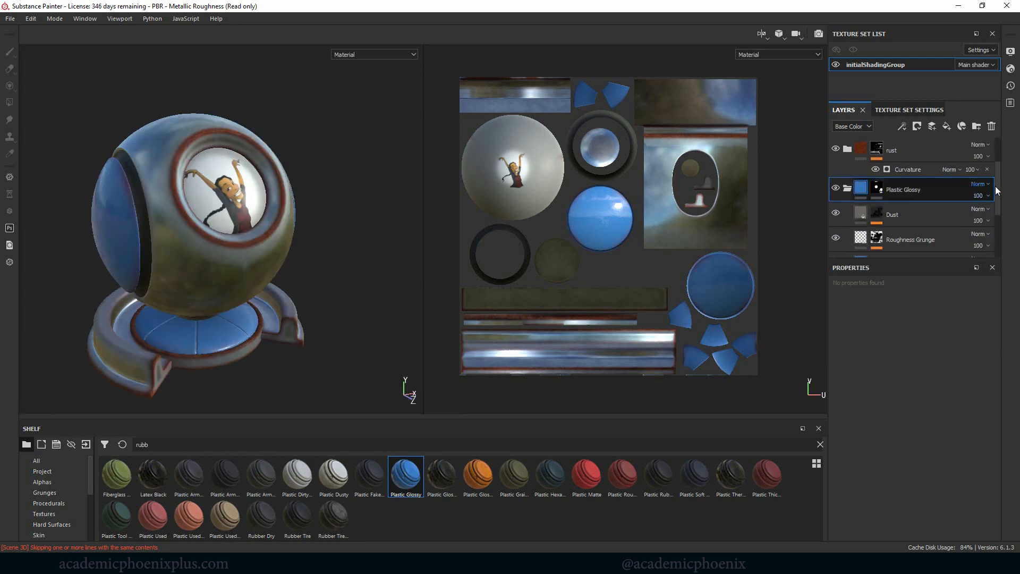
pyautogui.moveTo(996, 186); pyautogui.dragTo(991, 203)
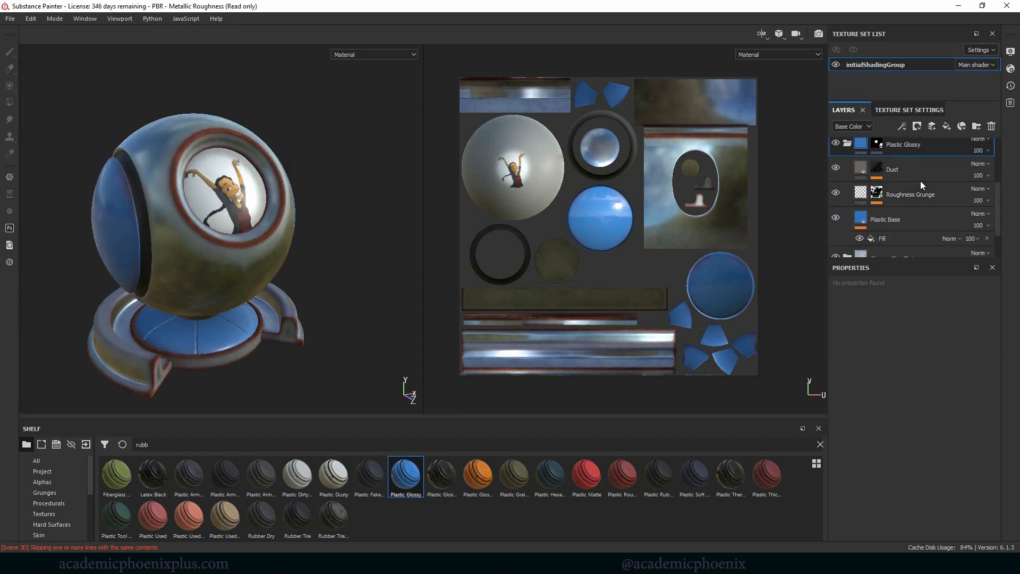
# Step: Set the UV scale of Plastic Glossy's Dust layer to about 3.16 and open the Mask Builder on the Roughness Grunge mask
pyautogui.click(907, 172)
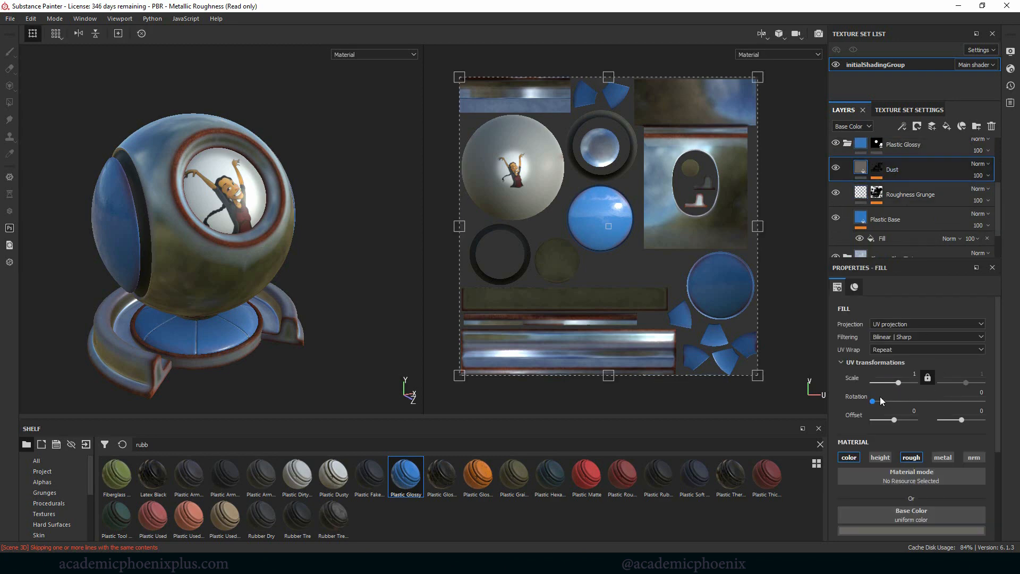
pyautogui.moveTo(903, 387); pyautogui.dragTo(901, 384)
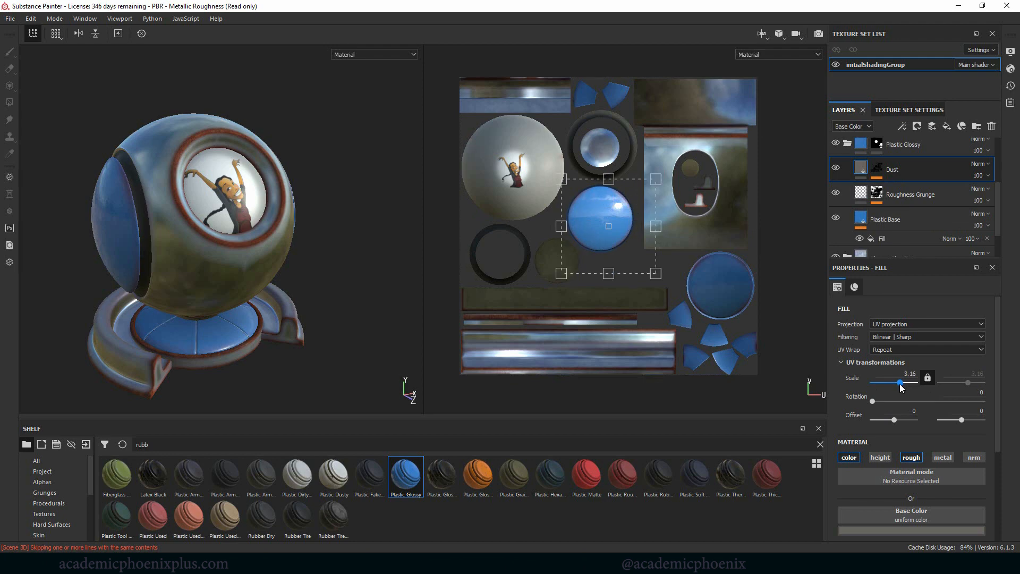
pyautogui.click(911, 193)
pyautogui.click(878, 196)
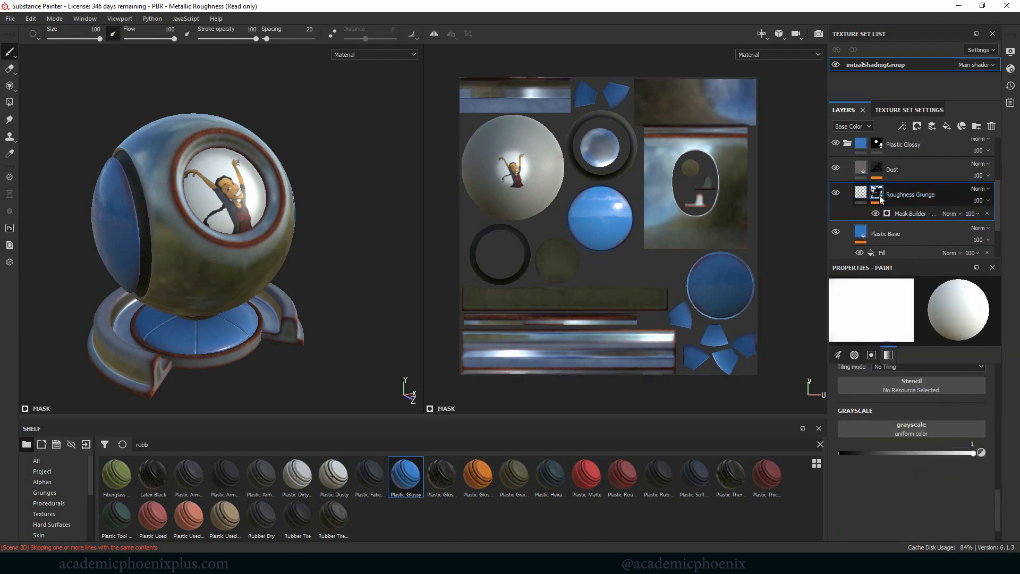
pyautogui.click(921, 212)
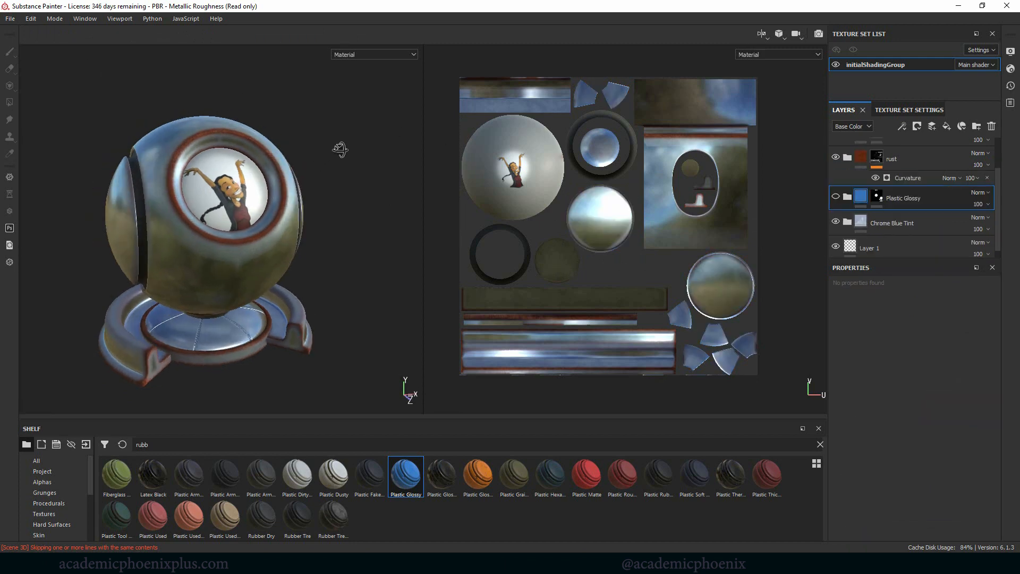
# Step: Compare the shader ball from several angles with the Plastic Glossy folder hidden and shown
pyautogui.keyDown('alt'); pyautogui.moveTo(330, 153); pyautogui.dragTo(343, 144, button='middle'); pyautogui.keyUp('alt')
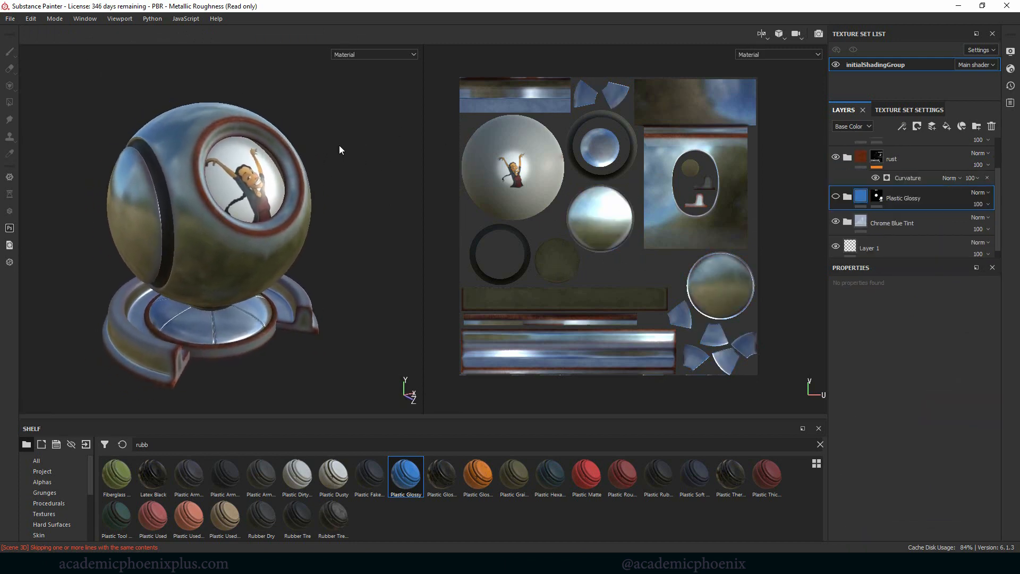
pyautogui.keyDown('alt'); pyautogui.moveTo(340, 146); pyautogui.dragTo(379, 169, button='right'); pyautogui.keyUp('alt')
pyautogui.keyDown('alt'); pyautogui.moveTo(379, 169); pyautogui.dragTo(385, 167, button='middle'); pyautogui.keyUp('alt')
pyautogui.keyDown('alt'); pyautogui.moveTo(386, 167); pyautogui.dragTo(383, 162); pyautogui.keyUp('alt')
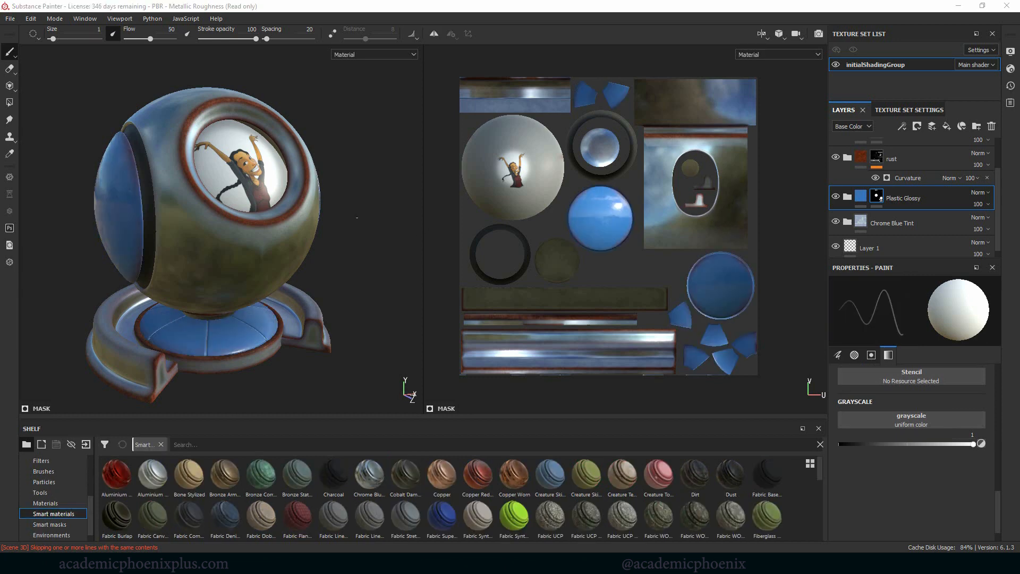
pyautogui.keyDown('alt'); pyautogui.moveTo(333, 215); pyautogui.dragTo(310, 237, button='middle'); pyautogui.keyUp('alt')
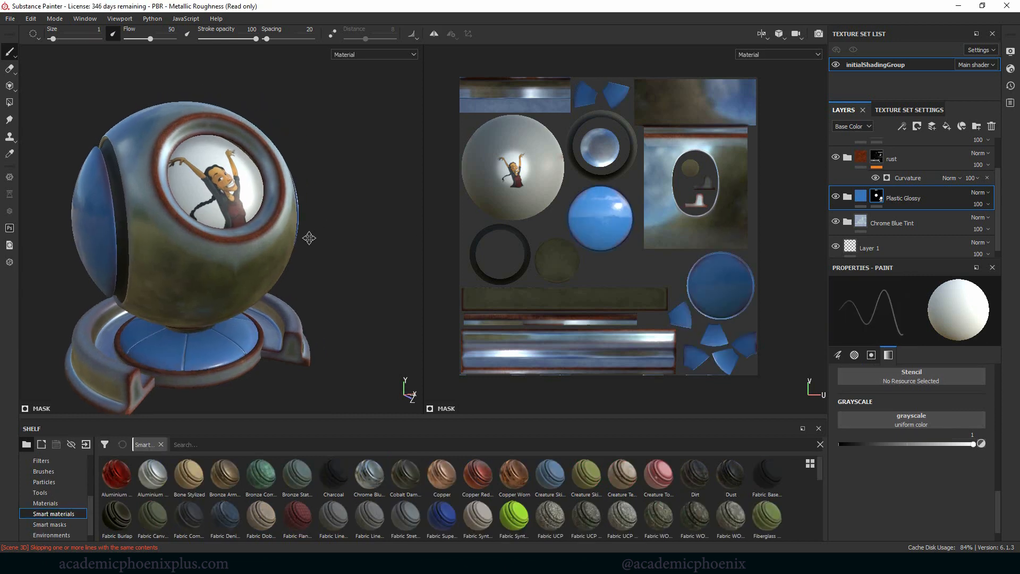
pyautogui.keyDown('alt'); pyautogui.moveTo(381, 220); pyautogui.dragTo(353, 232, button='right'); pyautogui.keyUp('alt')
pyautogui.keyDown('alt'); pyautogui.moveTo(351, 229); pyautogui.dragTo(377, 201, button='middle'); pyautogui.keyUp('alt')
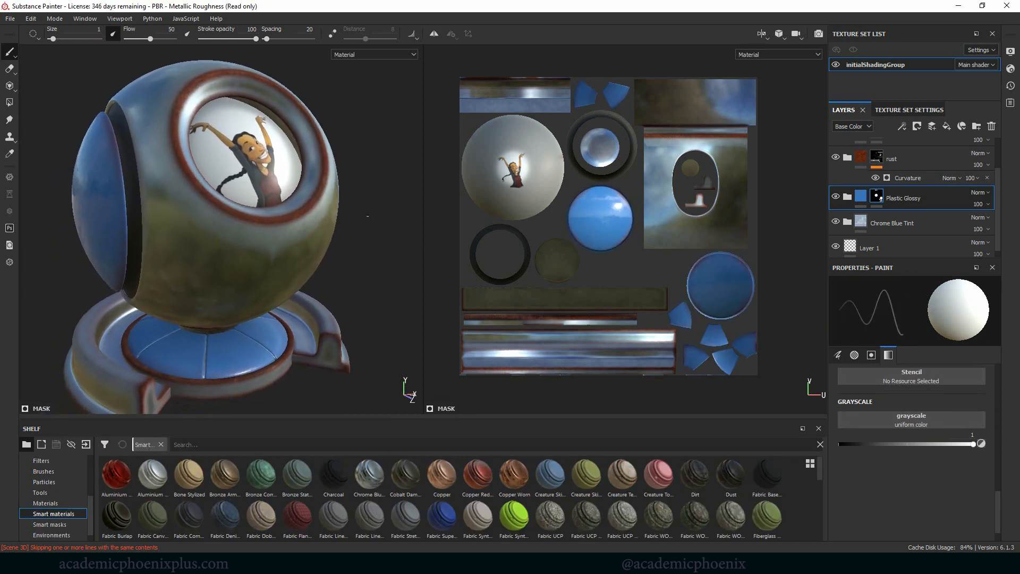
# Step: Try the Leaks particle brush on the rust folder's mask
pyautogui.click(44, 482)
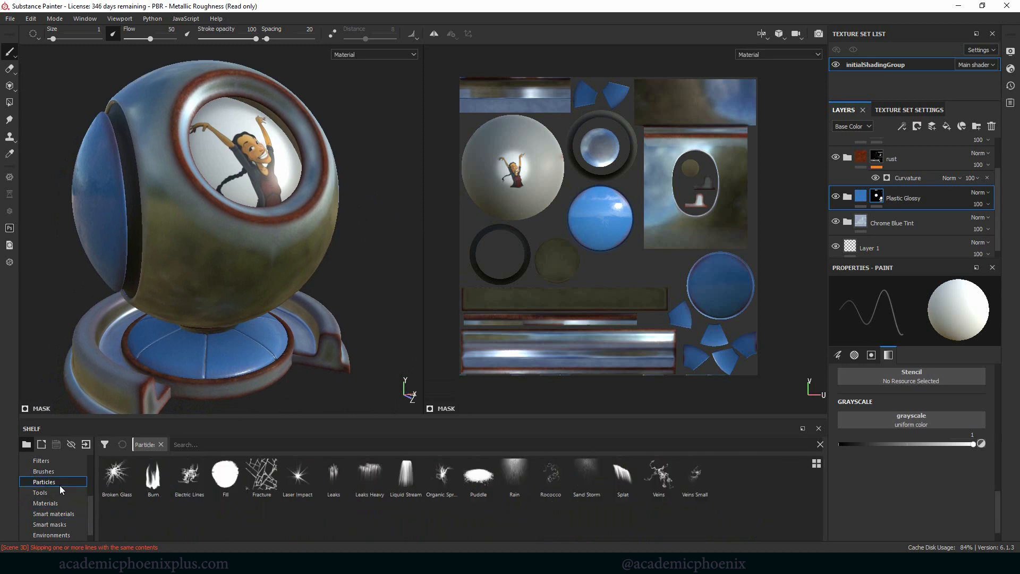
pyautogui.hotkey('ctrl', 'z')
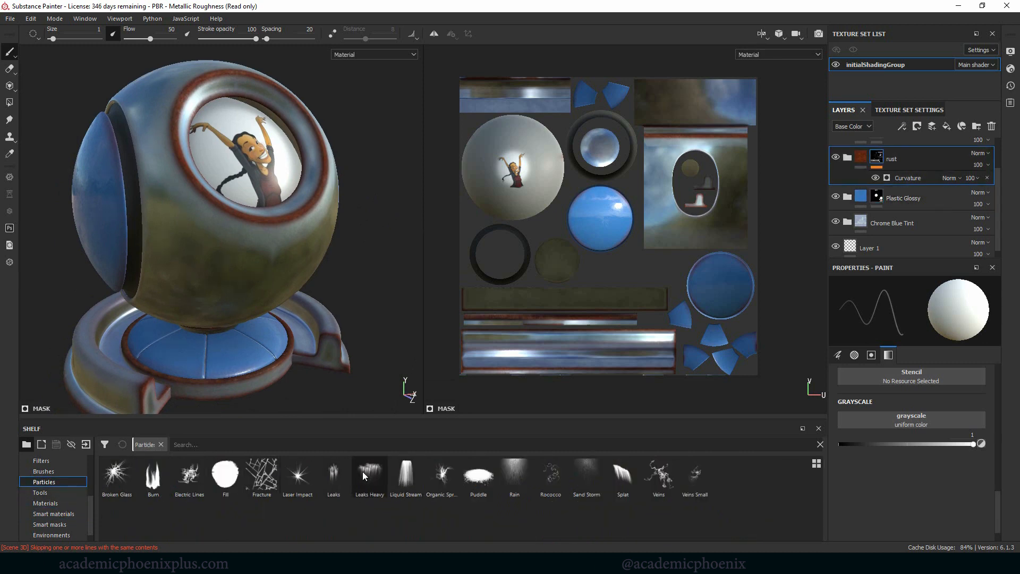
pyautogui.click(334, 472)
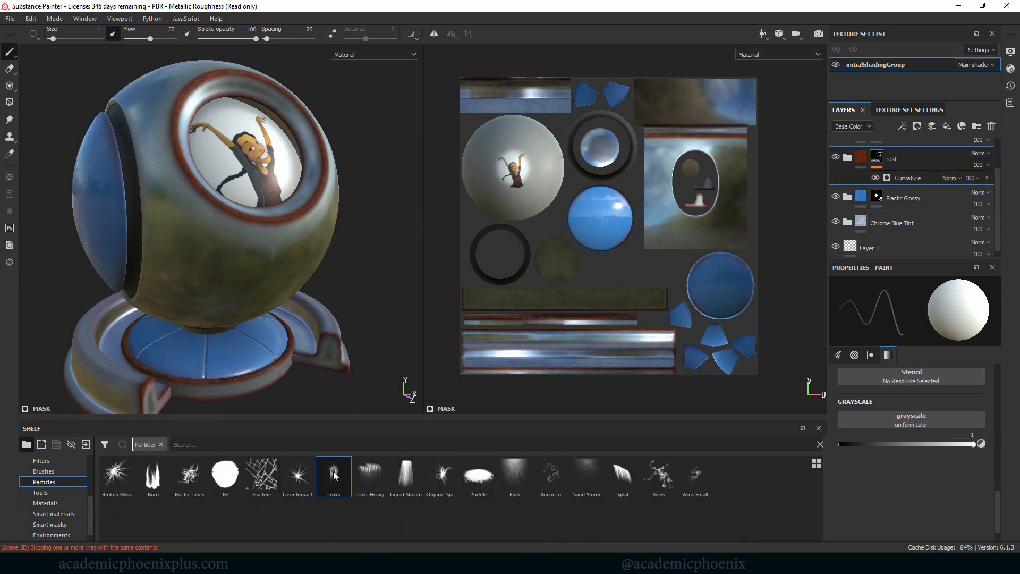
# Step: Search the materials for "rus", add Rust Fine directly above the rust folder, and give it a black mask
pyautogui.click(46, 503)
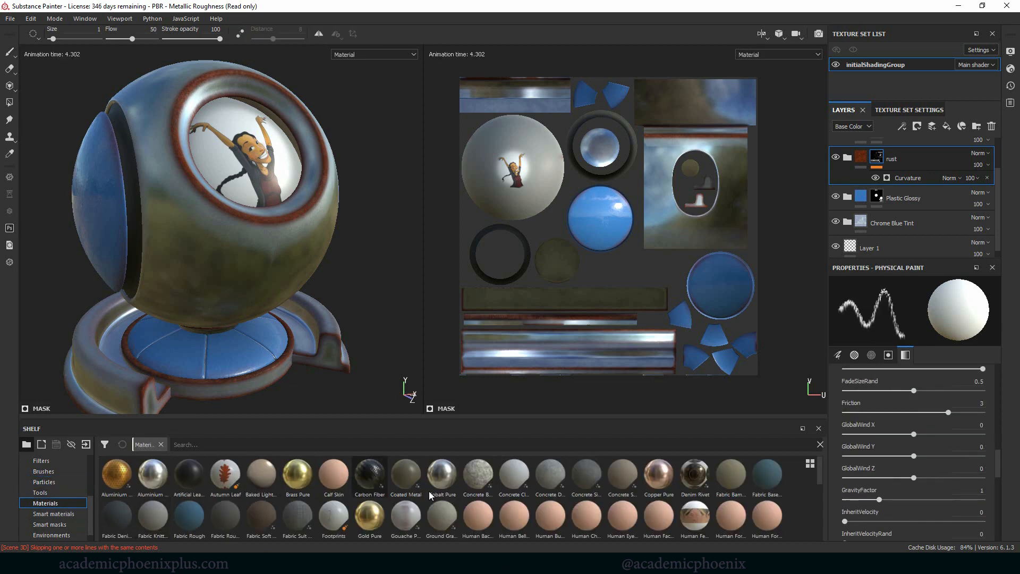
pyautogui.click(229, 445)
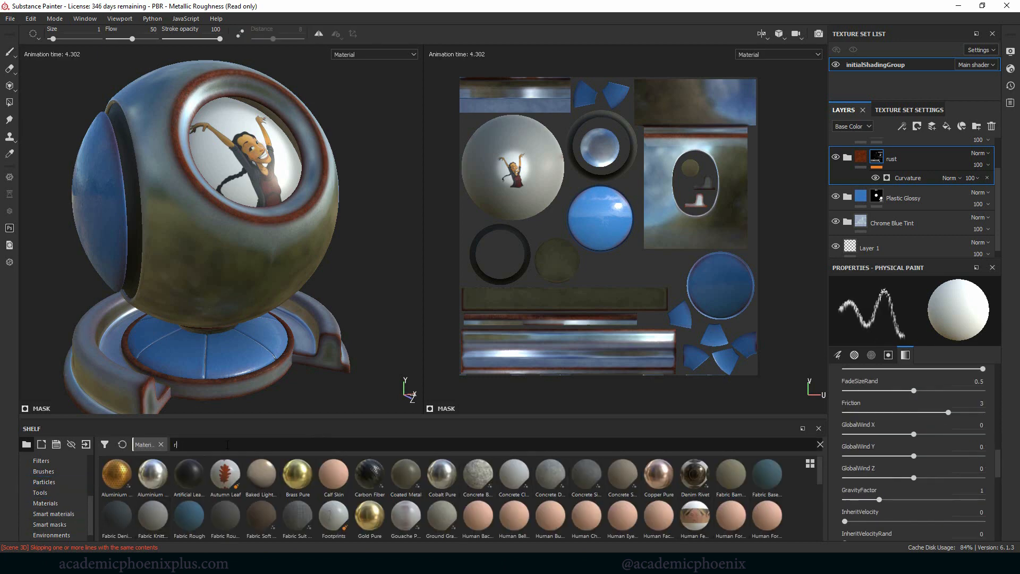
pyautogui.write('rus')
pyautogui.moveTo(298, 473); pyautogui.dragTo(953, 158)
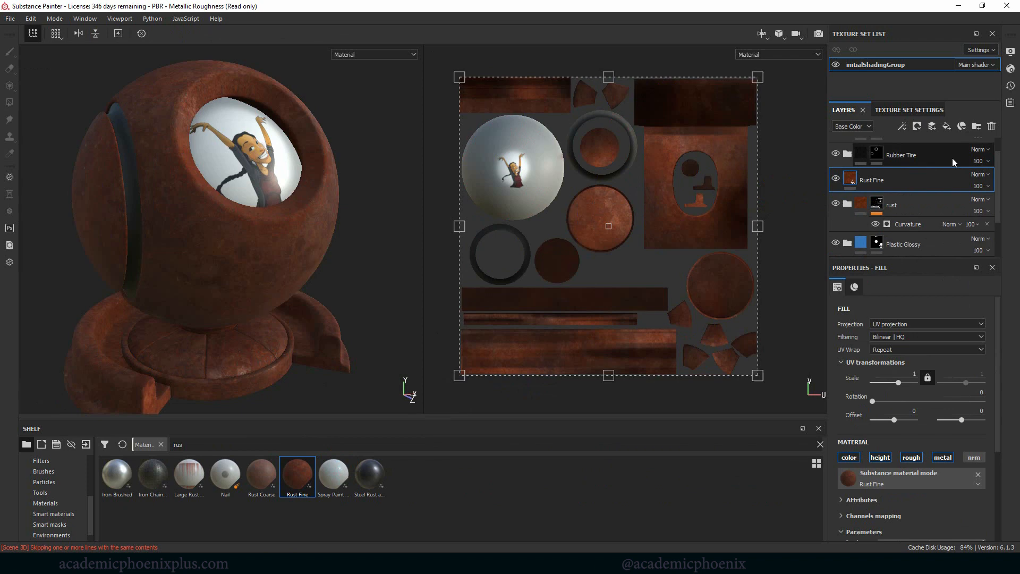
pyautogui.rightClick(873, 177)
pyautogui.click(932, 44)
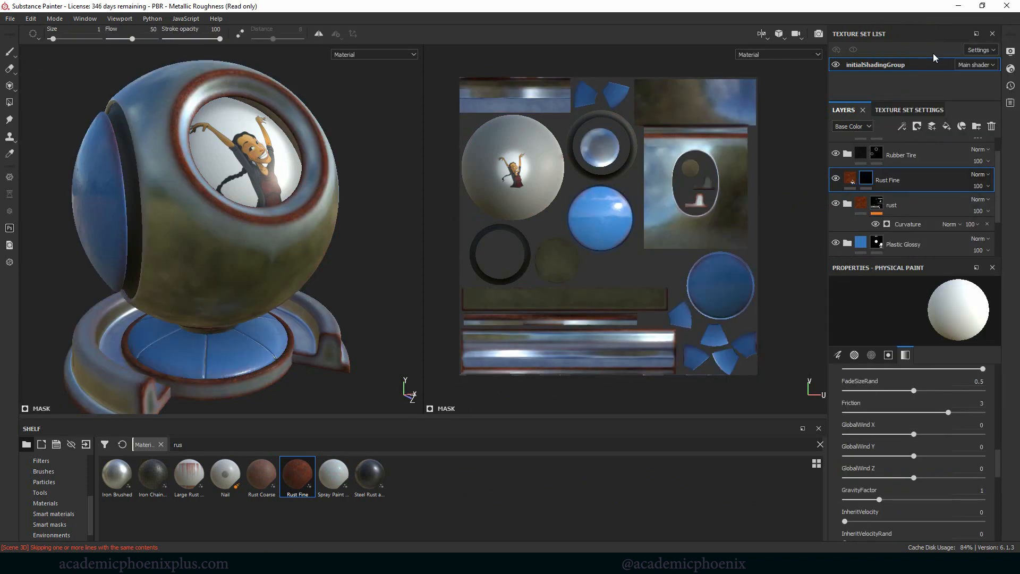
# Step: Paint rust drips below the lens ring and on the ball beside it in the Rust Fine mask with the Leaks particle brush
pyautogui.click(44, 482)
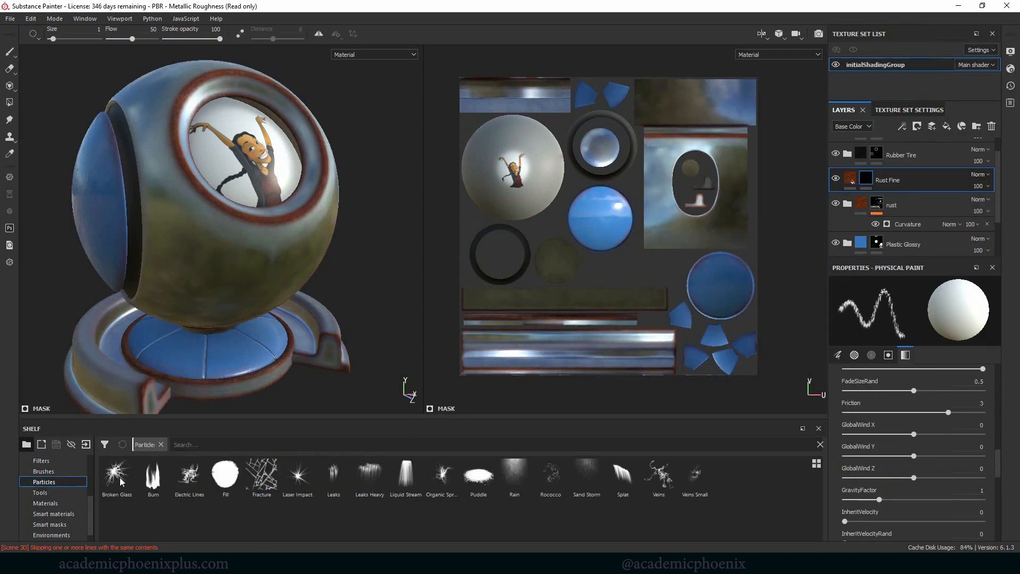
pyautogui.click(334, 475)
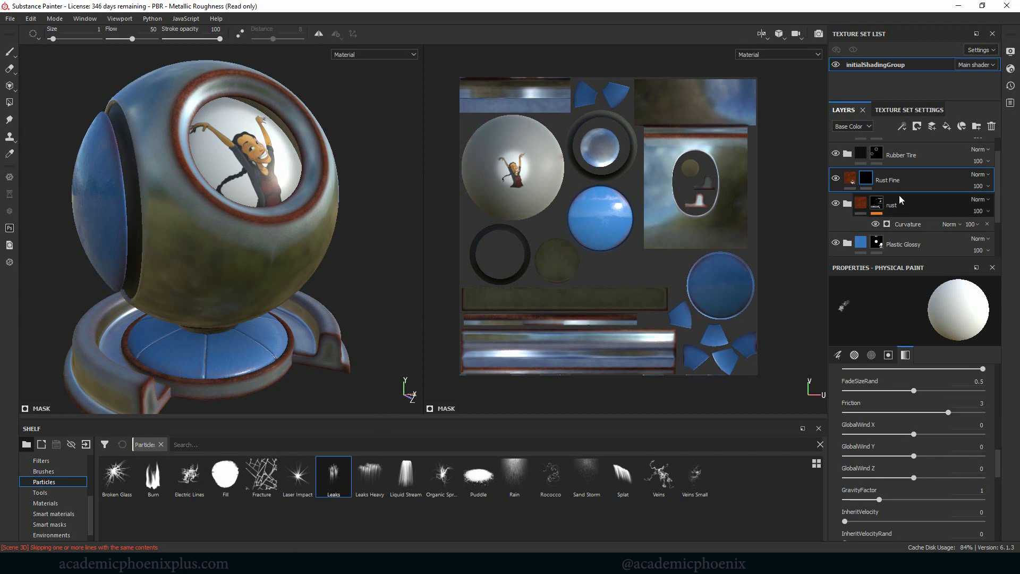
pyautogui.moveTo(261, 231); pyautogui.dragTo(282, 221)
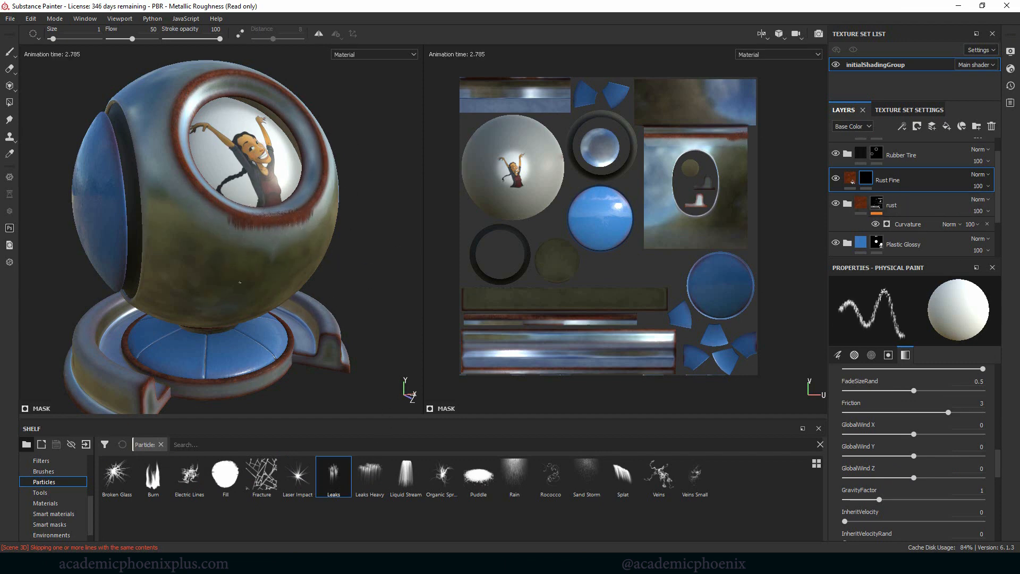
pyautogui.click(261, 231)
pyautogui.click(153, 140)
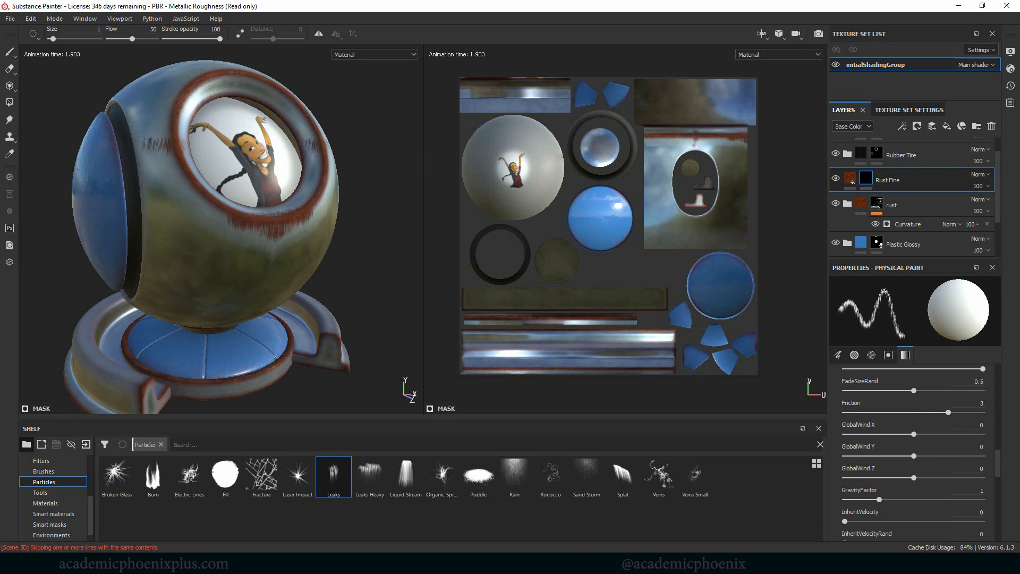
# Step: Paint rust leaks on the ball's body beside the blue side disc in the Rust Fine mask with the Leaks Heavy particle brush
pyautogui.click(372, 479)
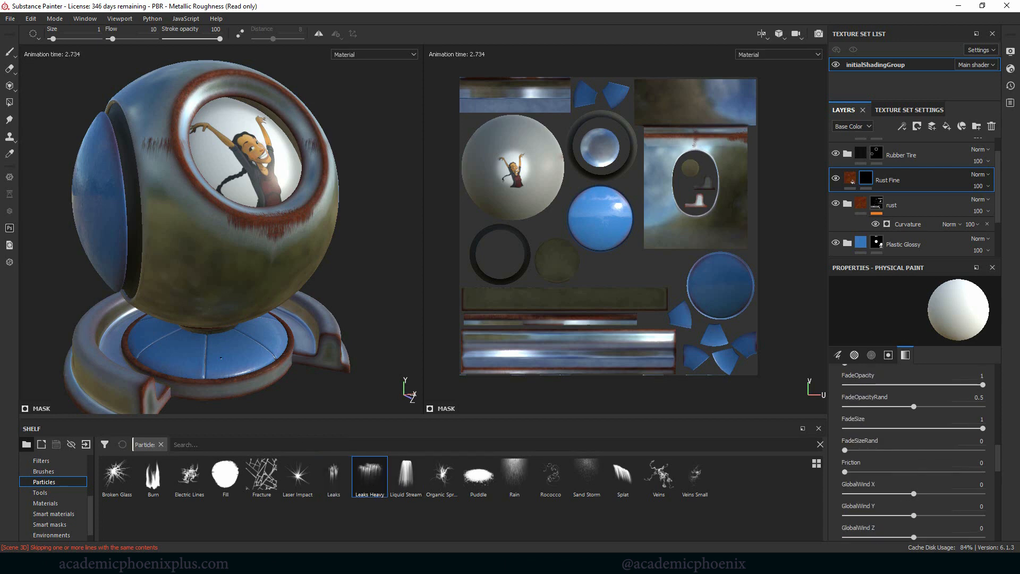
pyautogui.moveTo(233, 186)
pyautogui.keyDown('alt'); pyautogui.mouseDown()
pyautogui.moveTo(300, 185)
pyautogui.moveTo(249, 185)
pyautogui.mouseUp(); pyautogui.keyUp('alt')
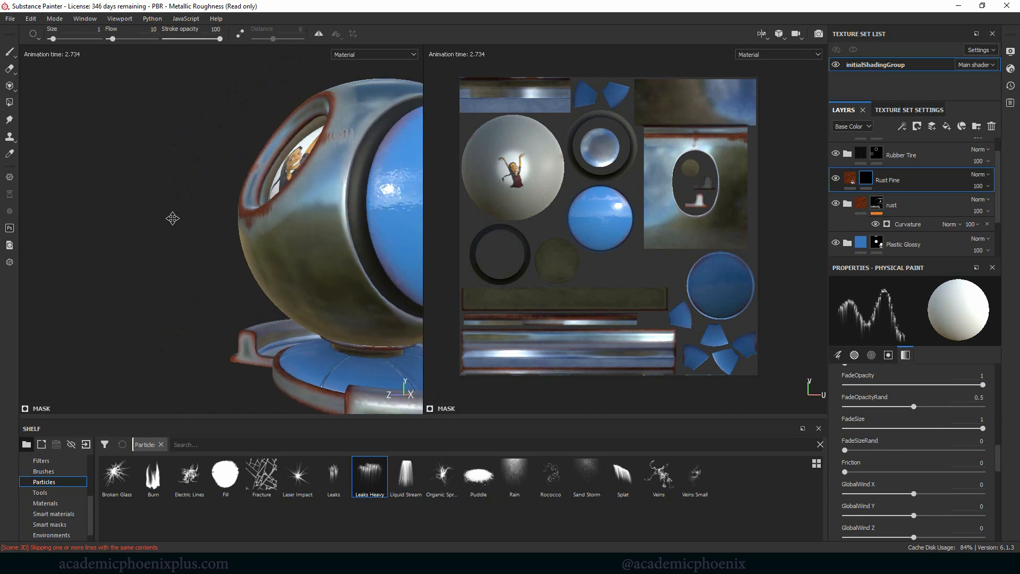
pyautogui.keyDown('alt'); pyautogui.moveTo(172, 218); pyautogui.dragTo(133, 219); pyautogui.keyUp('alt')
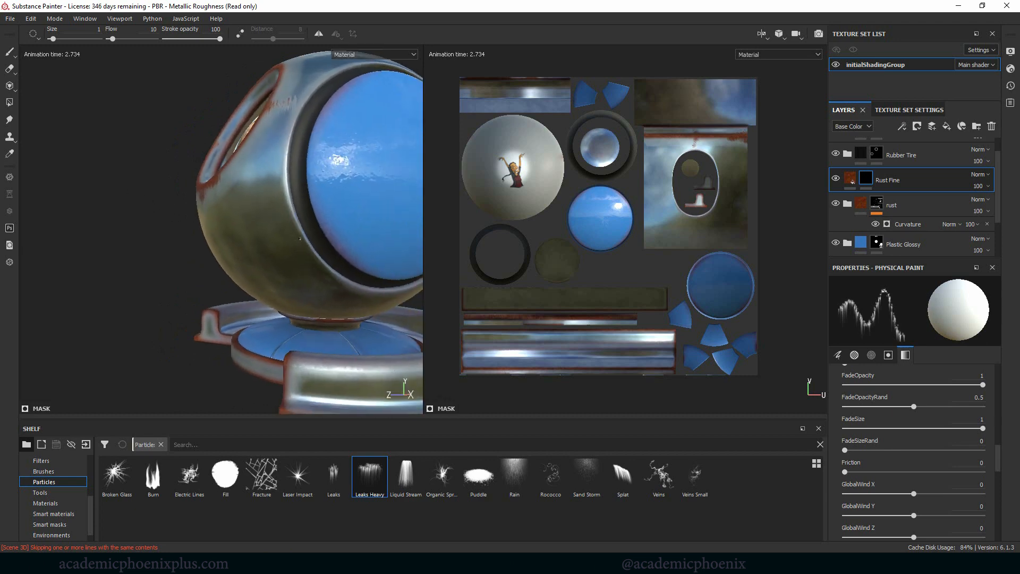
pyautogui.click(300, 239)
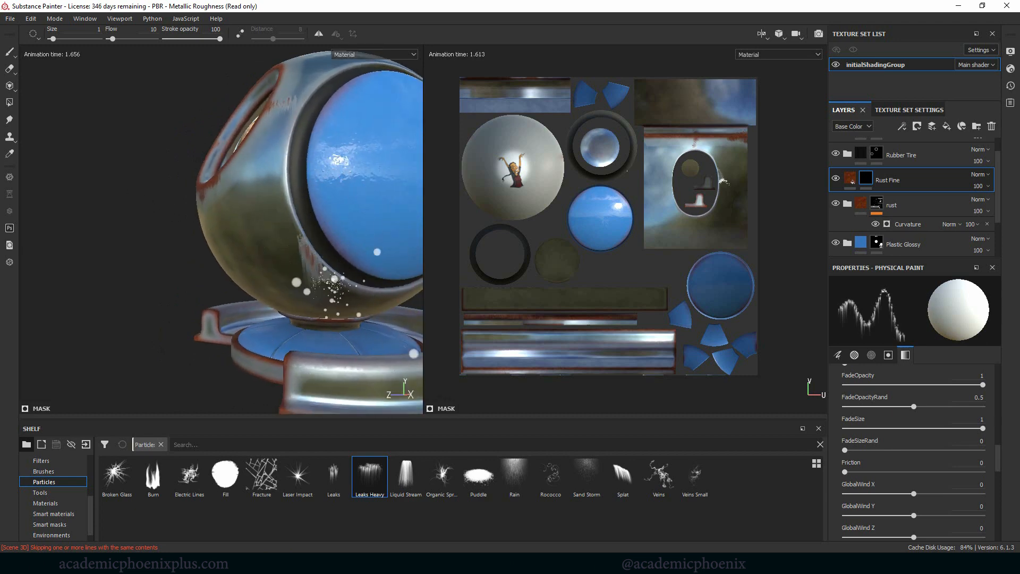
pyautogui.keyDown('alt'); pyautogui.moveTo(130, 258); pyautogui.dragTo(165, 256); pyautogui.keyUp('alt')
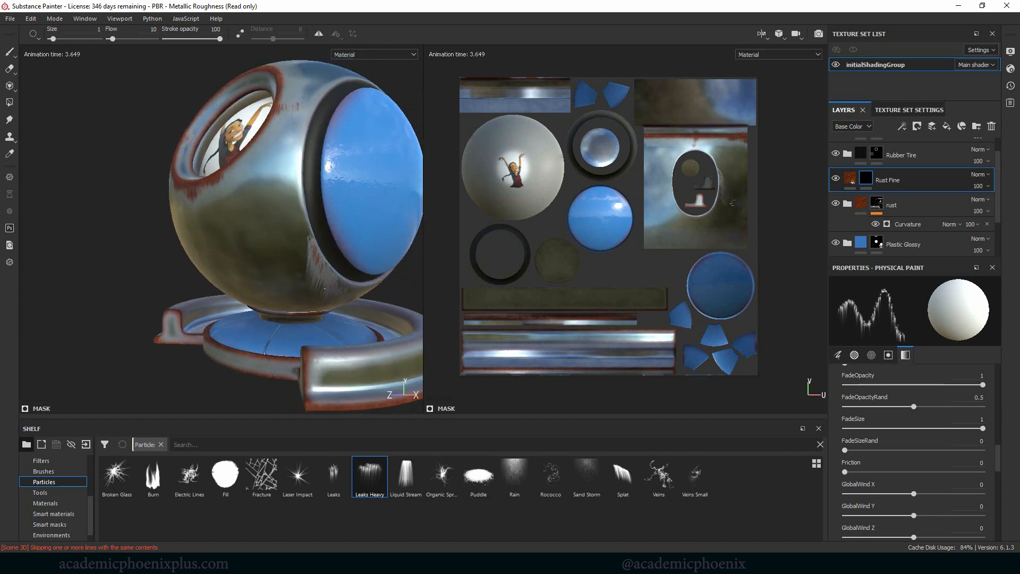
pyautogui.click(321, 250)
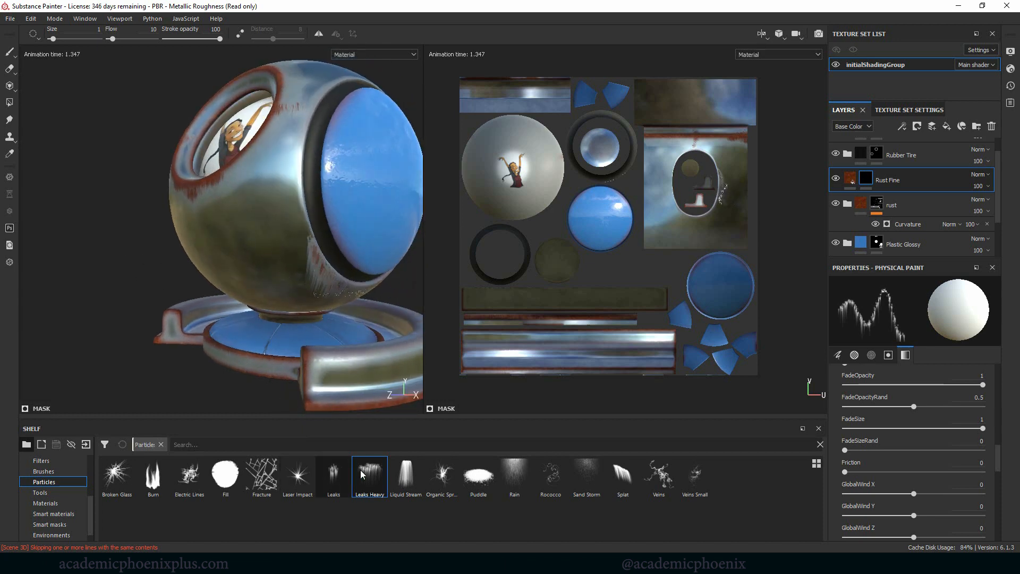
# Step: Add finer rust drips beside the blue side disc and across the body below the lens with the Leaks particle brush
pyautogui.click(334, 476)
pyautogui.click(310, 240)
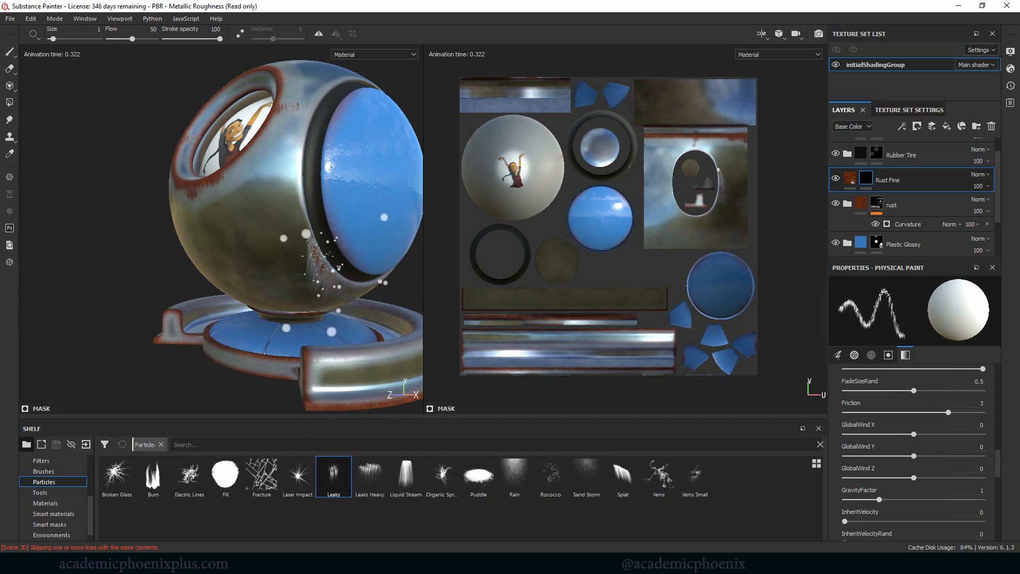
pyautogui.moveTo(104, 223)
pyautogui.keyDown('alt'); pyautogui.mouseDown()
pyautogui.moveTo(159, 203)
pyautogui.moveTo(273, 206)
pyautogui.mouseUp(); pyautogui.keyUp('alt')
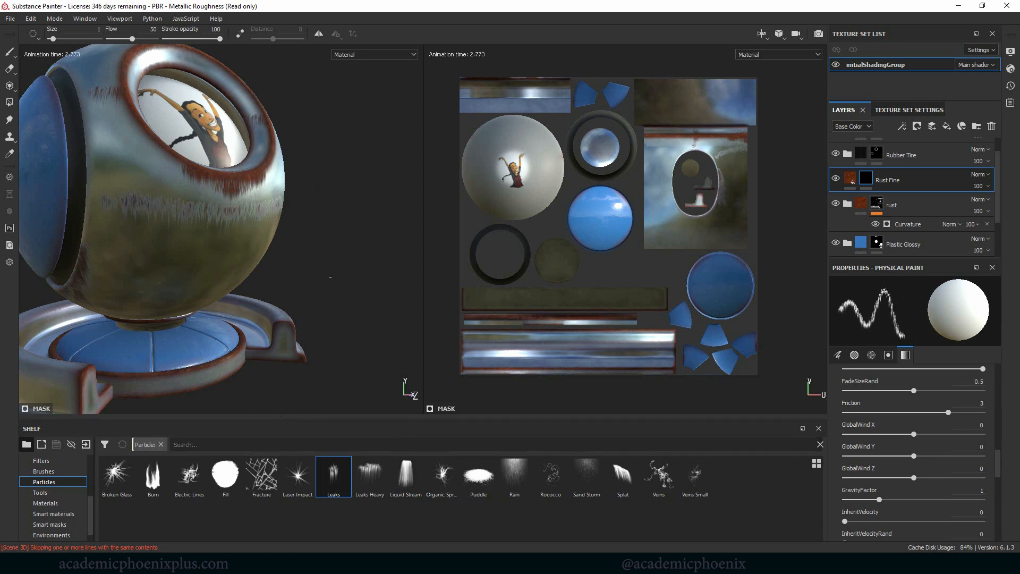
pyautogui.keyDown('alt'); pyautogui.moveTo(212, 250); pyautogui.dragTo(279, 280); pyautogui.keyUp('alt')
pyautogui.keyDown('alt'); pyautogui.moveTo(279, 280); pyautogui.dragTo(331, 309, button='middle'); pyautogui.keyUp('alt')
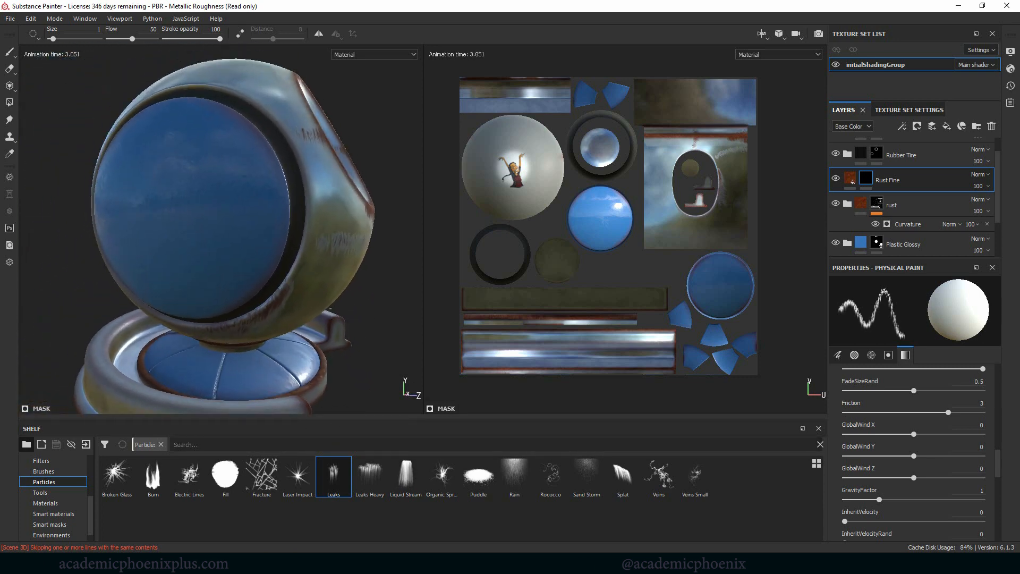
# Step: Paint rust drips along the upper edge of the opposite blue side disc with the Leaks particle brush
pyautogui.keyDown('alt'); pyautogui.moveTo(331, 308); pyautogui.dragTo(394, 312, button='right'); pyautogui.keyUp('alt')
pyautogui.keyDown('alt'); pyautogui.moveTo(202, 183); pyautogui.dragTo(214, 195); pyautogui.keyUp('alt')
pyautogui.moveTo(157, 102); pyautogui.dragTo(241, 134)
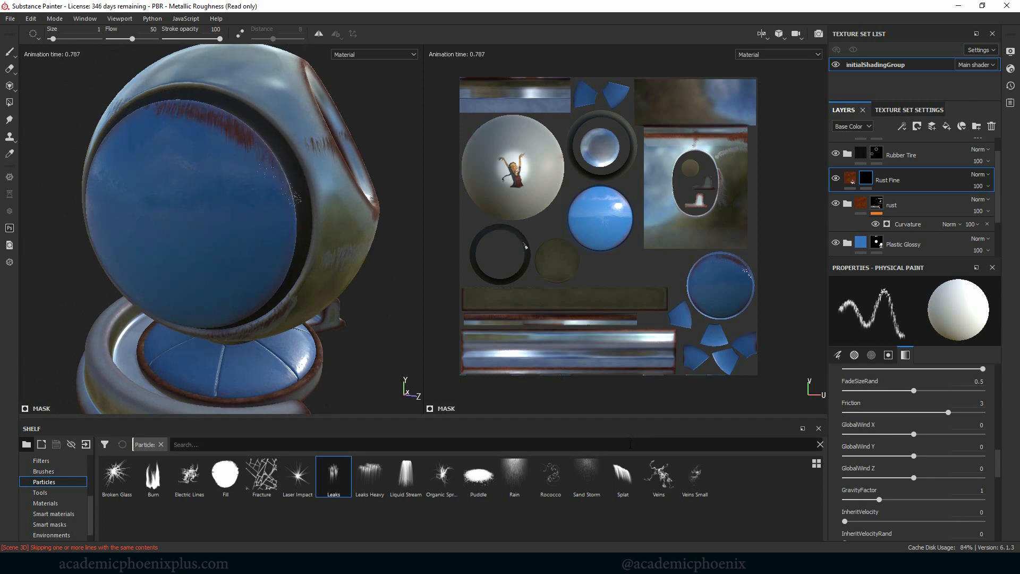
pyautogui.keyDown('alt'); pyautogui.moveTo(319, 216); pyautogui.dragTo(241, 242); pyautogui.keyUp('alt')
pyautogui.keyDown('alt'); pyautogui.moveTo(314, 246); pyautogui.dragTo(285, 275, button='middle'); pyautogui.keyUp('alt')
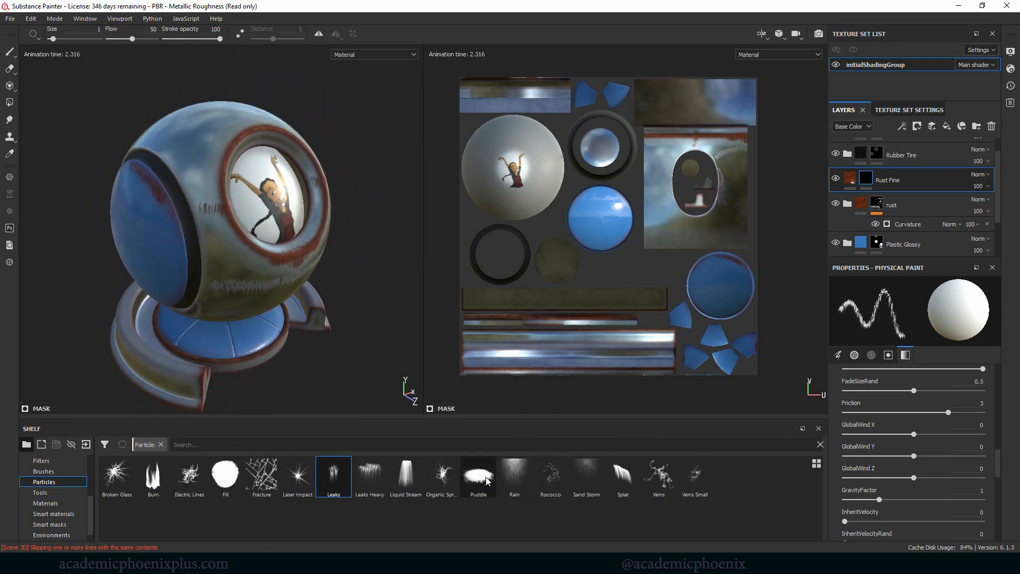
# Step: Cover the ball's body with rust streaks from the Rain particle brush and cracks from the Fracture particle brush
pyautogui.click(513, 473)
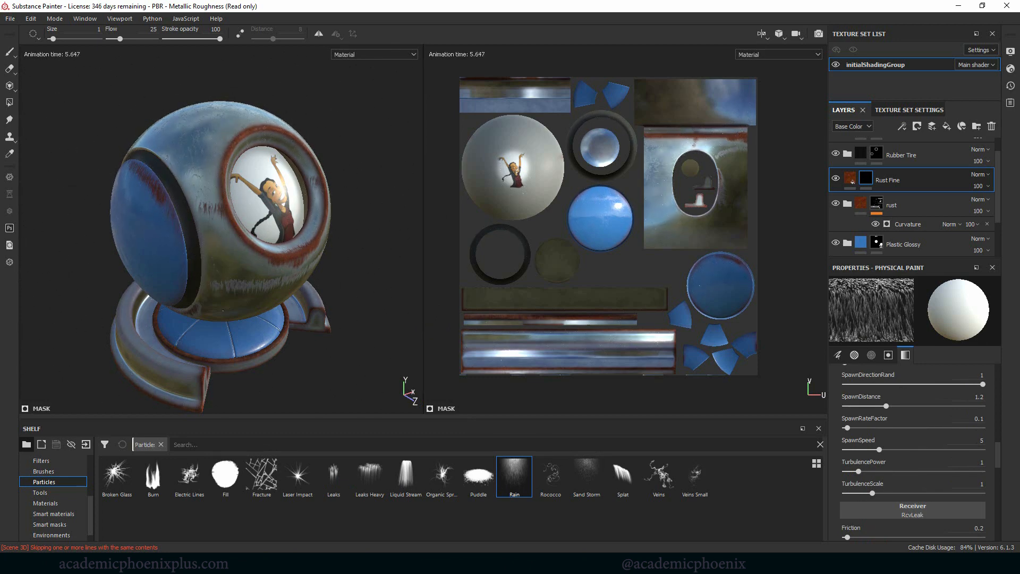
pyautogui.keyDown('alt'); pyautogui.moveTo(343, 132); pyautogui.dragTo(356, 83); pyautogui.keyUp('alt')
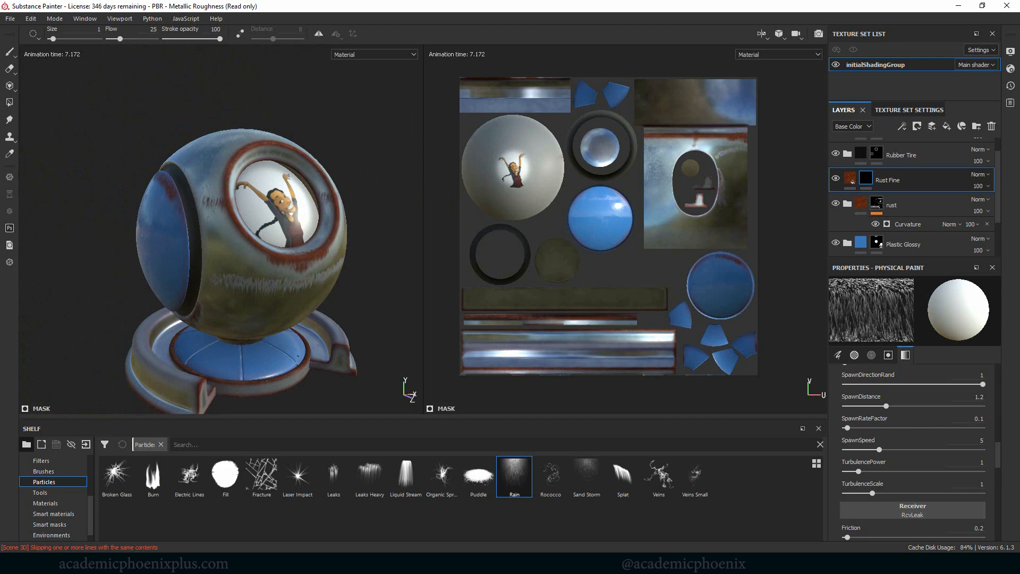
pyautogui.keyDown('alt'); pyautogui.moveTo(360, 307); pyautogui.dragTo(319, 340); pyautogui.keyUp('alt')
pyautogui.click(263, 475)
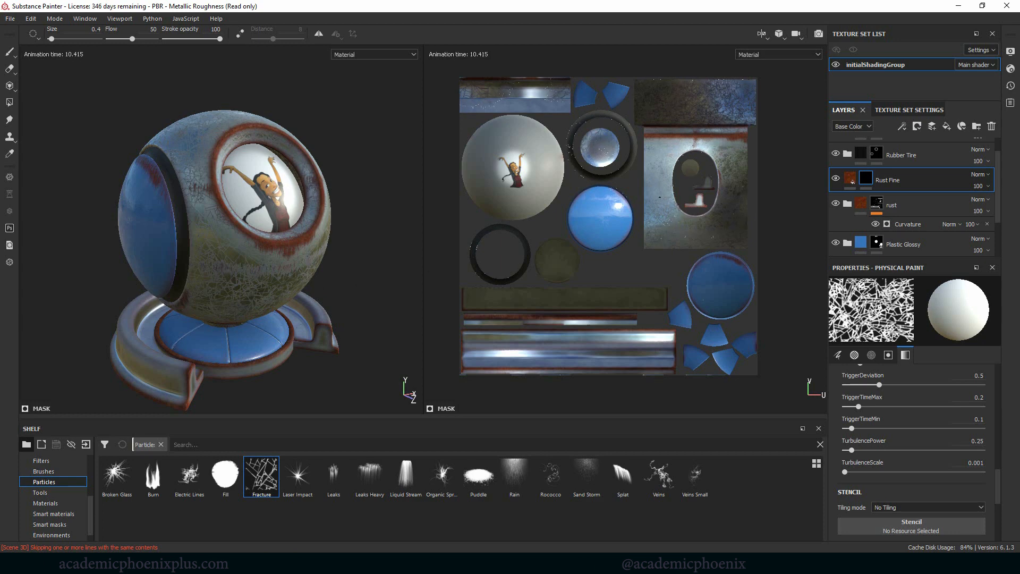
# Step: Add small rust marks to the face of the blue side disc with the Laser Impact and Splat particle brushes
pyautogui.moveTo(381, 268)
pyautogui.keyDown('alt'); pyautogui.mouseDown()
pyautogui.moveTo(410, 383)
pyautogui.moveTo(206, 221)
pyautogui.moveTo(360, 206)
pyautogui.moveTo(465, 246)
pyautogui.moveTo(429, 297)
pyautogui.moveTo(342, 292)
pyautogui.moveTo(376, 252)
pyautogui.moveTo(452, 255)
pyautogui.mouseUp(); pyautogui.keyUp('alt')
pyautogui.click(298, 477)
pyautogui.moveTo(215, 202); pyautogui.dragTo(226, 201)
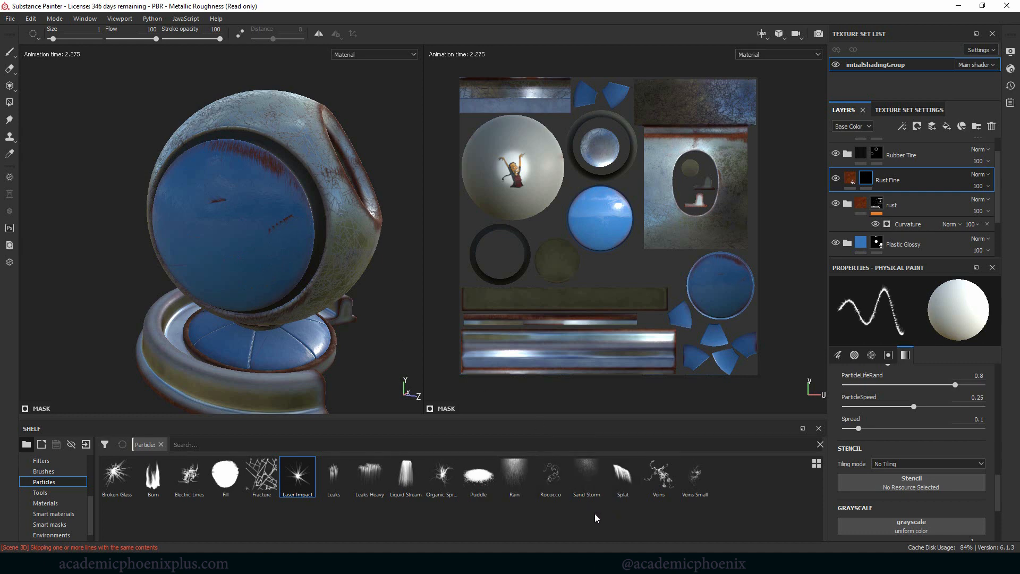
pyautogui.click(622, 475)
pyautogui.click(224, 233)
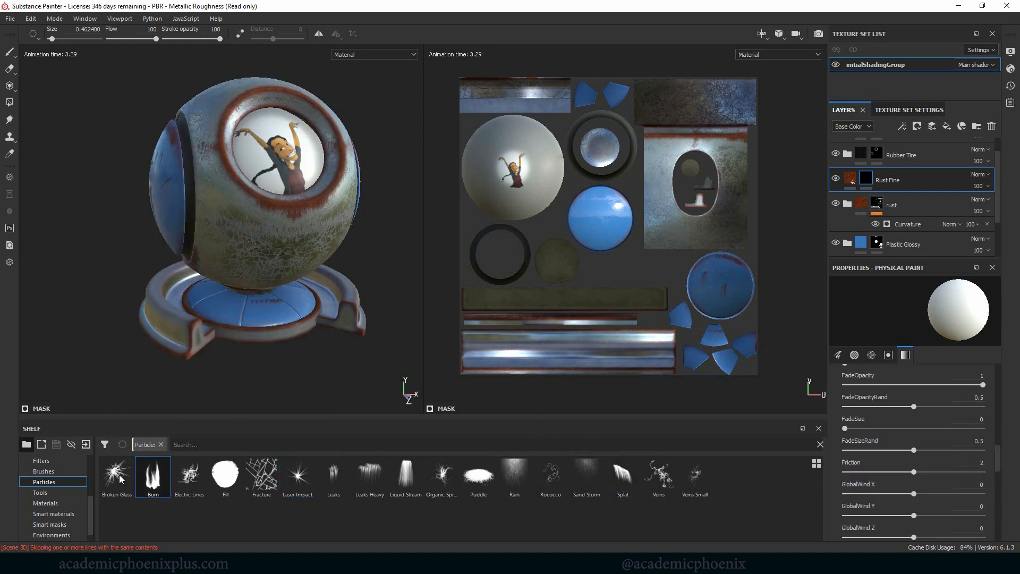
# Step: Paint shattered rust marks on the blue panels of the base with the Broken Glass particle brush
pyautogui.click(116, 474)
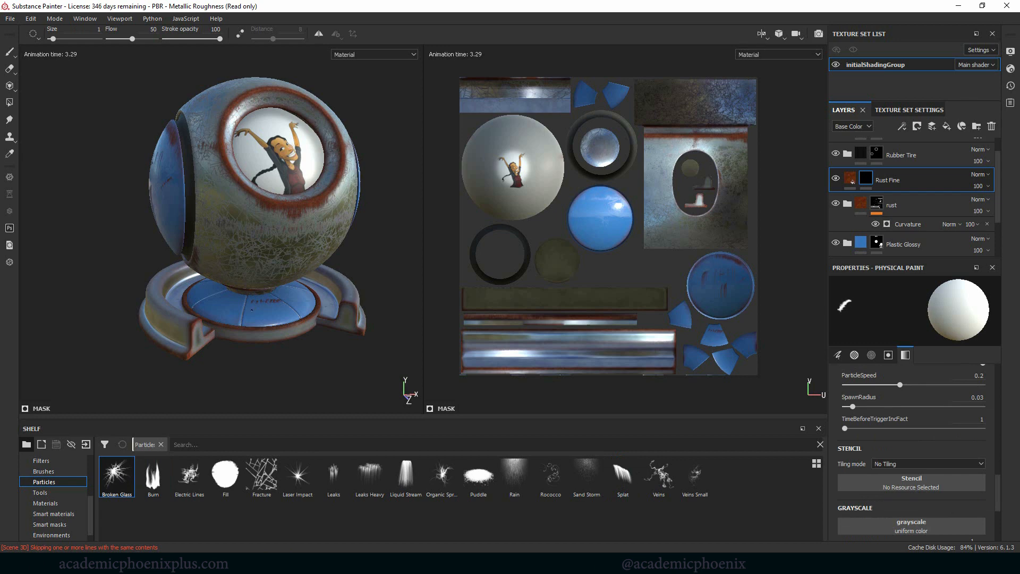
pyautogui.click(264, 317)
pyautogui.keyDown('alt'); pyautogui.moveTo(309, 319); pyautogui.dragTo(374, 343, button='right'); pyautogui.keyUp('alt')
pyautogui.keyDown('alt'); pyautogui.moveTo(327, 359); pyautogui.dragTo(380, 321, button='middle'); pyautogui.keyUp('alt')
pyautogui.keyDown('alt'); pyautogui.moveTo(380, 322); pyautogui.dragTo(352, 339); pyautogui.keyUp('alt')
pyautogui.click(316, 260)
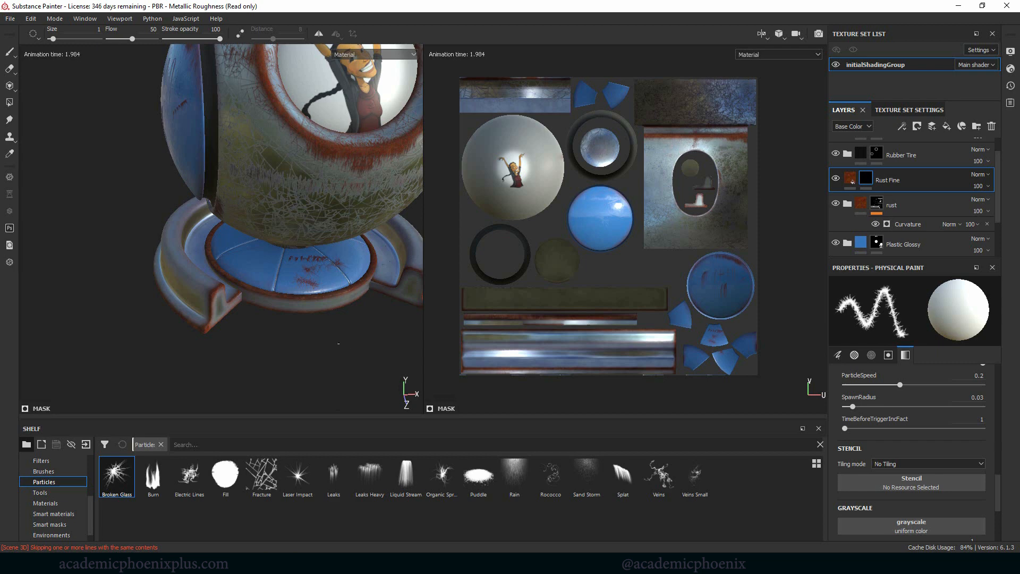
# Step: Frame the whole shader ball and change from the particle brush to the standard paint brush
pyautogui.press('f')
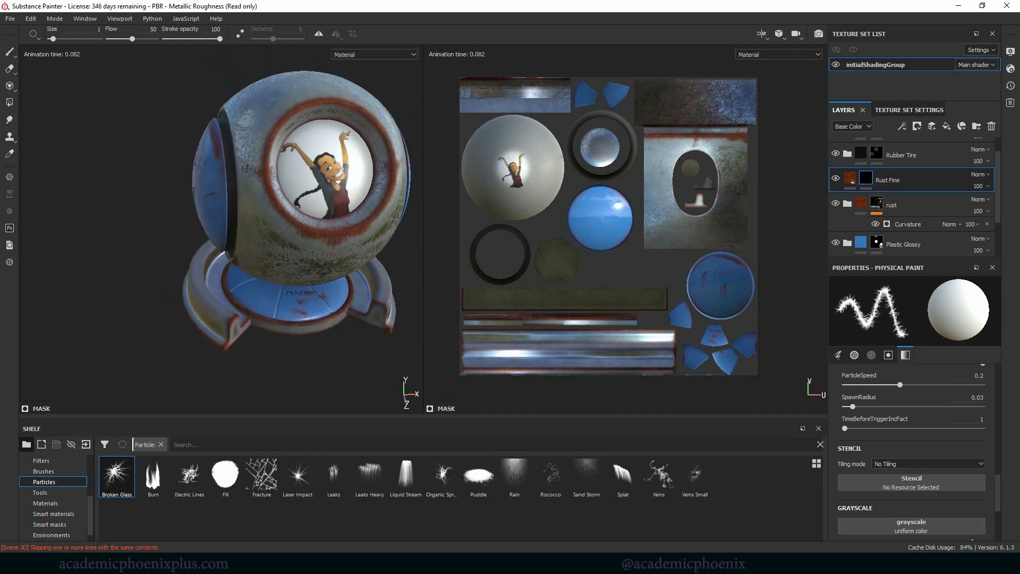
pyautogui.press('1')
pyautogui.keyDown('alt'); pyautogui.moveTo(355, 198); pyautogui.dragTo(392, 181); pyautogui.keyUp('alt')
pyautogui.keyDown('alt'); pyautogui.moveTo(392, 180); pyautogui.dragTo(388, 195, button='right'); pyautogui.keyUp('alt')
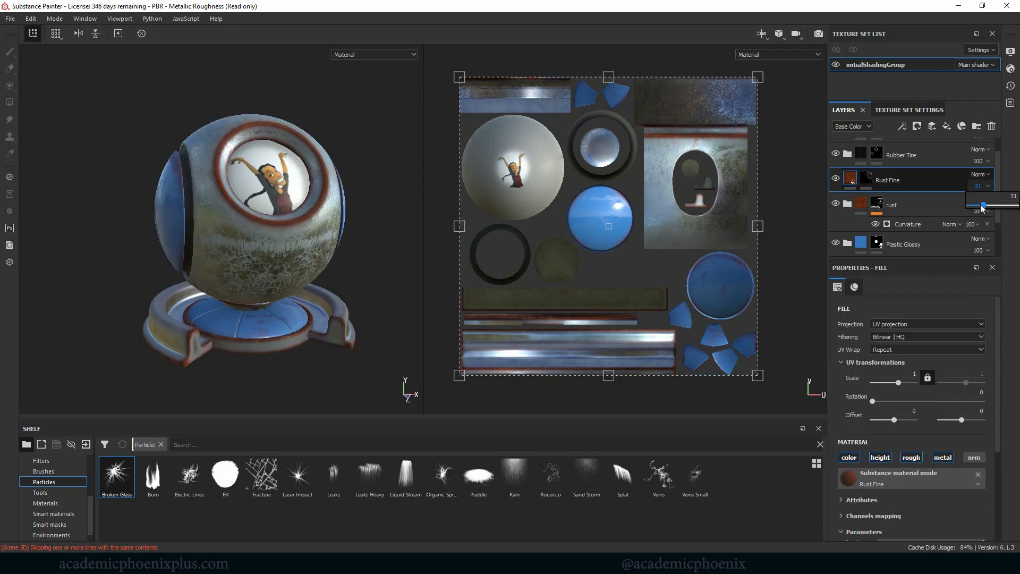
# Step: Try out the opacity of the Rust Fine layer and leave it at 100
pyautogui.moveTo(978, 205); pyautogui.dragTo(1019, 206)
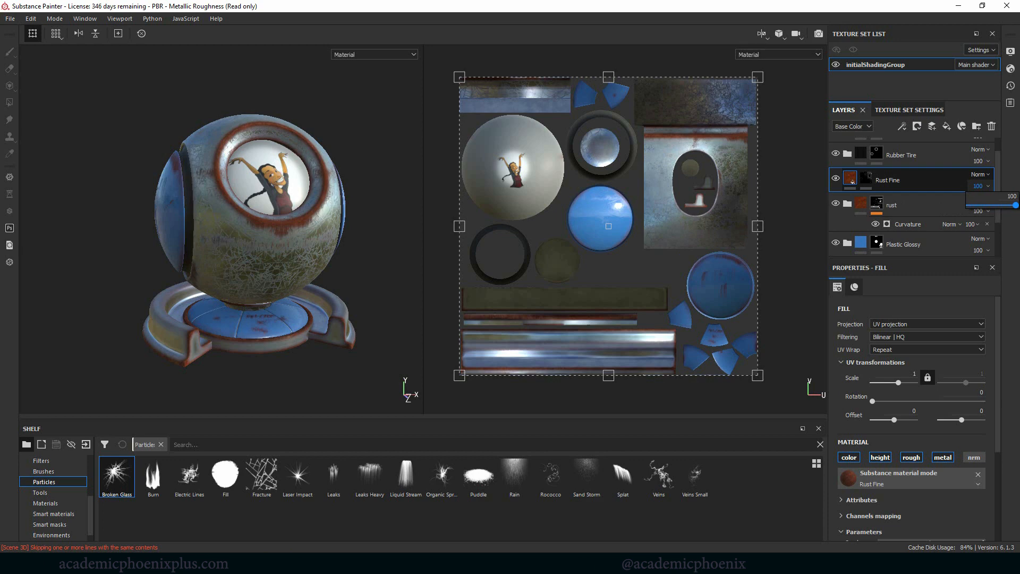
pyautogui.click(864, 179)
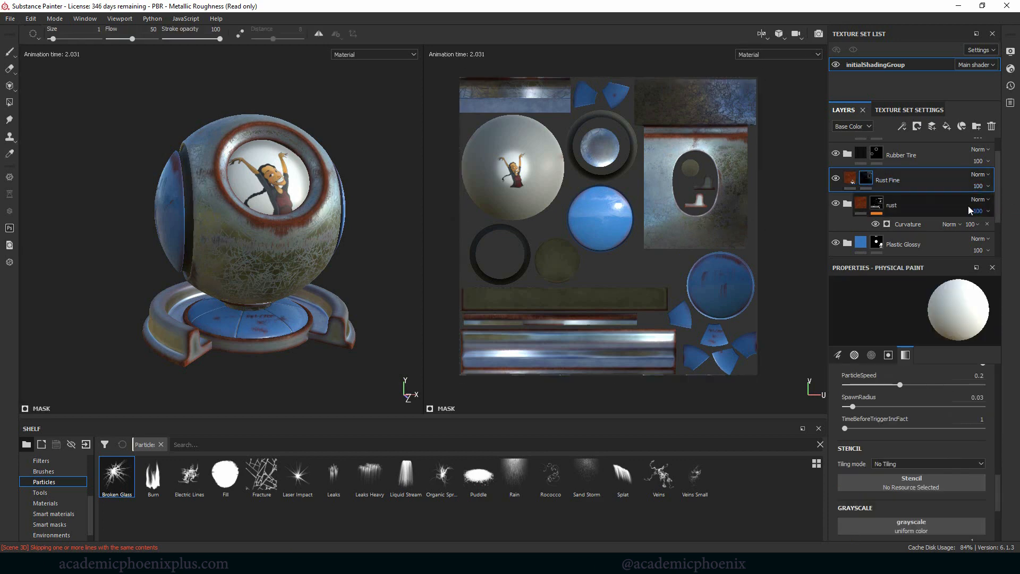
pyautogui.click(986, 188)
pyautogui.moveTo(1002, 205)
pyautogui.mouseDown()
pyautogui.moveTo(981, 205)
pyautogui.moveTo(1016, 205)
pyautogui.mouseUp()
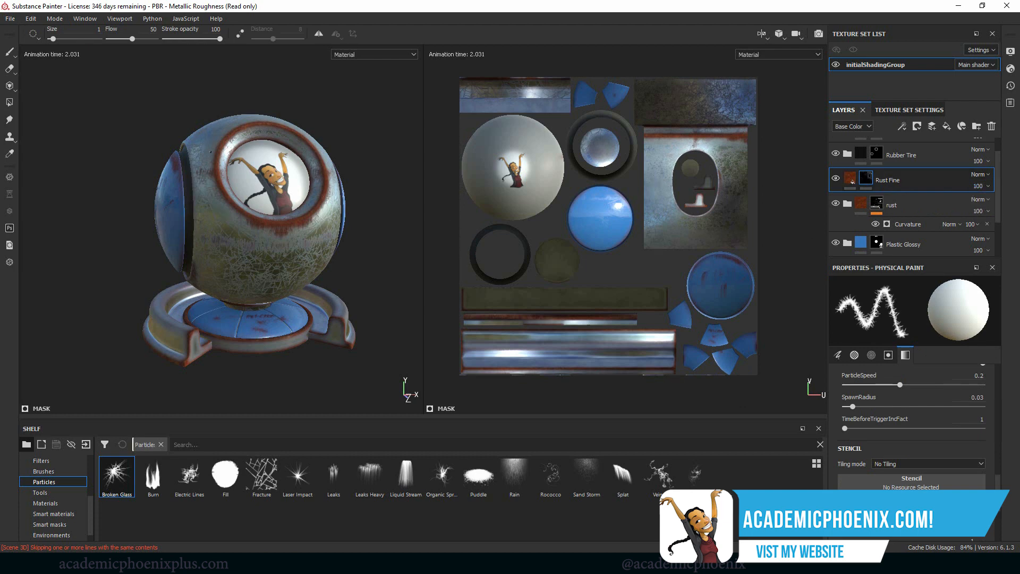
# Step: Switch to the standard Paint tool on the Rust Fine mask and view the shader ball from another angle
pyautogui.click(9, 52)
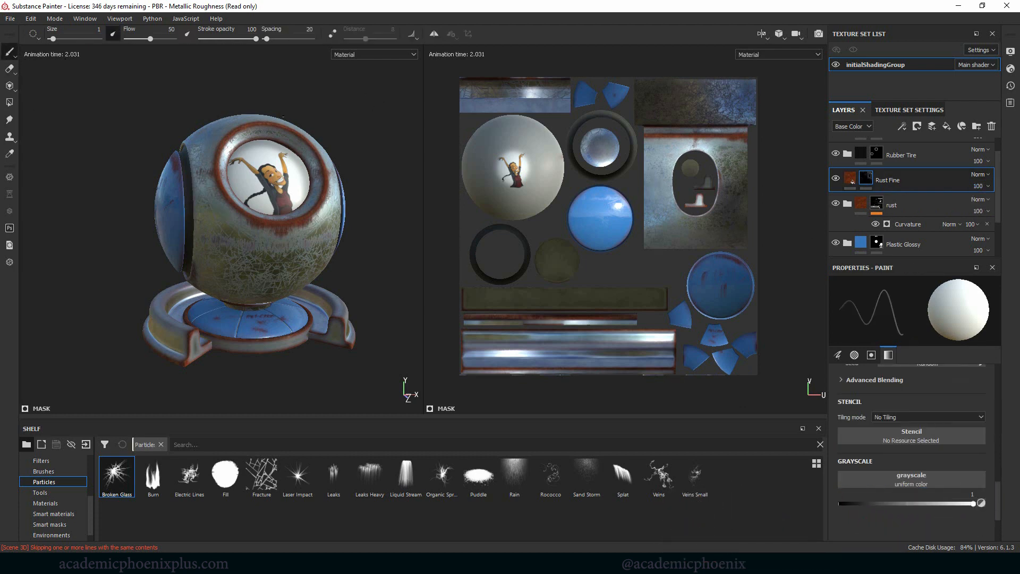
pyautogui.keyDown('alt'); pyautogui.moveTo(283, 116); pyautogui.dragTo(330, 154); pyautogui.keyUp('alt')
pyautogui.keyDown('alt'); pyautogui.moveTo(369, 191); pyautogui.dragTo(390, 181, button='middle'); pyautogui.keyUp('alt')
pyautogui.keyDown('alt'); pyautogui.moveTo(389, 181); pyautogui.dragTo(393, 187, button='right'); pyautogui.keyUp('alt')
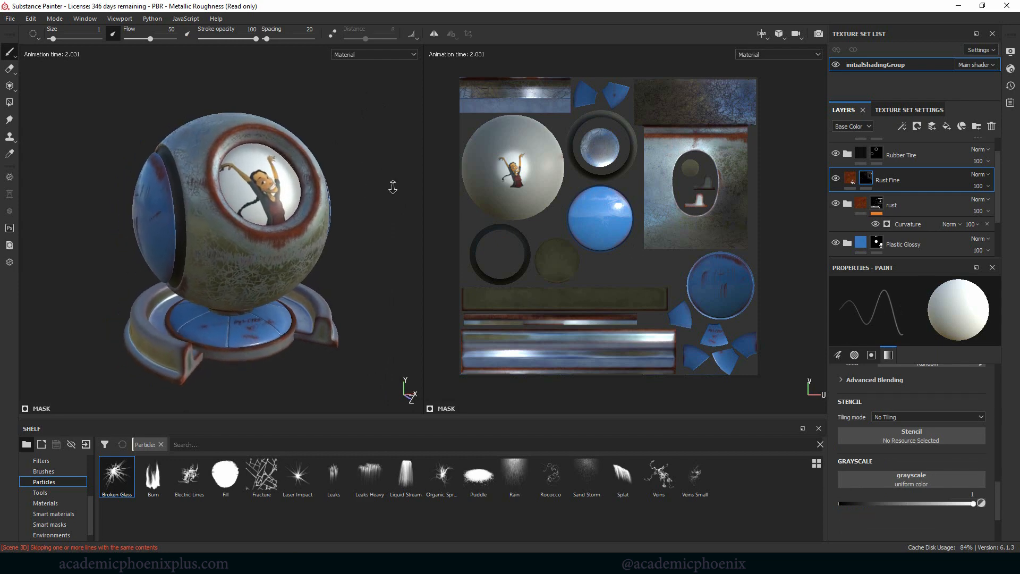